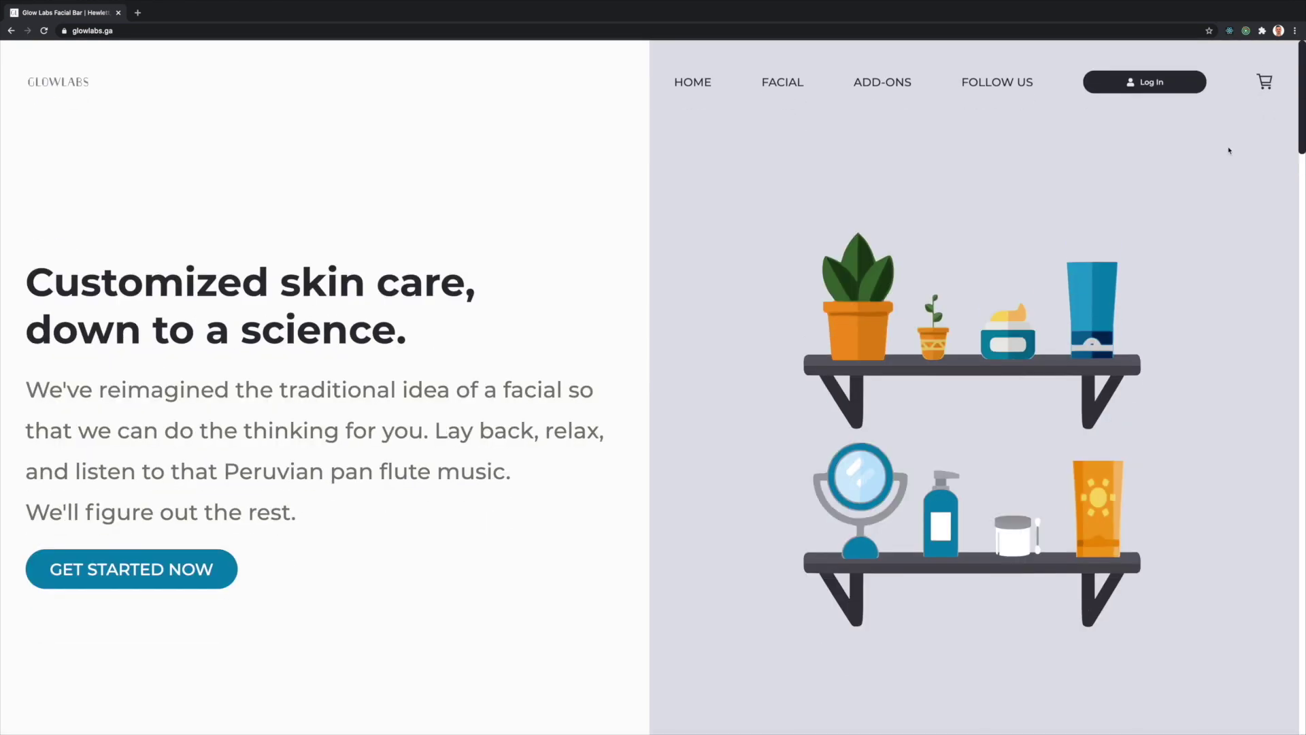
# - Add the Not Sure facial to the cart
pyautogui.scroll(-10, 688, 303)
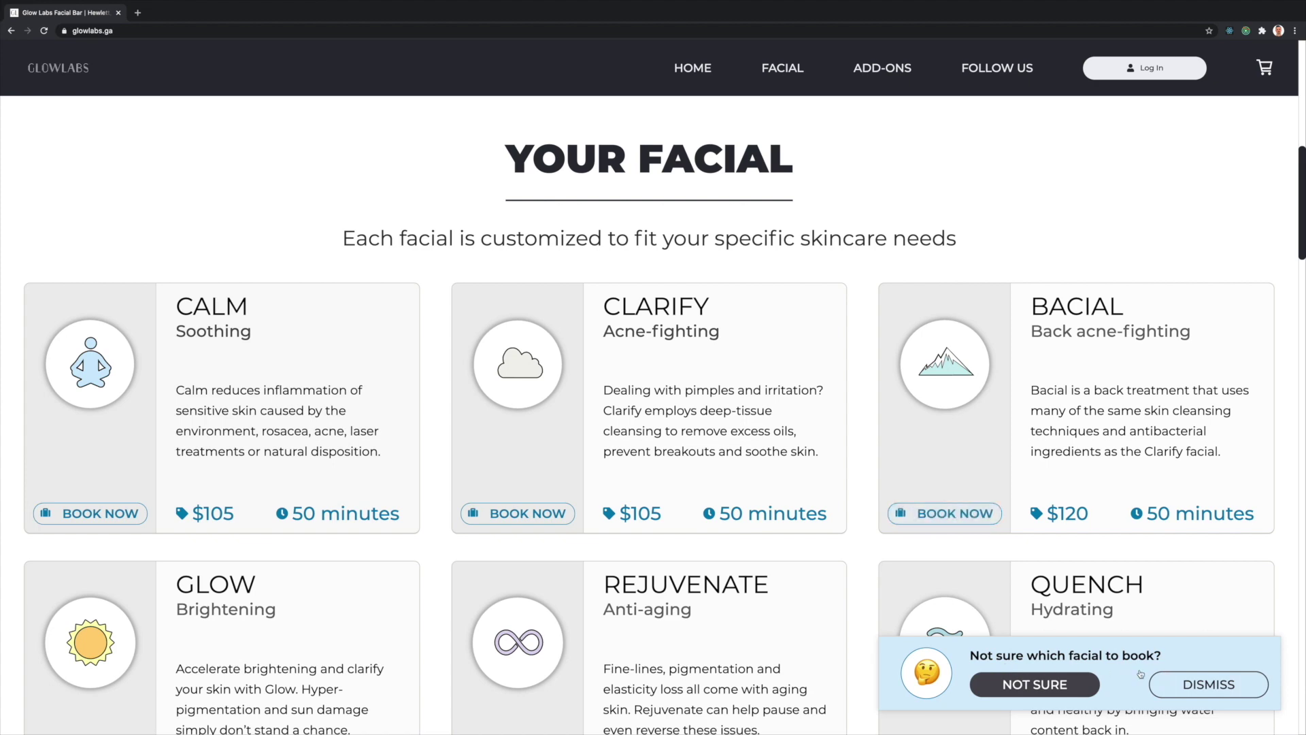
pyautogui.click(1066, 681)
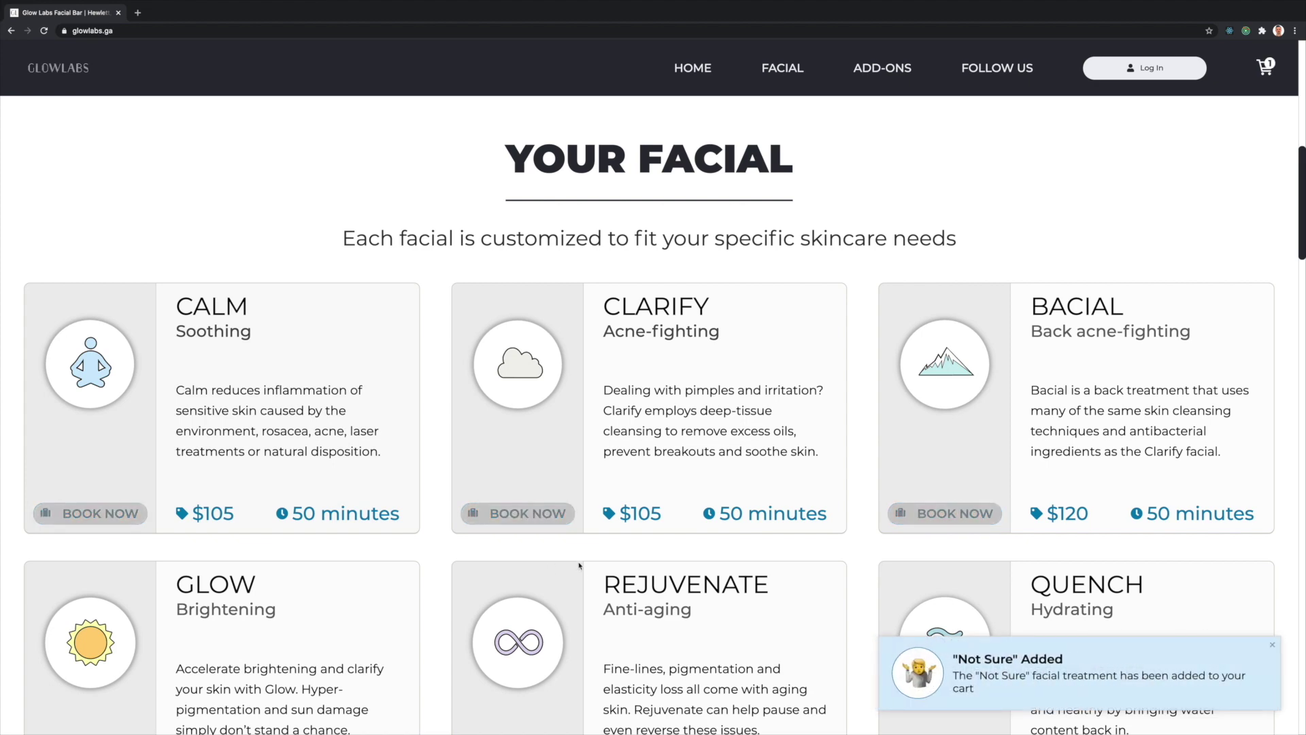
pyautogui.scroll(-6, 579, 565)
pyautogui.scroll(-6, 653, 512)
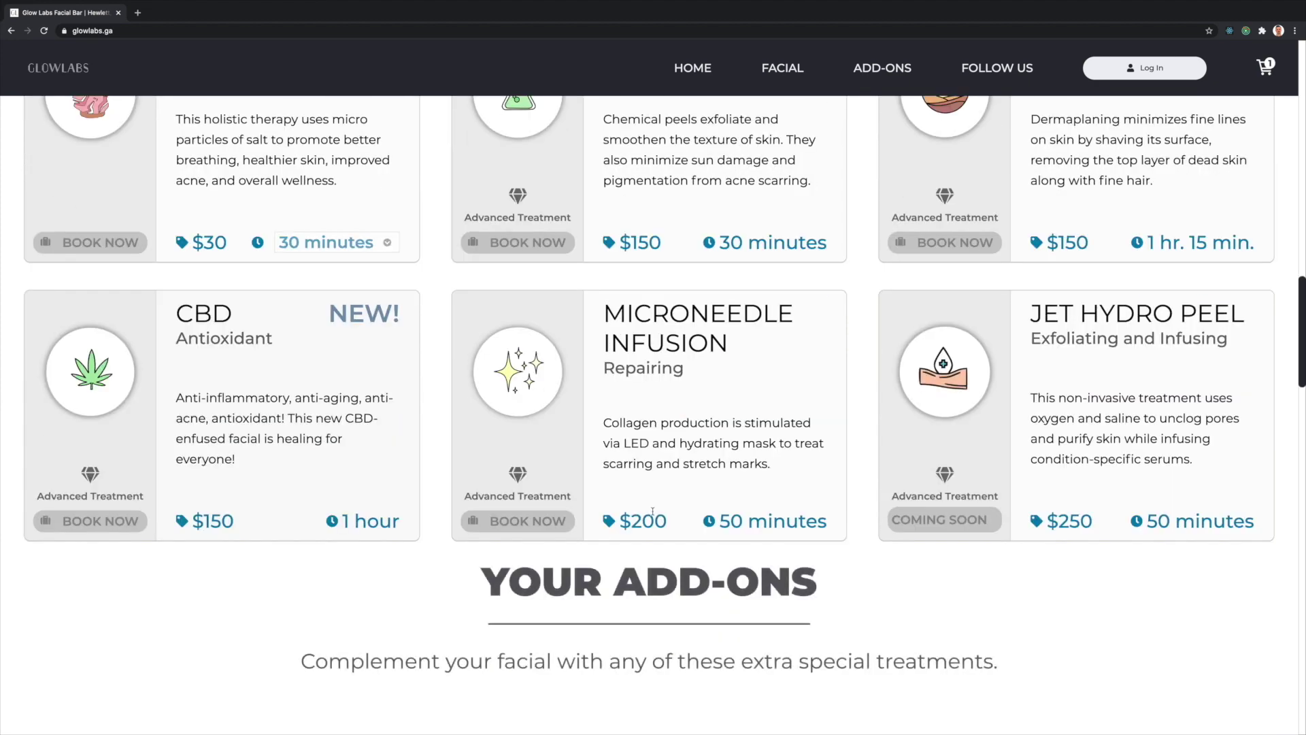
pyautogui.scroll(-5, 653, 511)
# - Add the Extra Extractions, Hydro Jelly Mask, LED Therapy and Beard Deep Cleanse add-ons
pyautogui.click(90, 498)
pyautogui.click(517, 497)
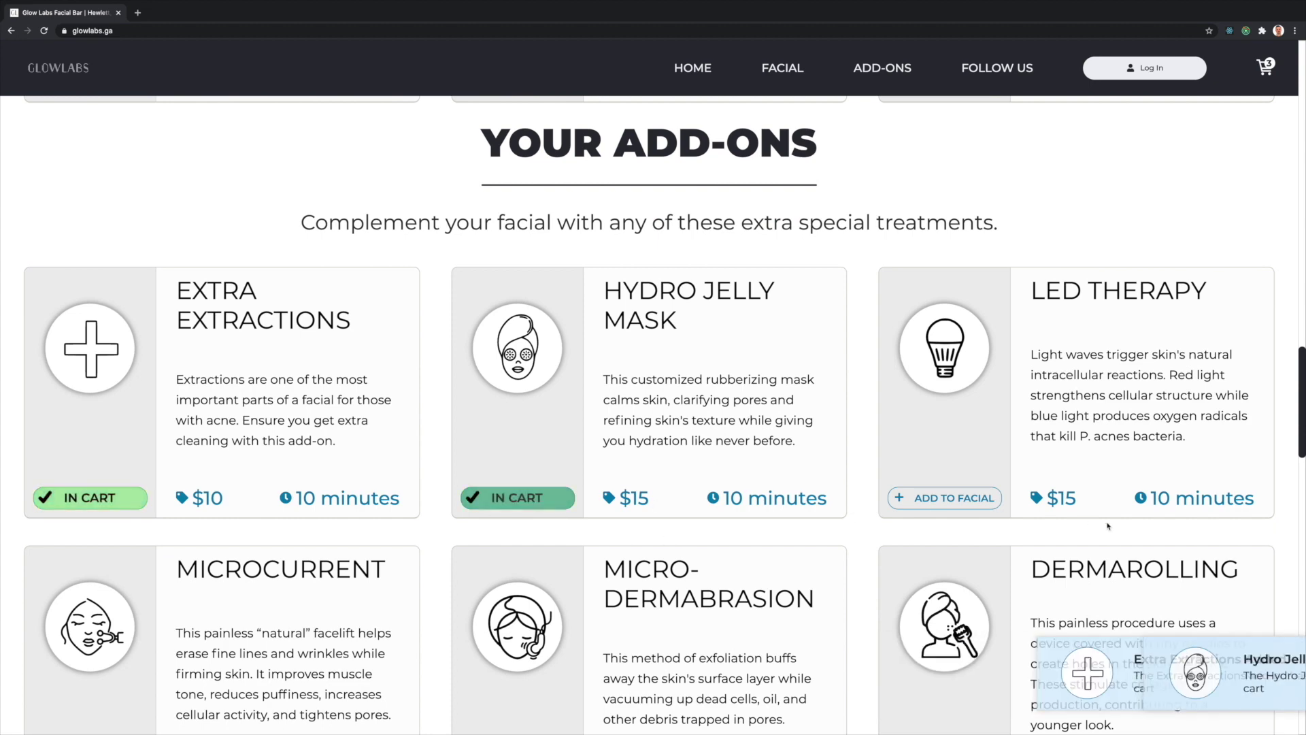
pyautogui.click(945, 497)
pyautogui.scroll(-5, 944, 503)
pyautogui.click(944, 652)
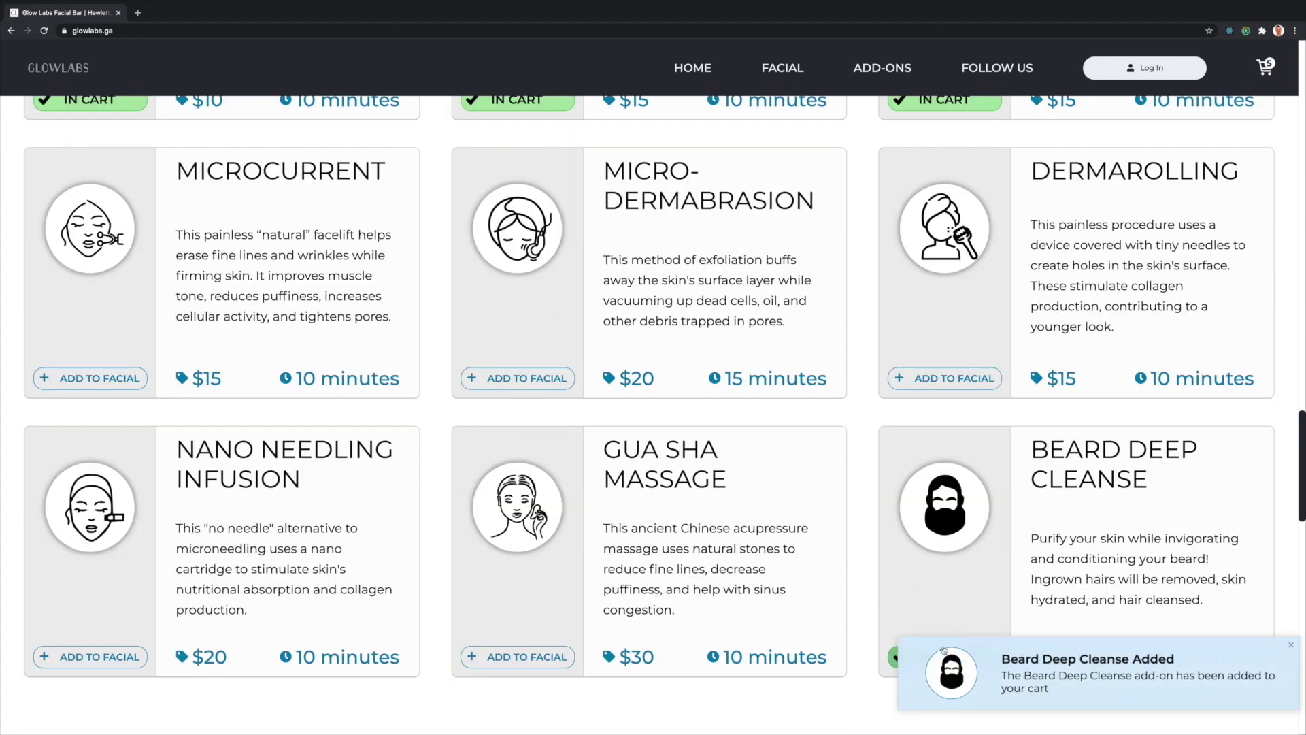
# - Open the cart, which lists the $105 Not Sure Facial and five items
pyautogui.scroll(-6, 687, 504)
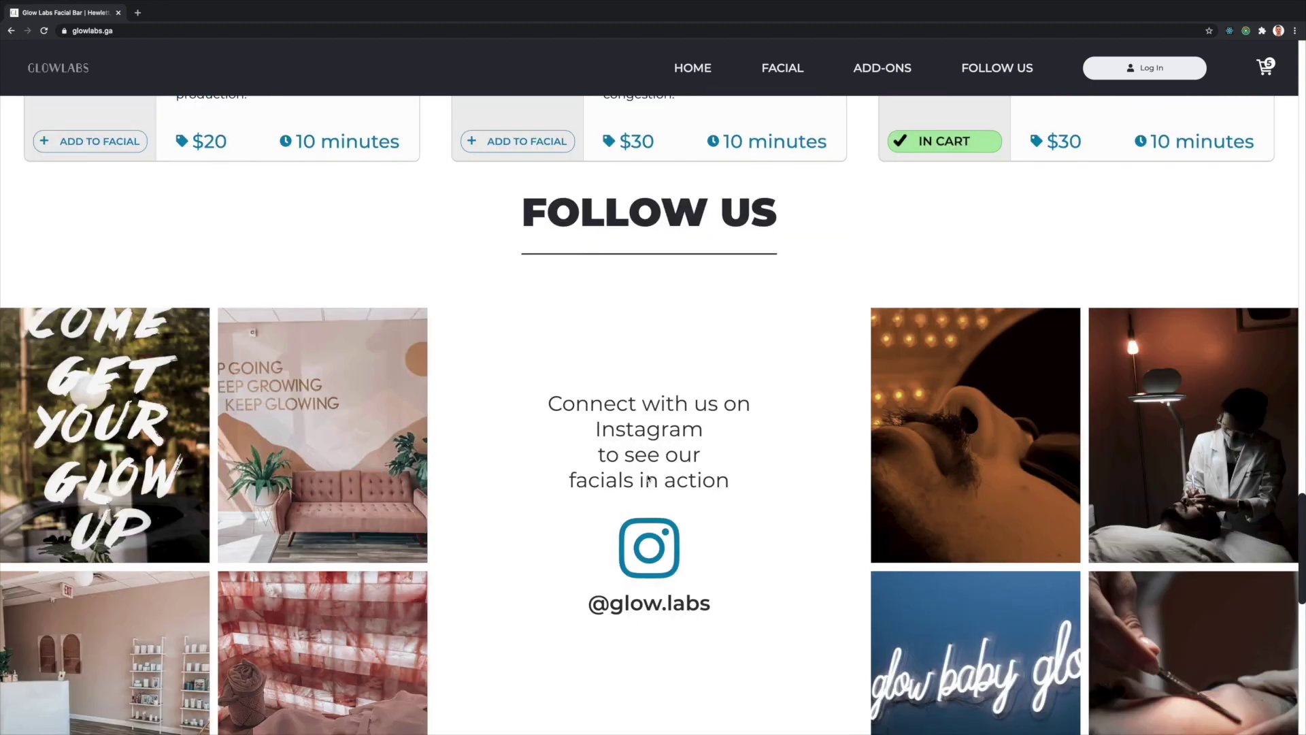
pyautogui.scroll(-1, 647, 478)
pyautogui.scroll(-10, 788, 537)
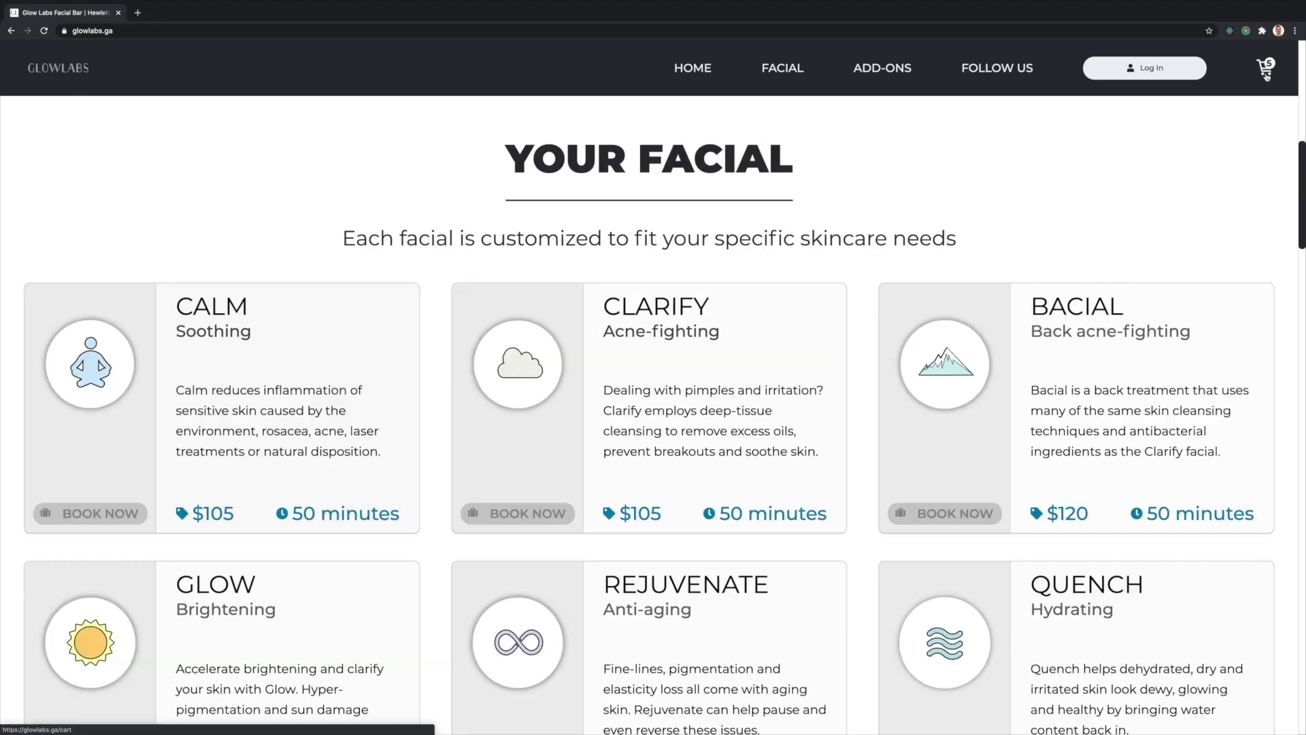
pyautogui.click(1265, 67)
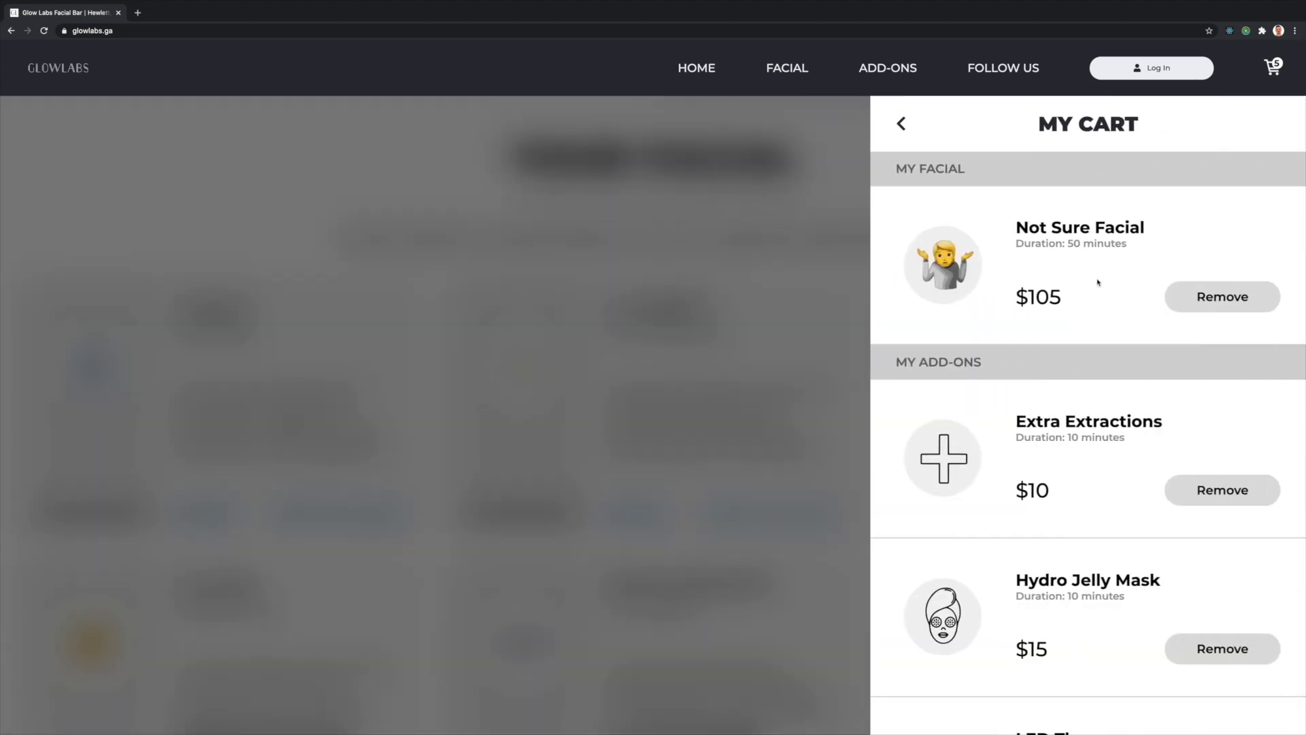
# - Remove Hydro Jelly Mask from the cart, bringing the subtotal to $160
pyautogui.scroll(-4, 1062, 432)
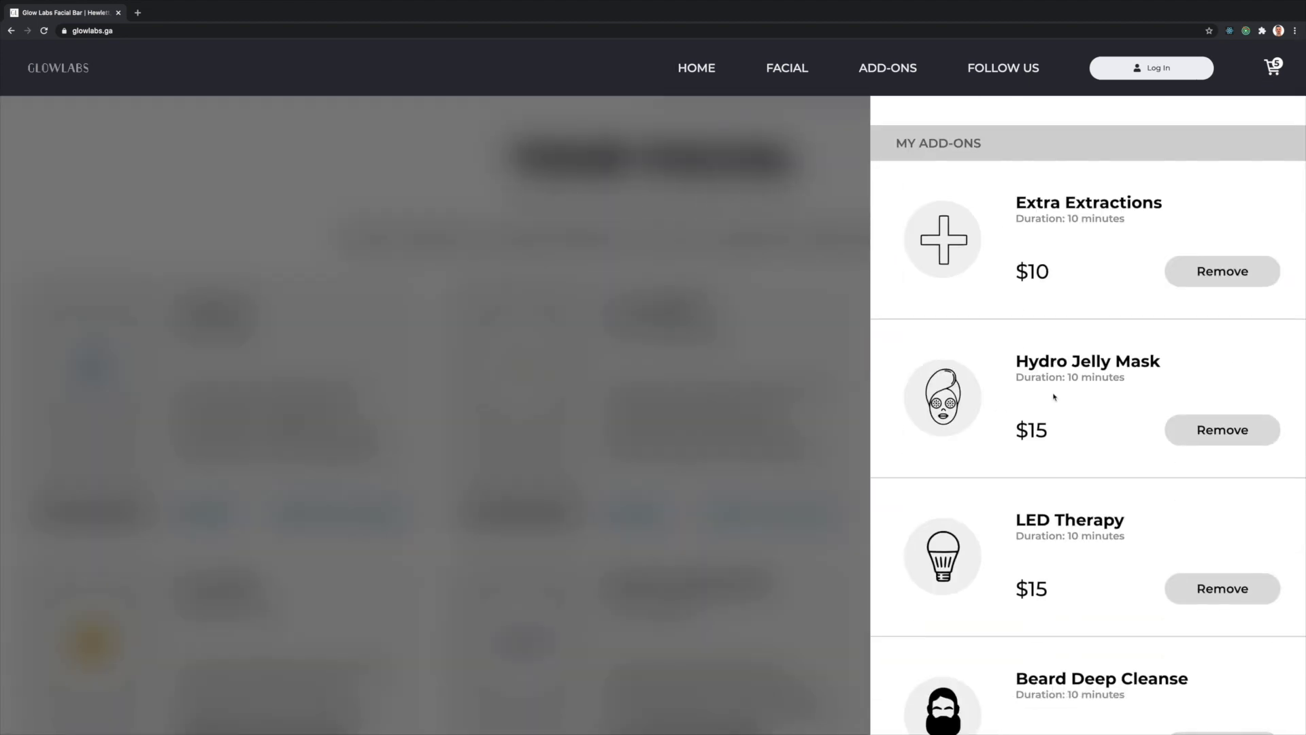
pyautogui.scroll(-2, 1054, 396)
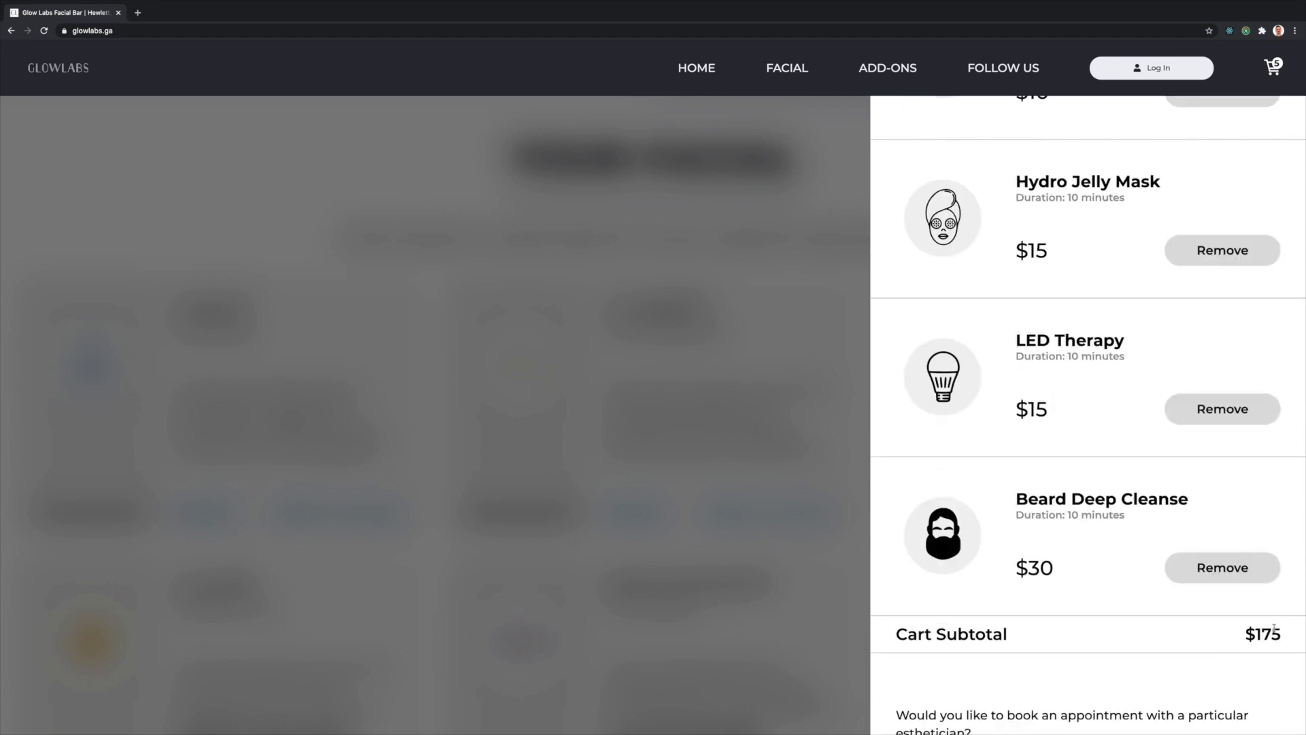
pyautogui.click(1220, 253)
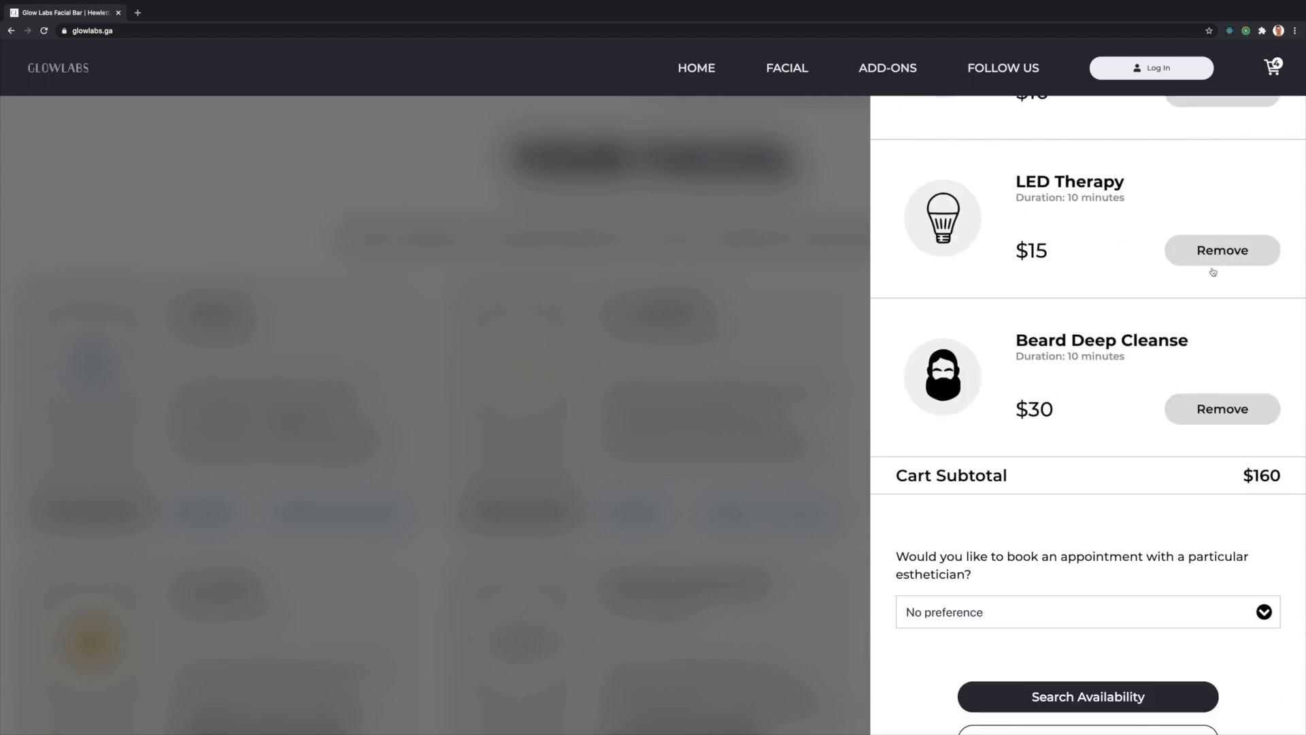
# - Choose an esthetician preference to see open times for January 19, 2021
pyautogui.scroll(-2, 1088, 326)
pyautogui.click(1029, 506)
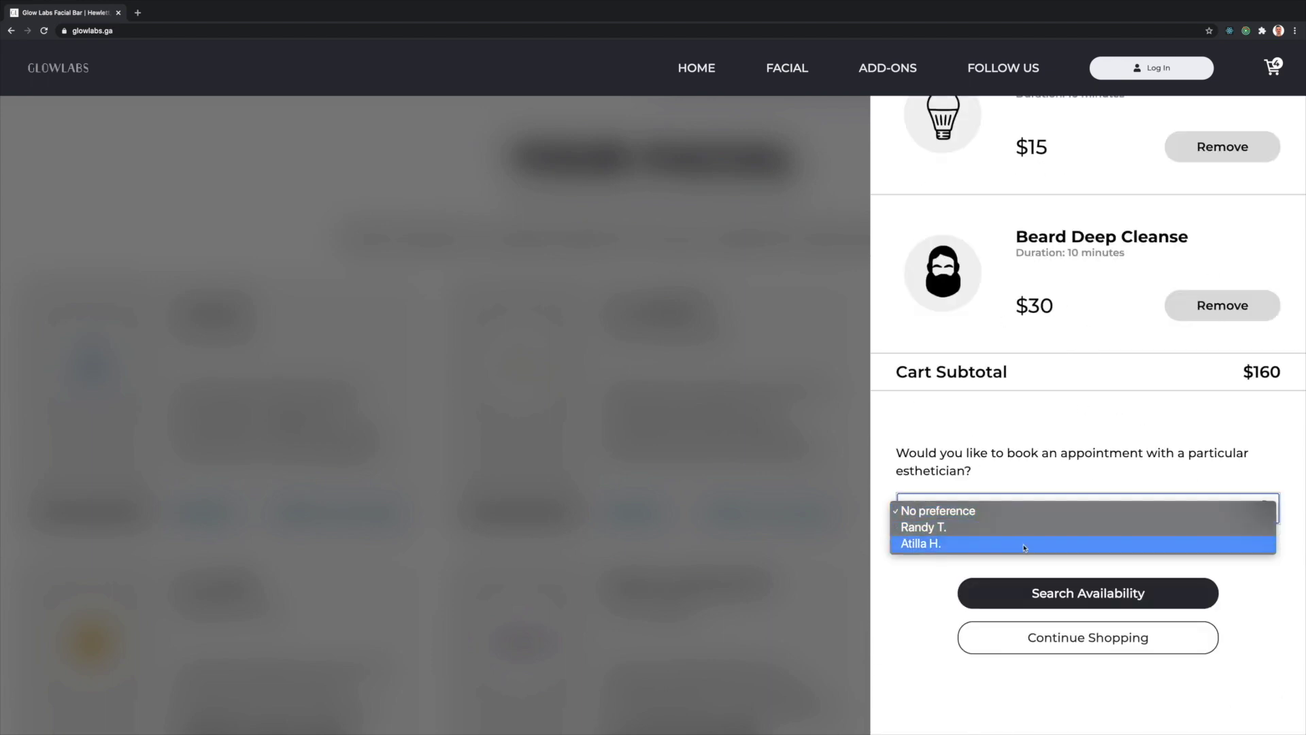
pyautogui.click(1024, 511)
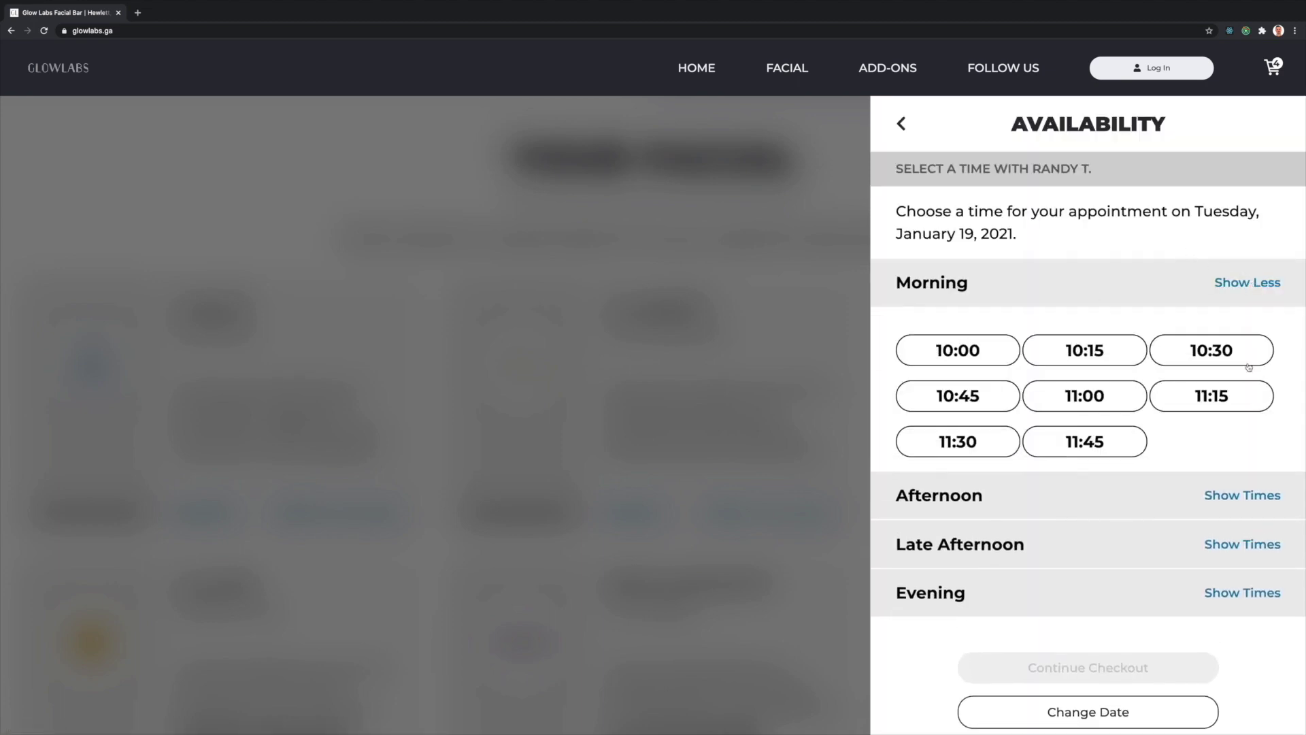
# - Reserve the 1:00 afternoon slot and add the note 'Super excited for my very first appointment!'
pyautogui.click(1234, 501)
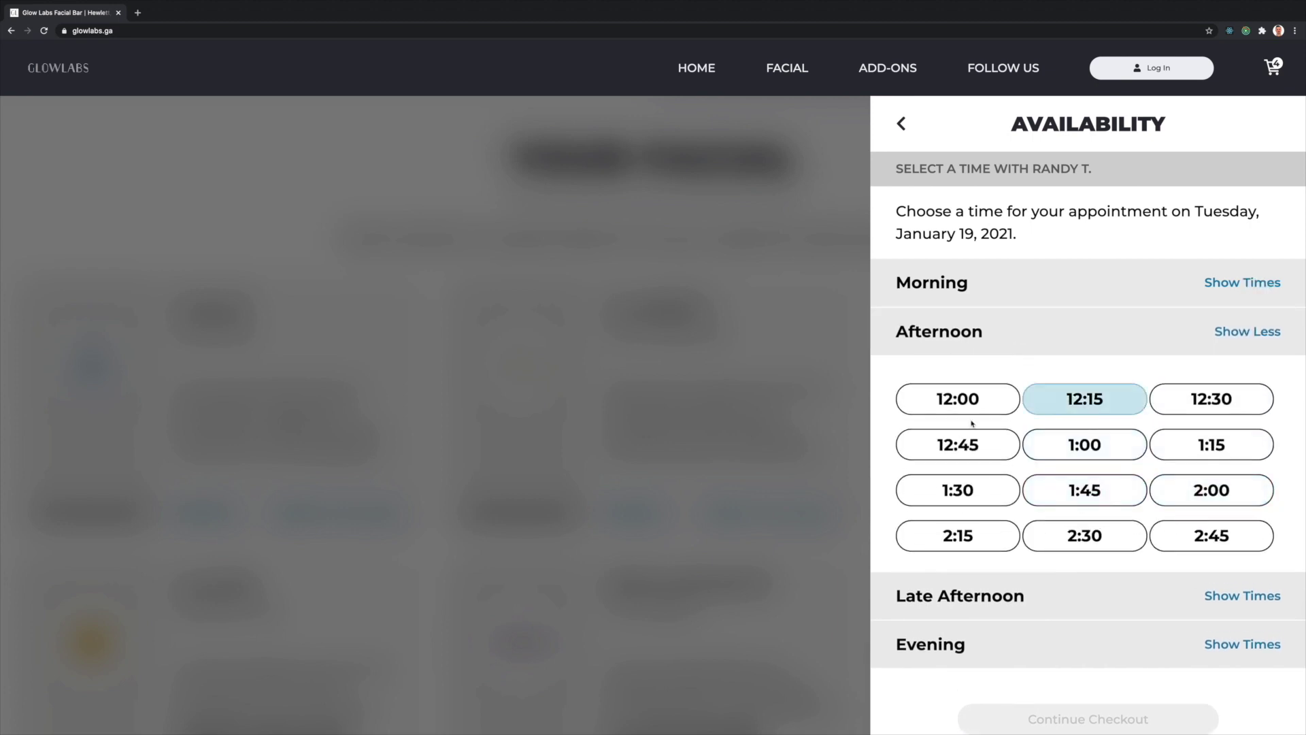
pyautogui.click(1081, 451)
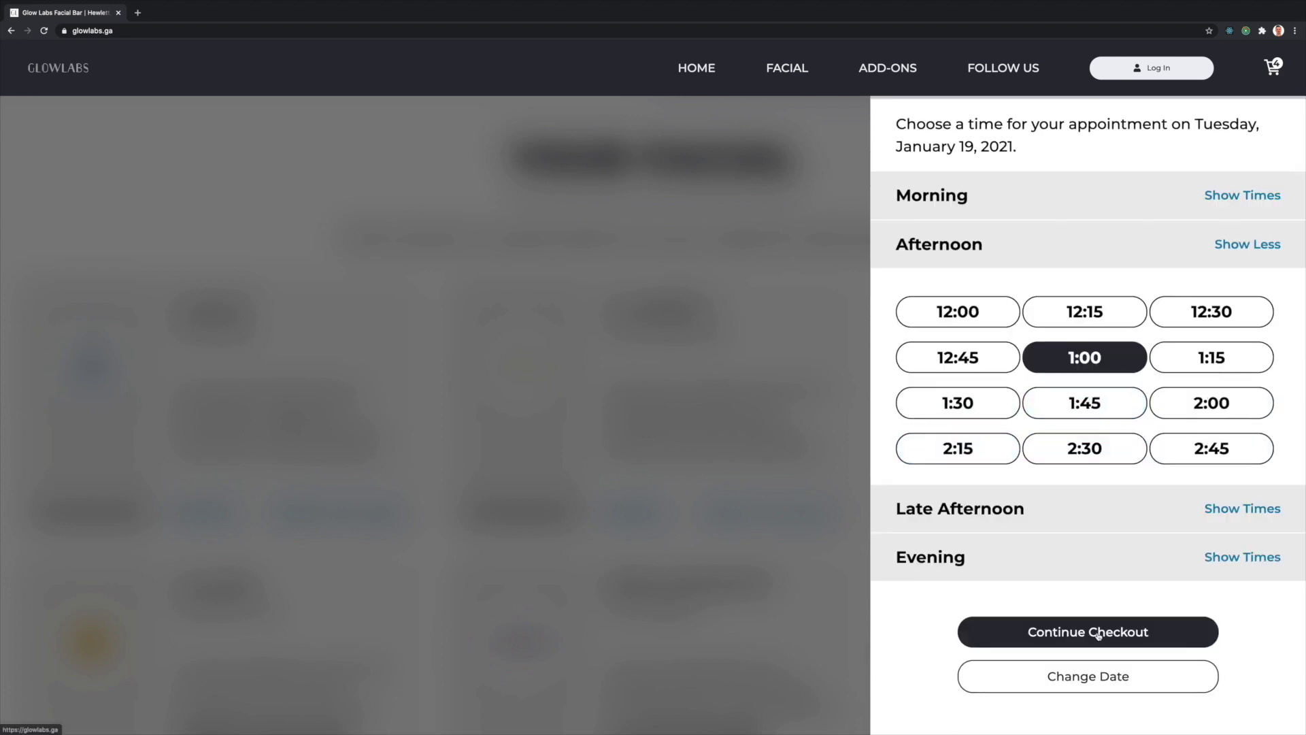
pyautogui.click(1097, 634)
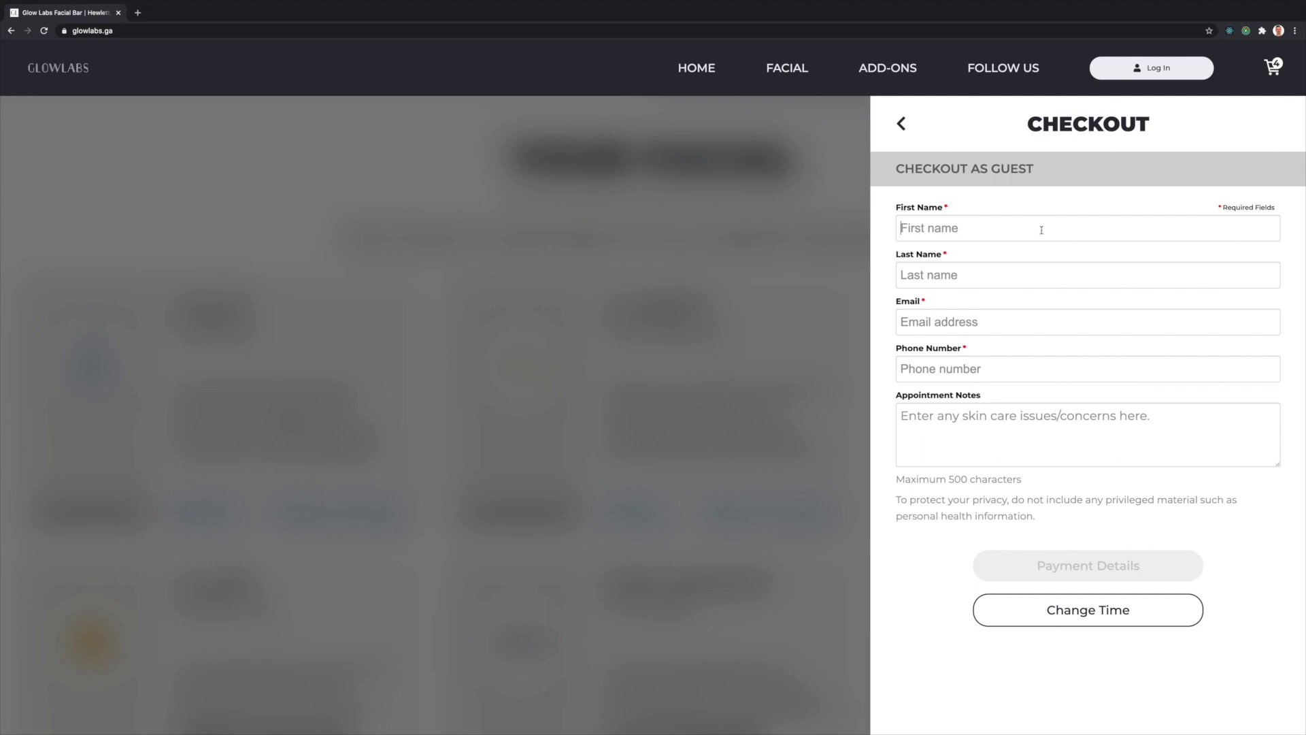
pyautogui.write('Super e')
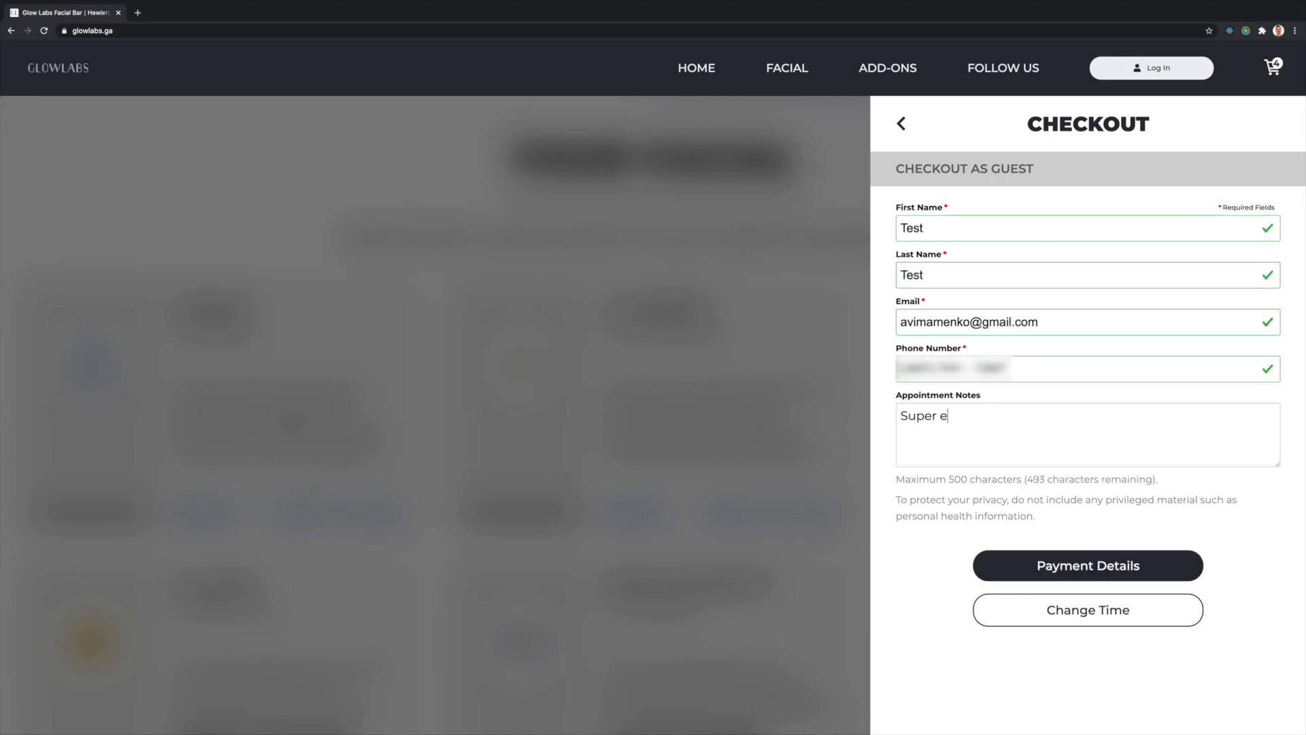
pyautogui.write('xcited for my very first appointment!')
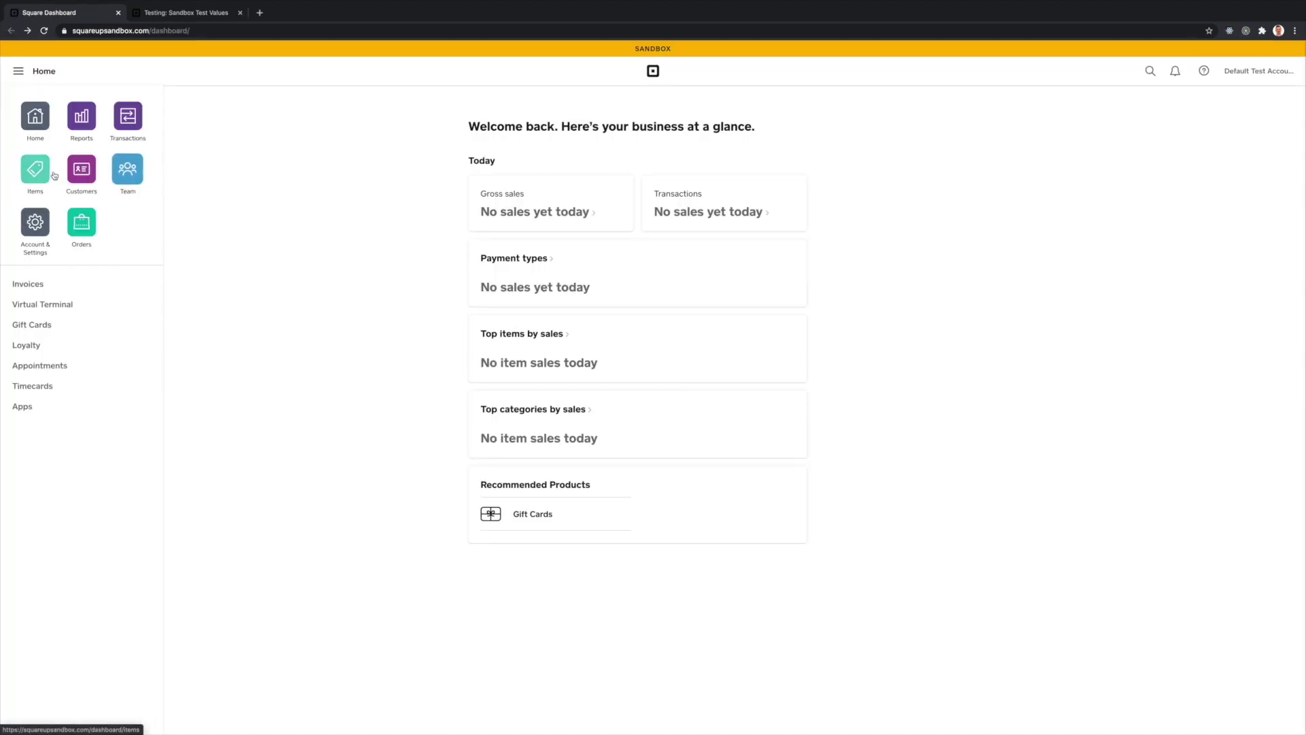
# - Check Square's empty customer list, find the sandbox Visa test card, and submit it for payment
pyautogui.click(90, 168)
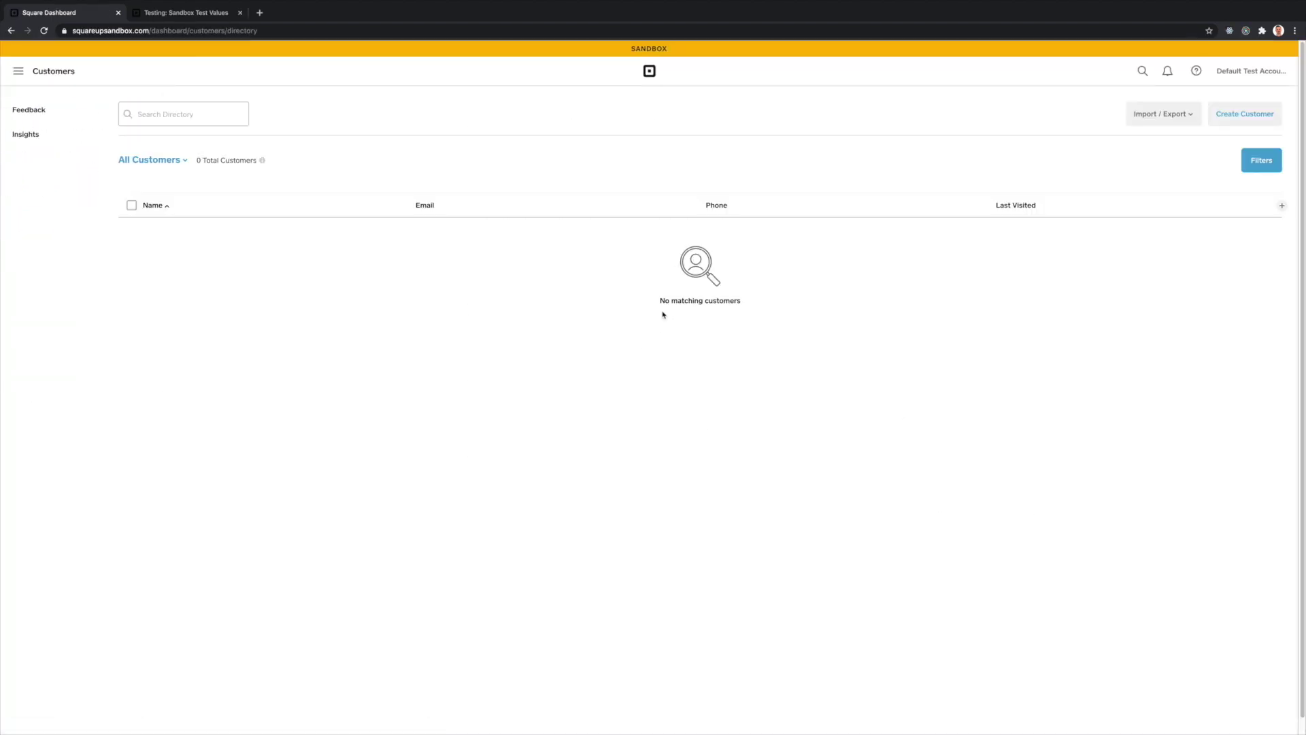
pyautogui.hotkey('ctrl', 'Tab')
pyautogui.click(542, 185)
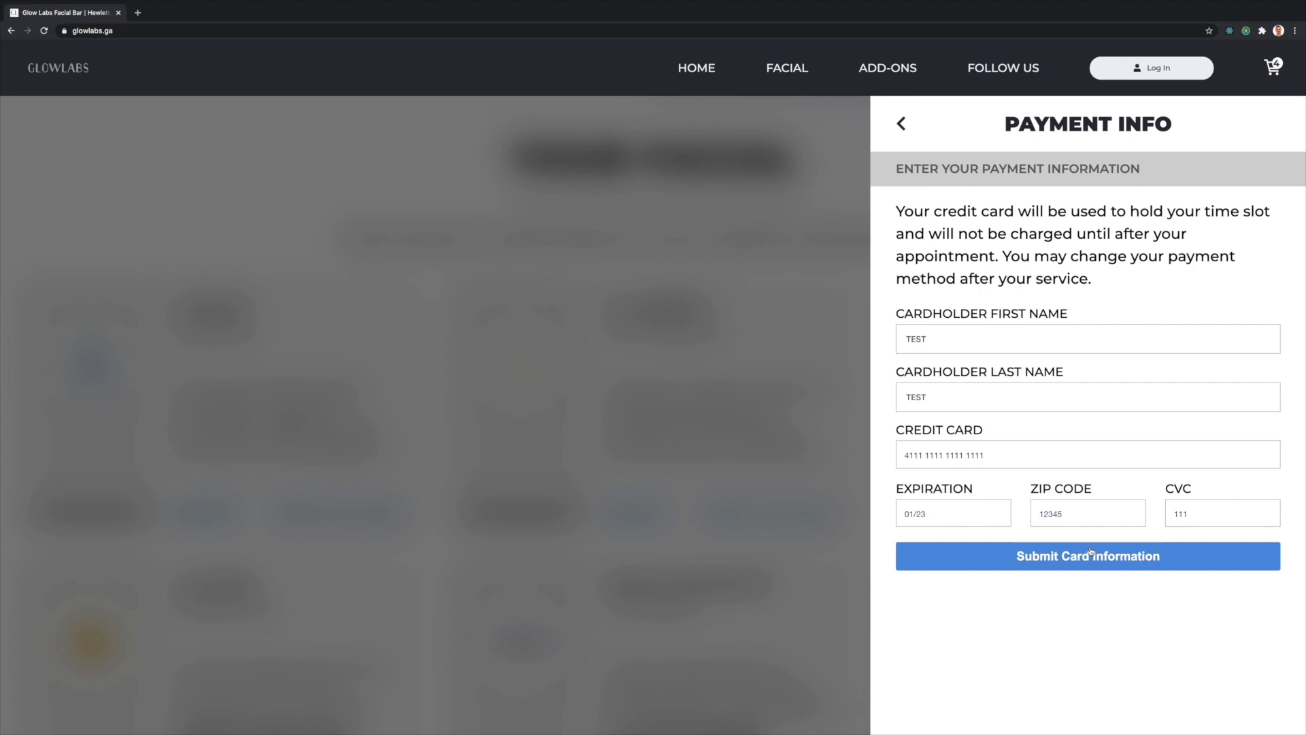
pyautogui.click(1093, 558)
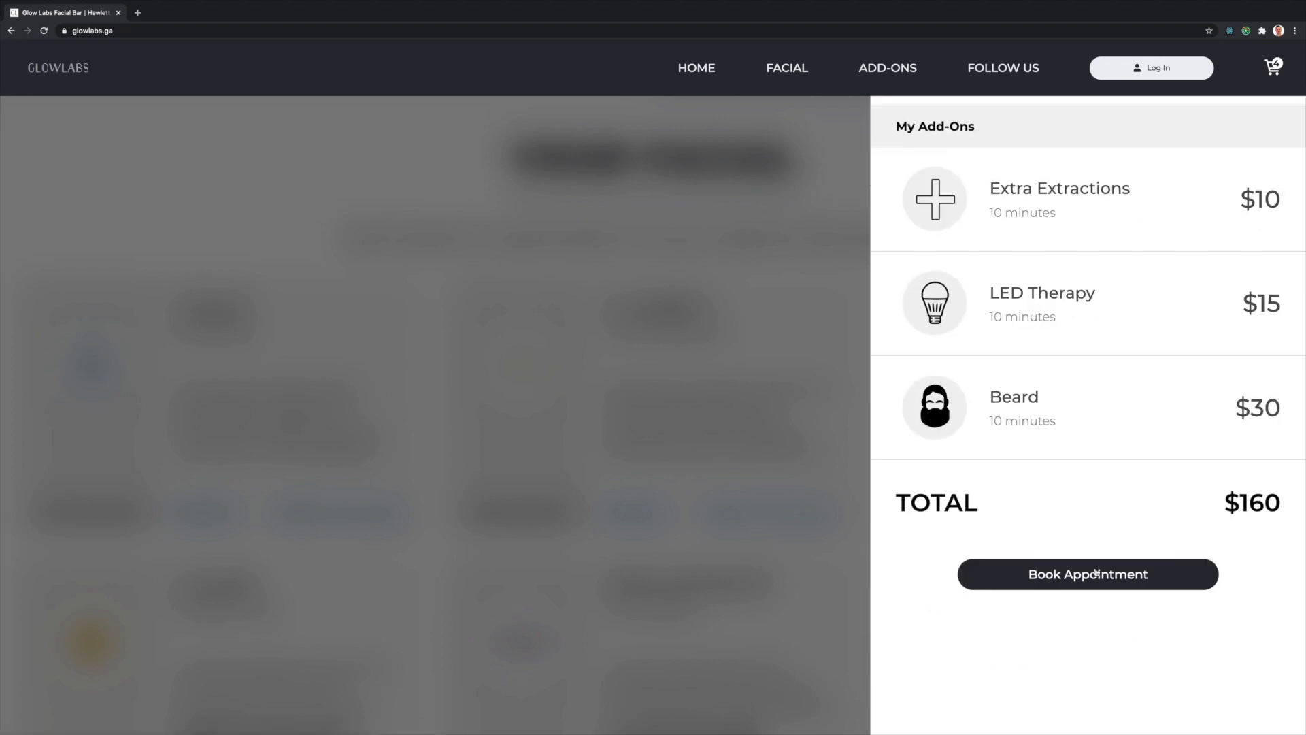
# - Confirm the $160 appointment booking from the order summary
pyautogui.click(1110, 575)
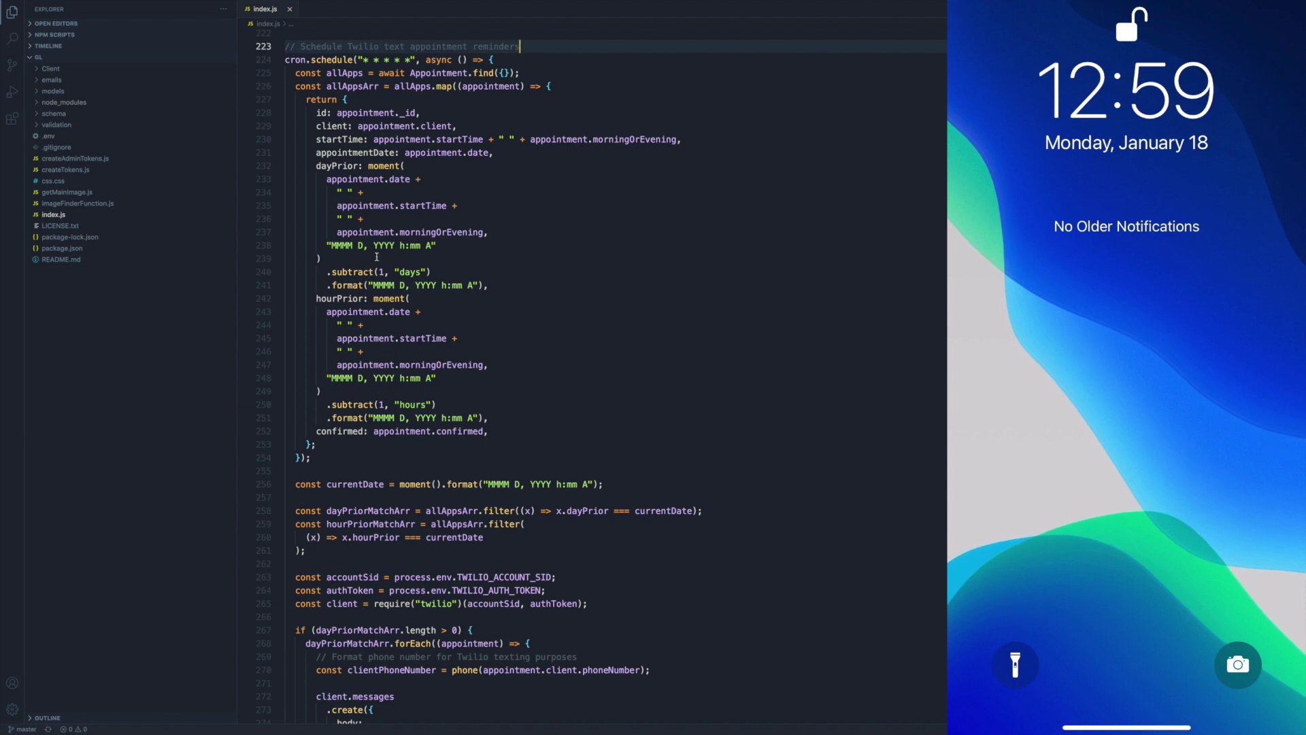
# - Highlight the dayPrior and hourPrior reminder calculations in index.js, then start a new GlowLabs account
pyautogui.moveTo(316, 166); pyautogui.dragTo(511, 291)
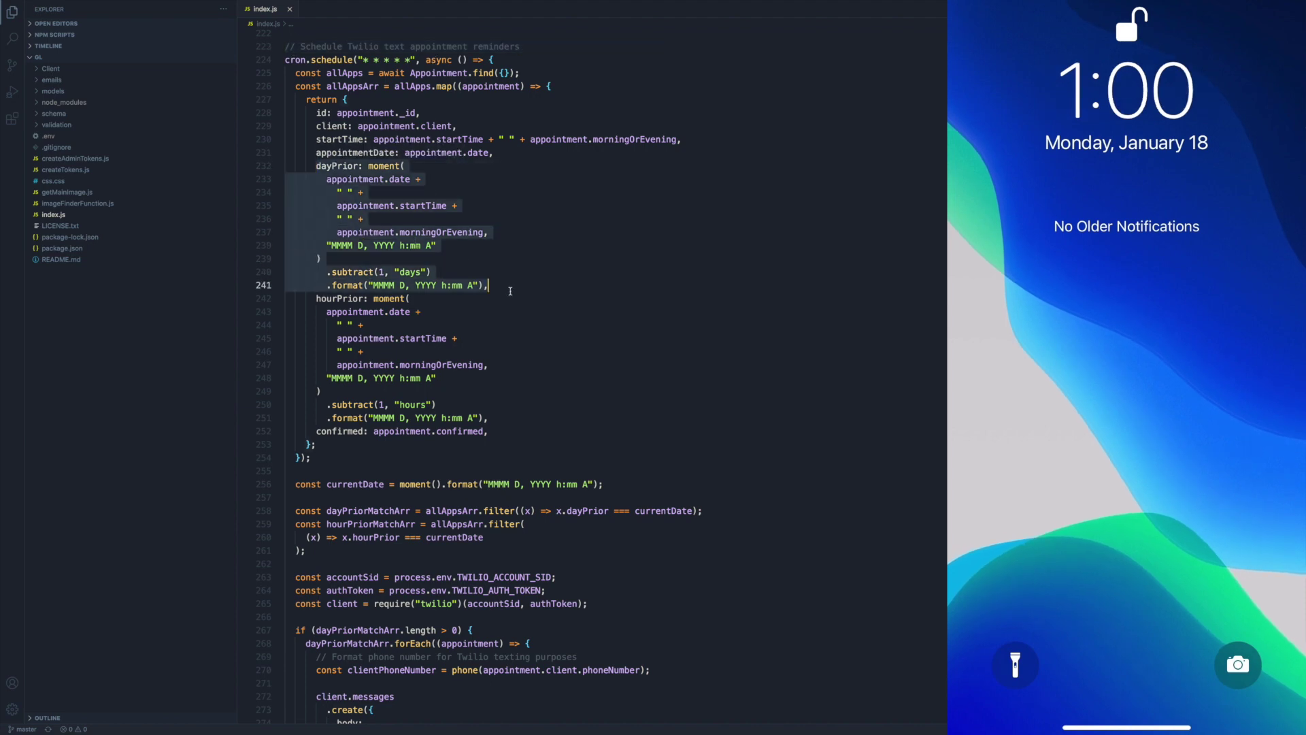
pyautogui.click(491, 277)
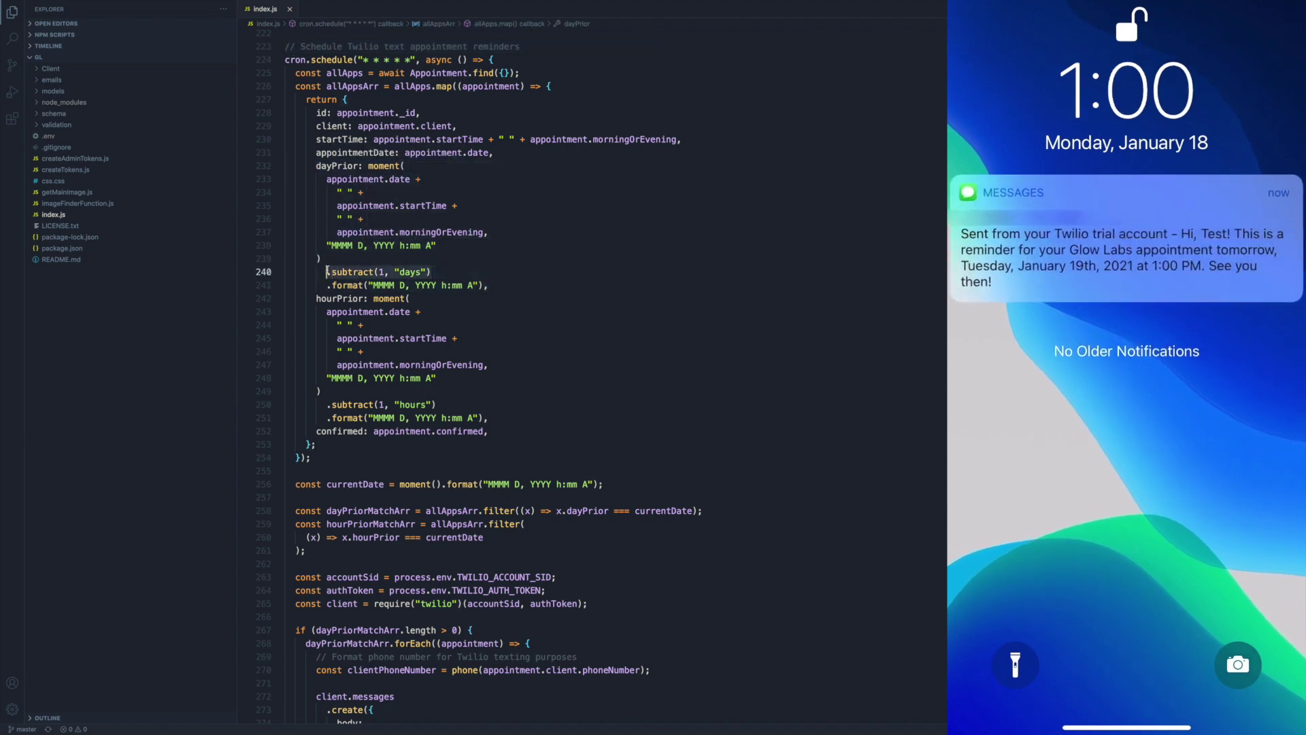
pyautogui.moveTo(317, 298); pyautogui.dragTo(310, 404)
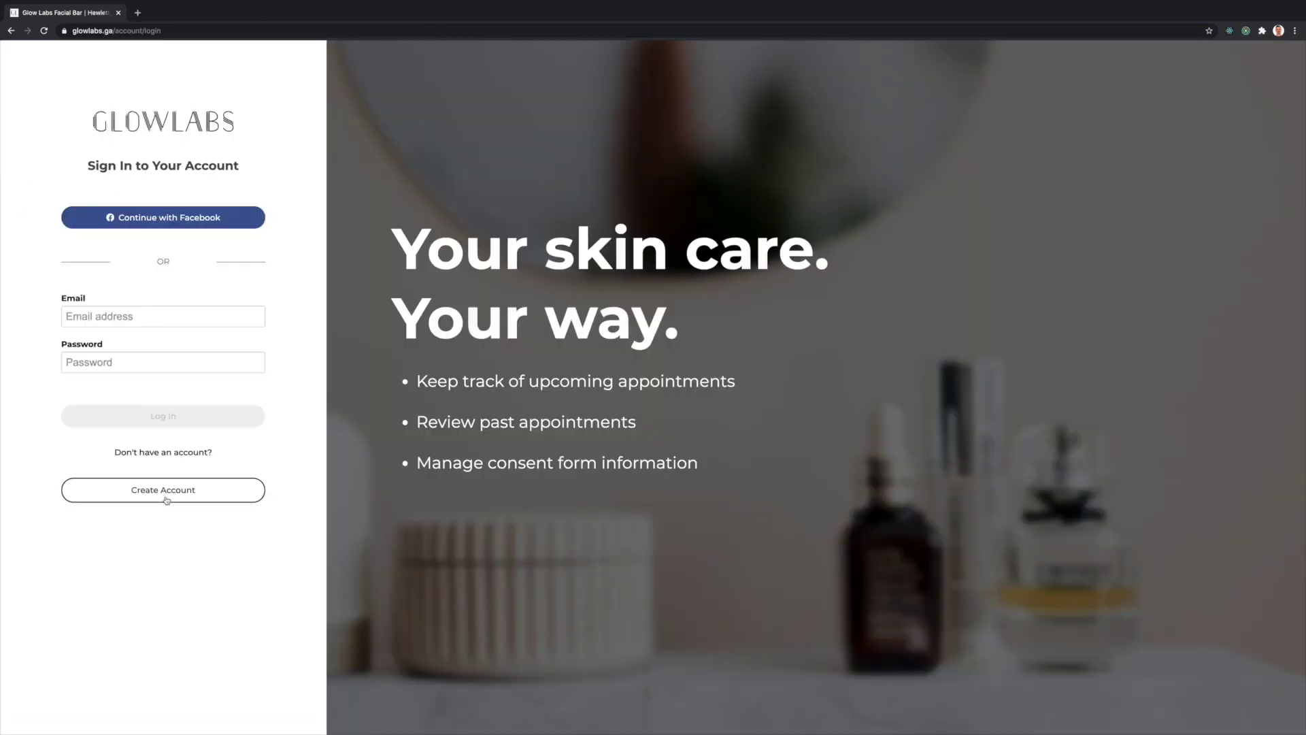
pyautogui.click(164, 494)
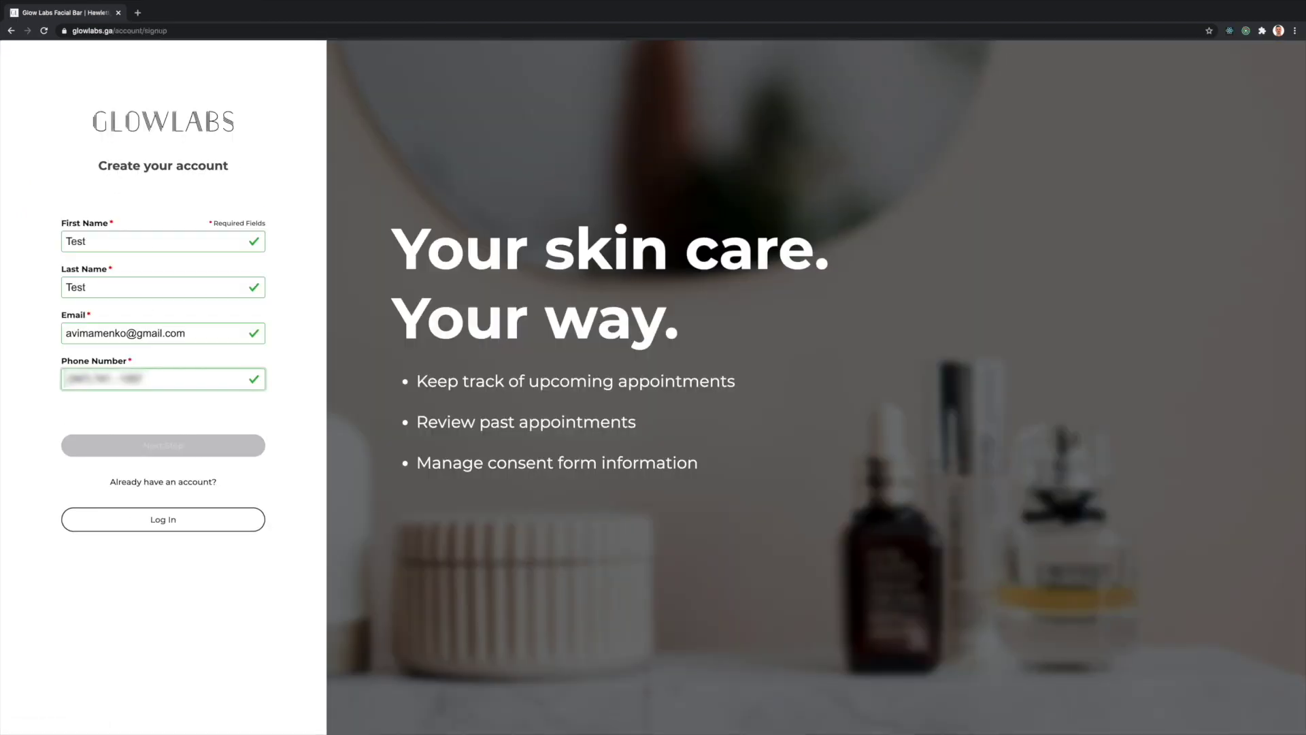
# - Sign in and open the upcoming appointment's details
pyautogui.click(158, 446)
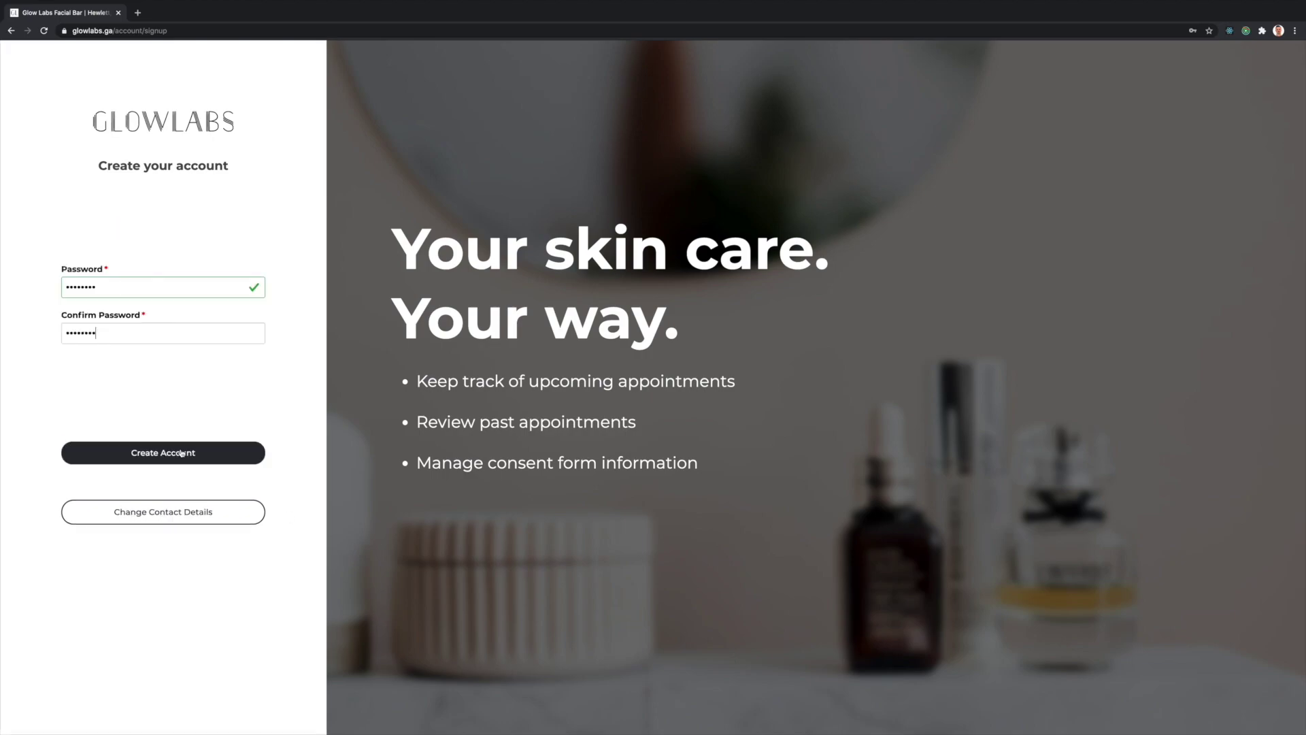
pyautogui.press('Return')
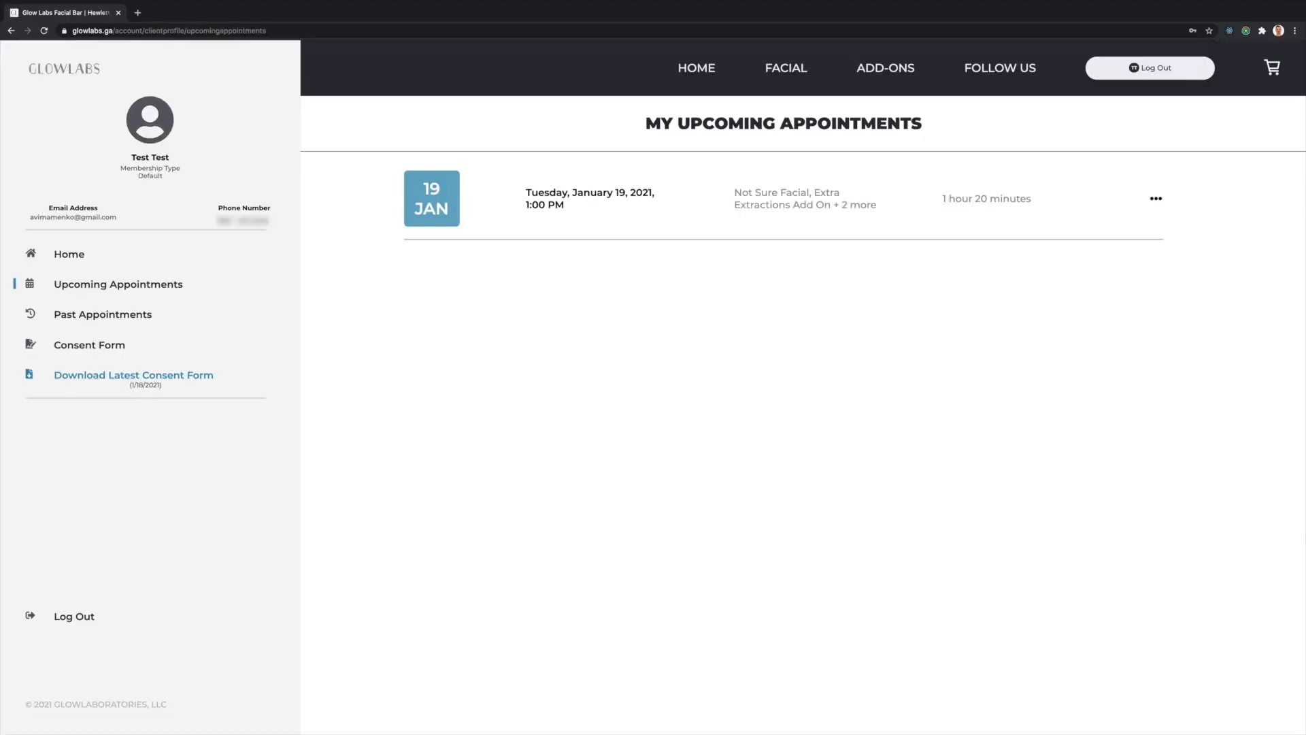
pyautogui.click(666, 226)
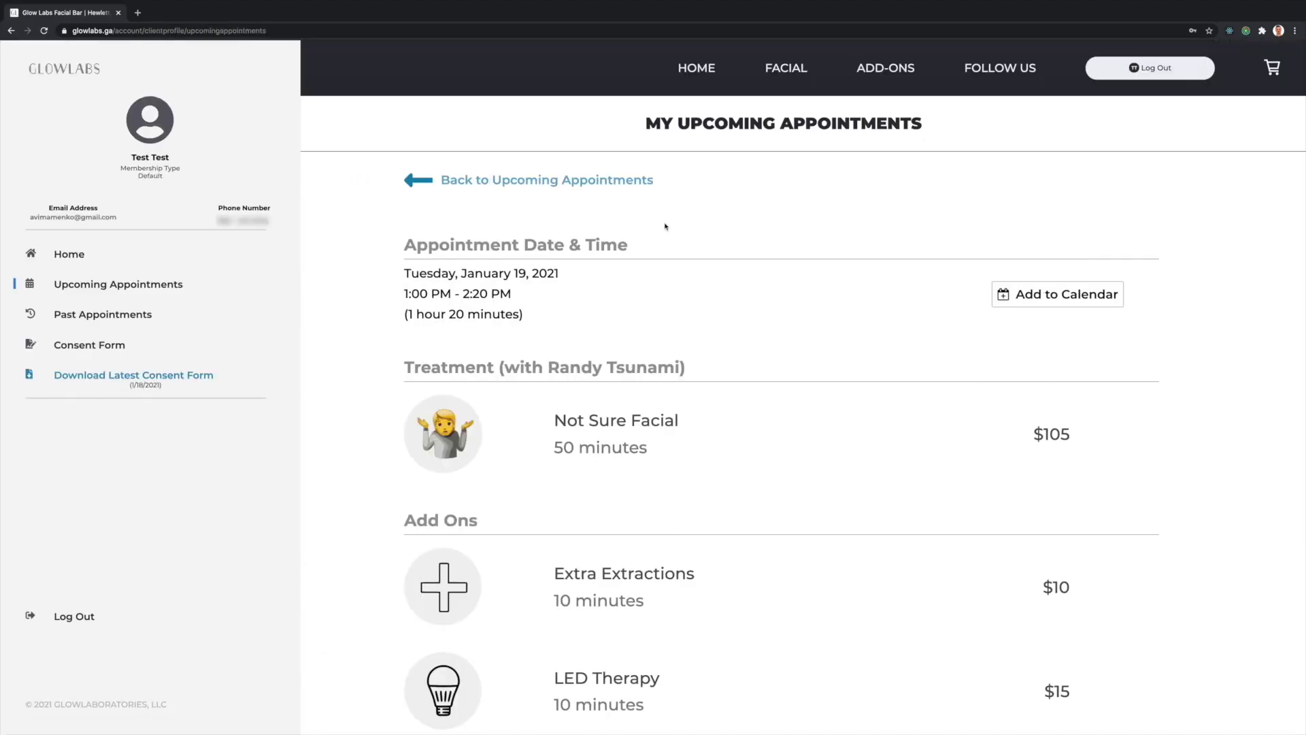
pyautogui.scroll(-6, 849, 324)
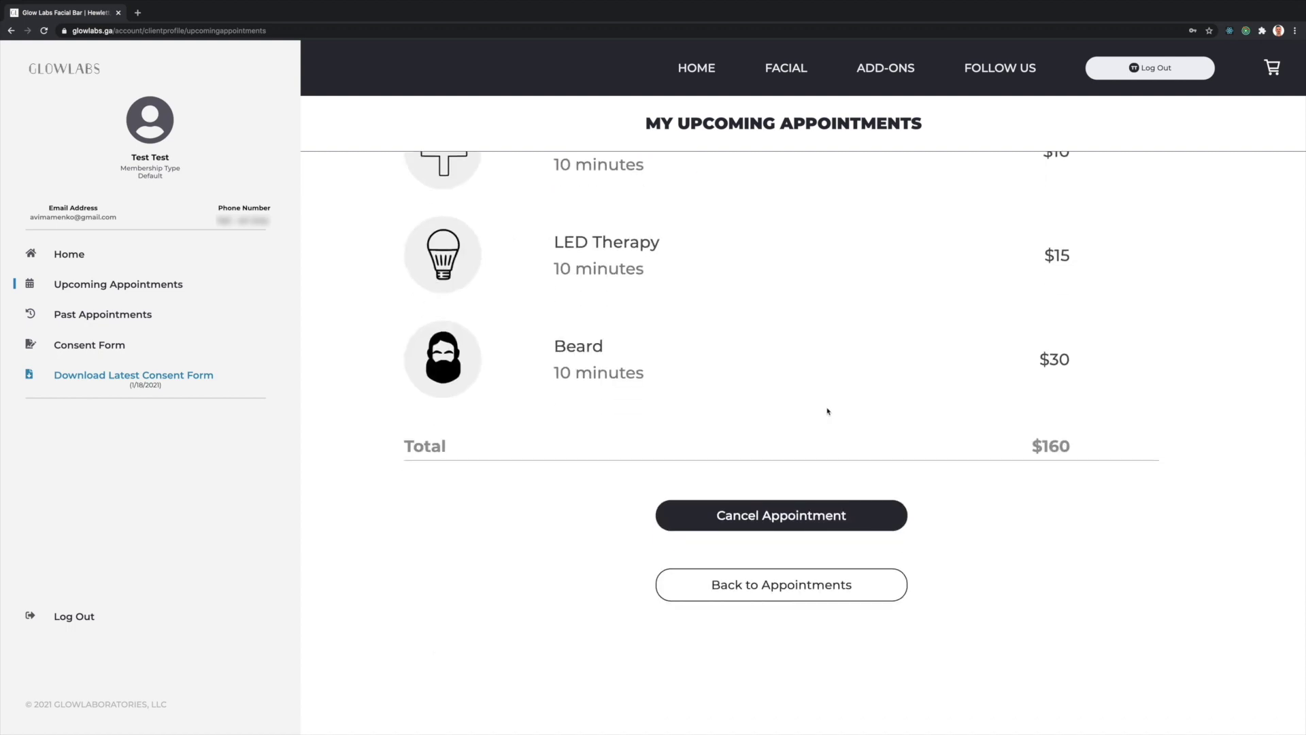
pyautogui.scroll(6, 827, 411)
# - Add the appointment to Google Calendar, back out of cancelling it, and view Past Appointments
pyautogui.click(1000, 292)
pyautogui.click(1034, 422)
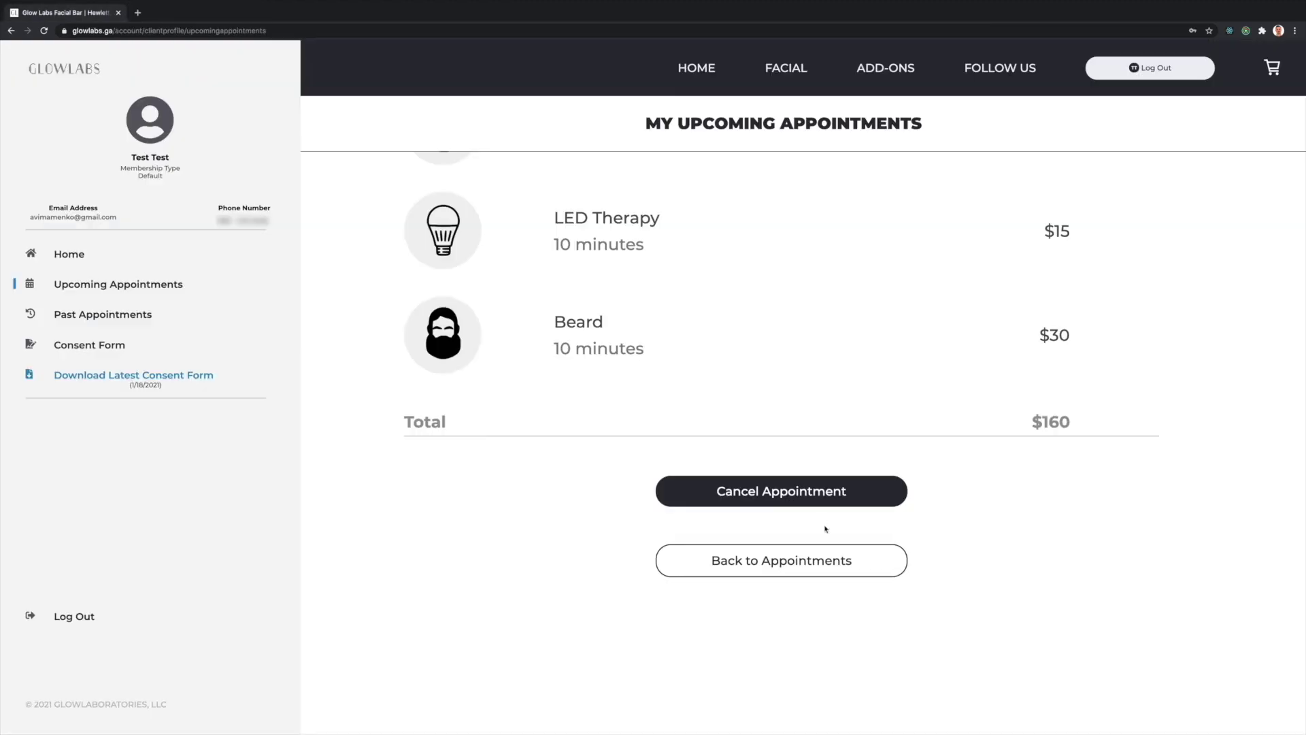
pyautogui.click(830, 496)
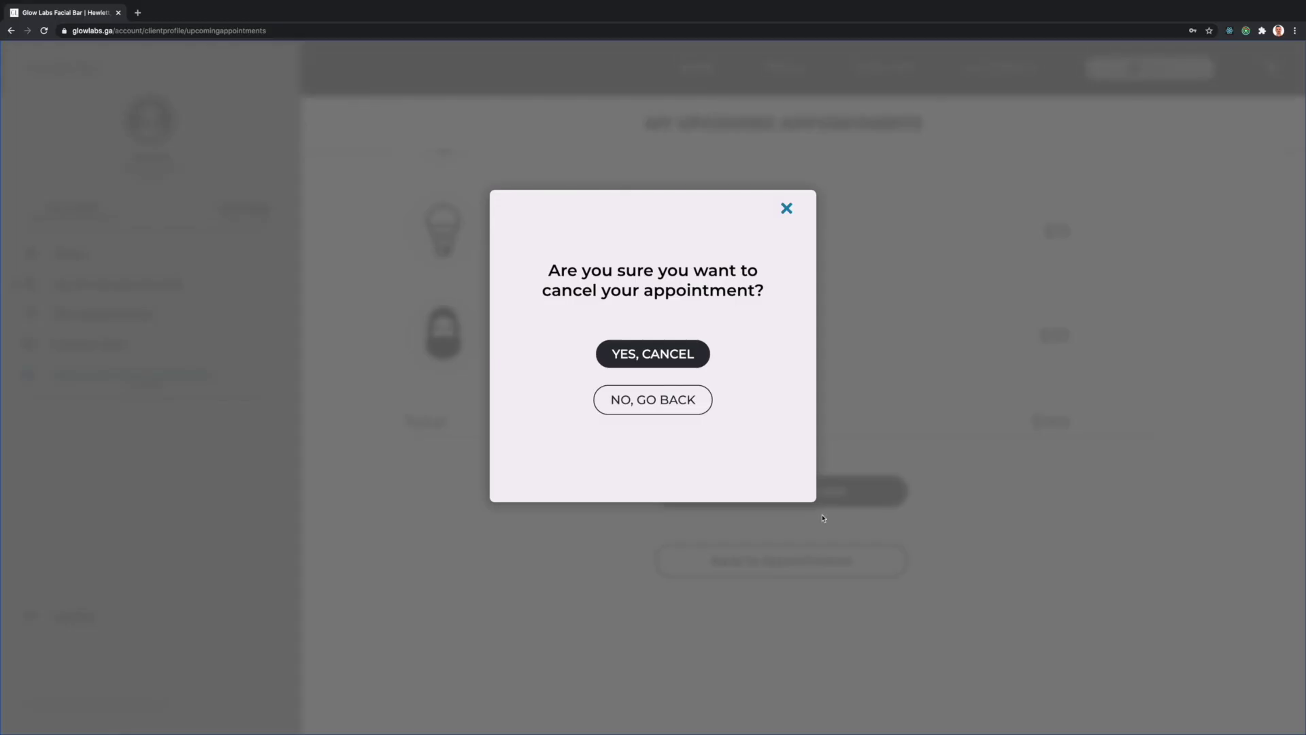
pyautogui.click(675, 405)
pyautogui.click(96, 315)
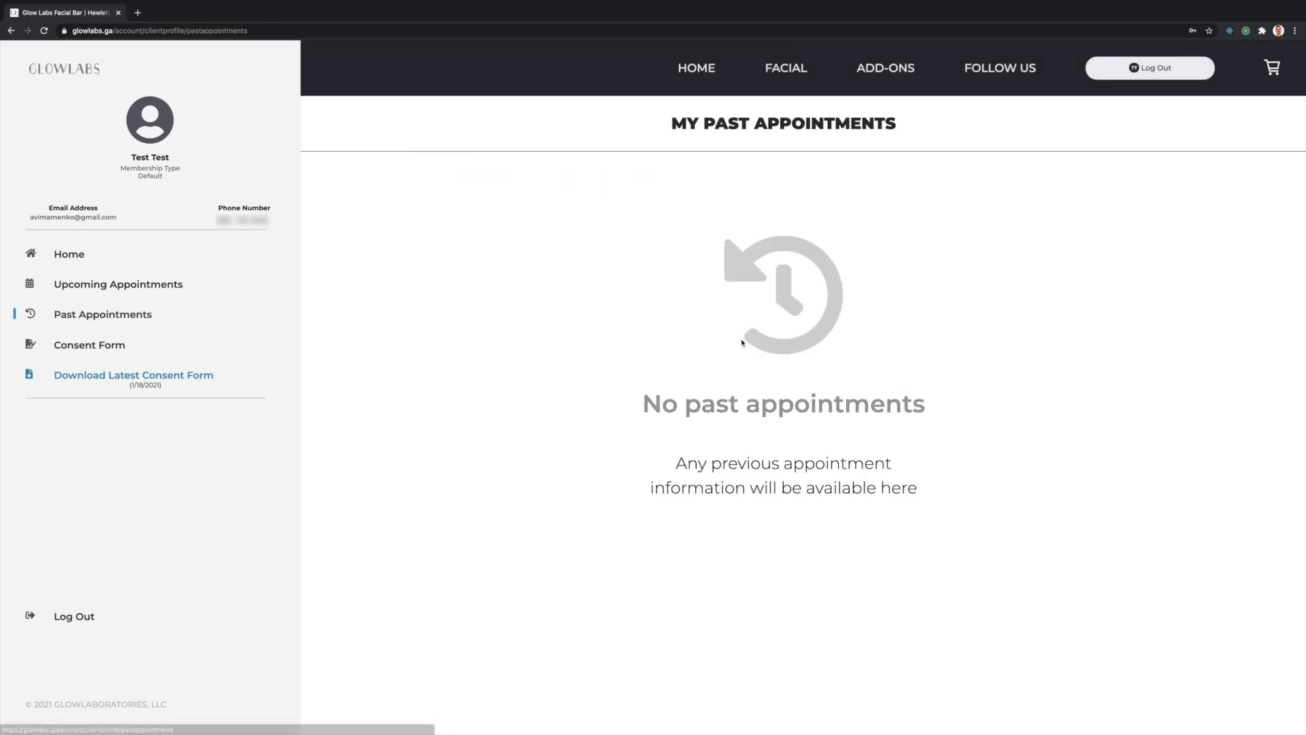
# - Open the Consent Form page and download the latest form from 1/18/2021 as a PDF
pyautogui.click(107, 345)
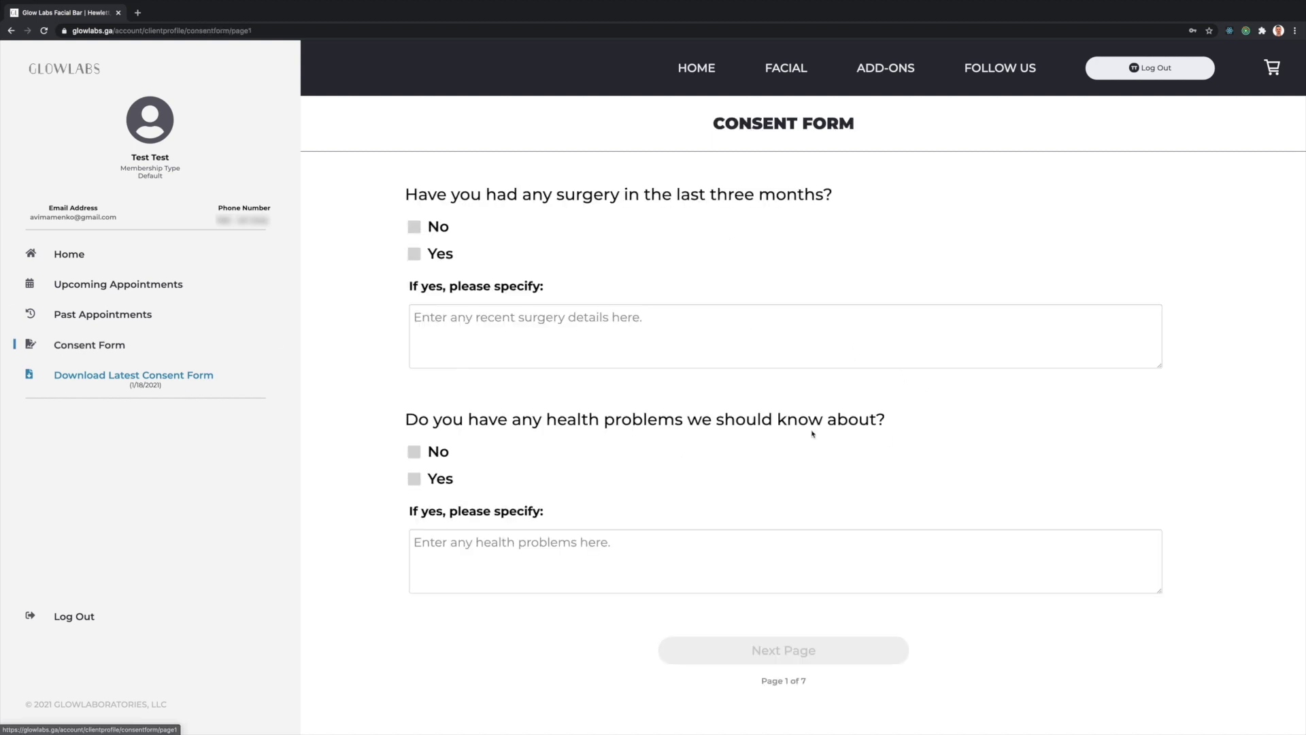
pyautogui.click(145, 377)
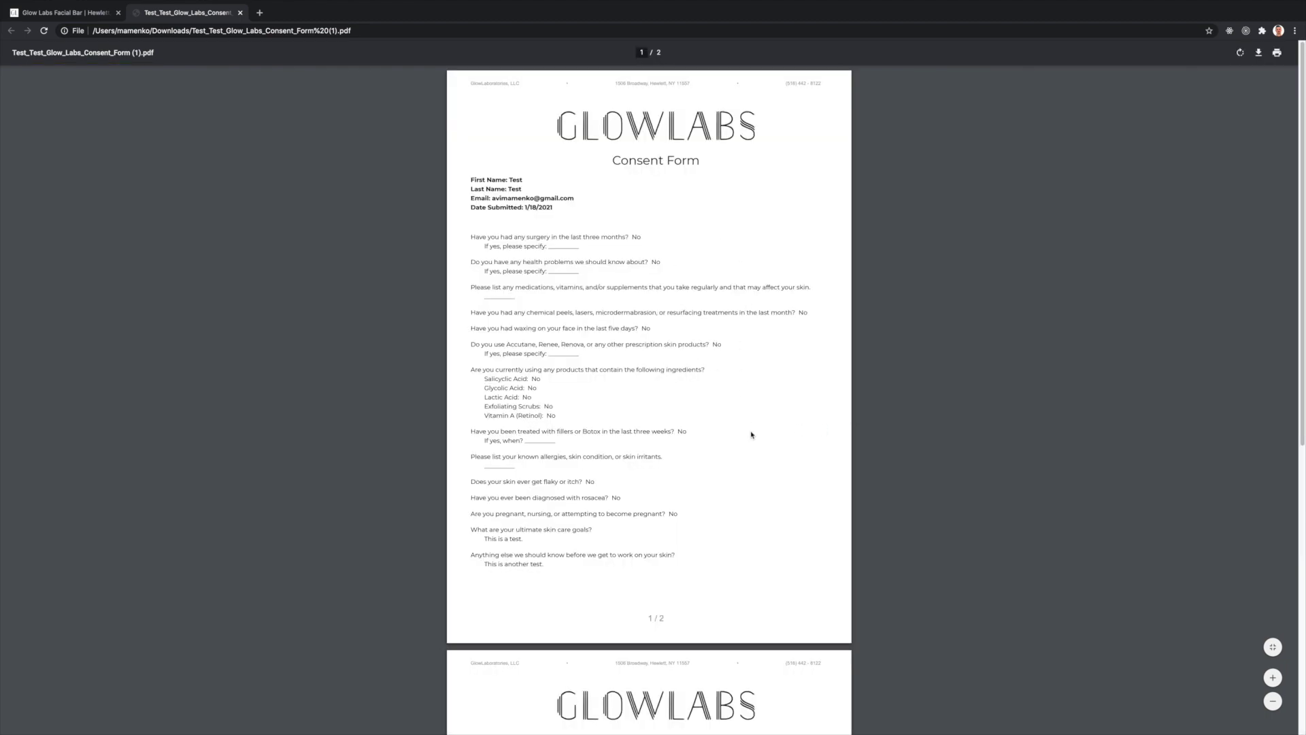
# - Scroll through the consent form answers, then switch to the GlowLabs app's Facebook developer settings
pyautogui.scroll(-8, 751, 434)
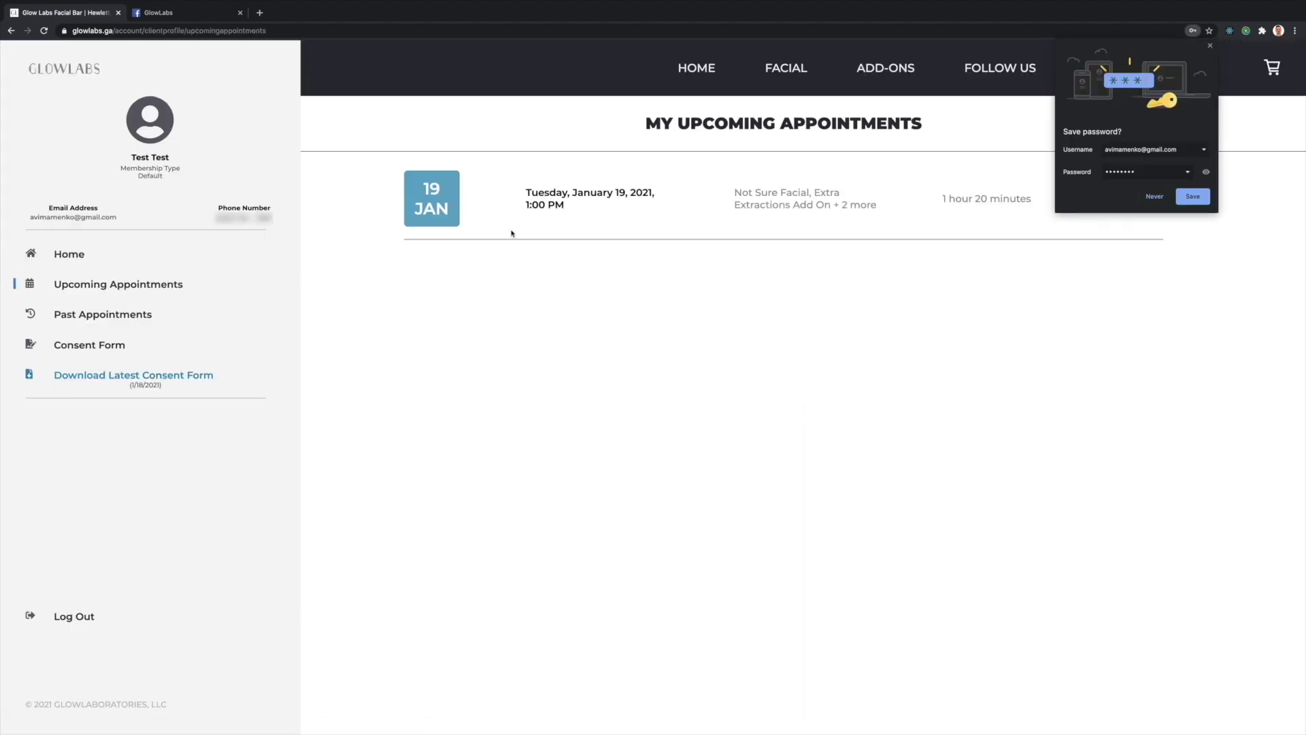
pyautogui.hotkey('ctrl', 'Tab')
# - Return from the Facebook app settings to the GlowLabs tab and view Past Appointments
pyautogui.click(950, 351)
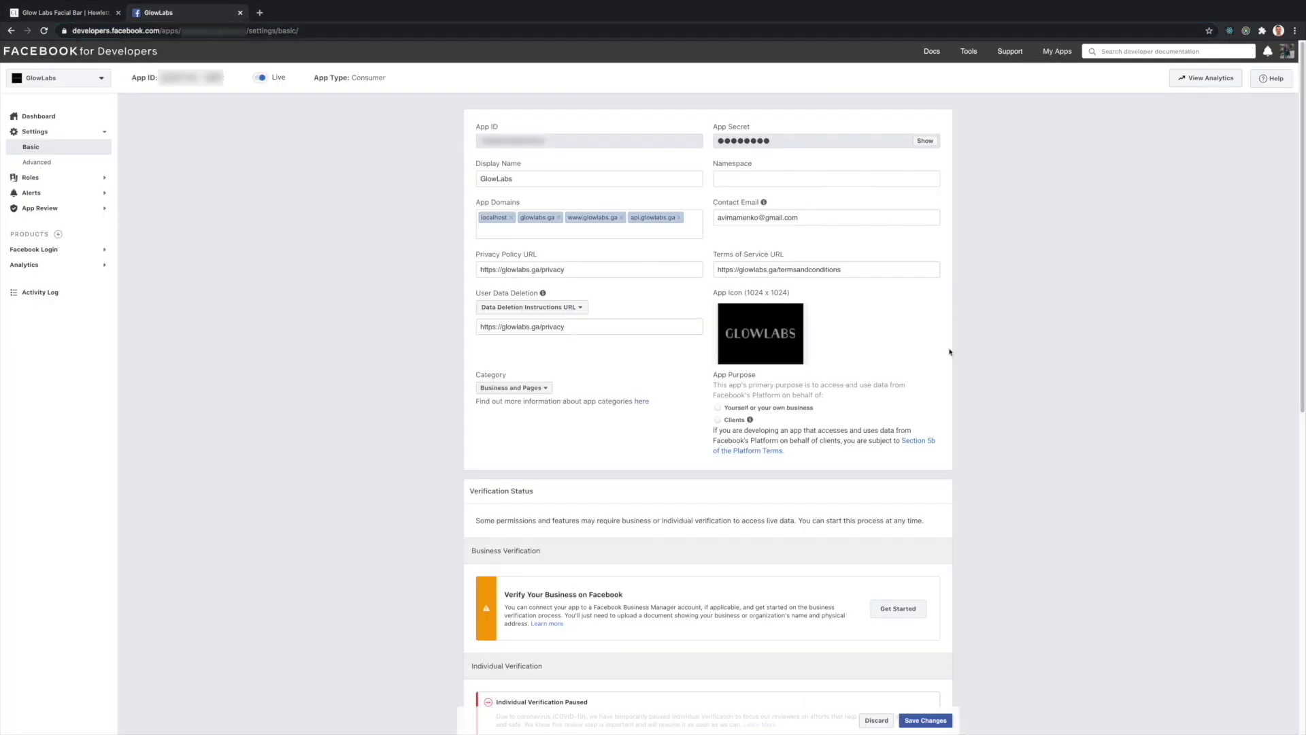
pyautogui.hotkey('ctrl', 'shift', 'Tab')
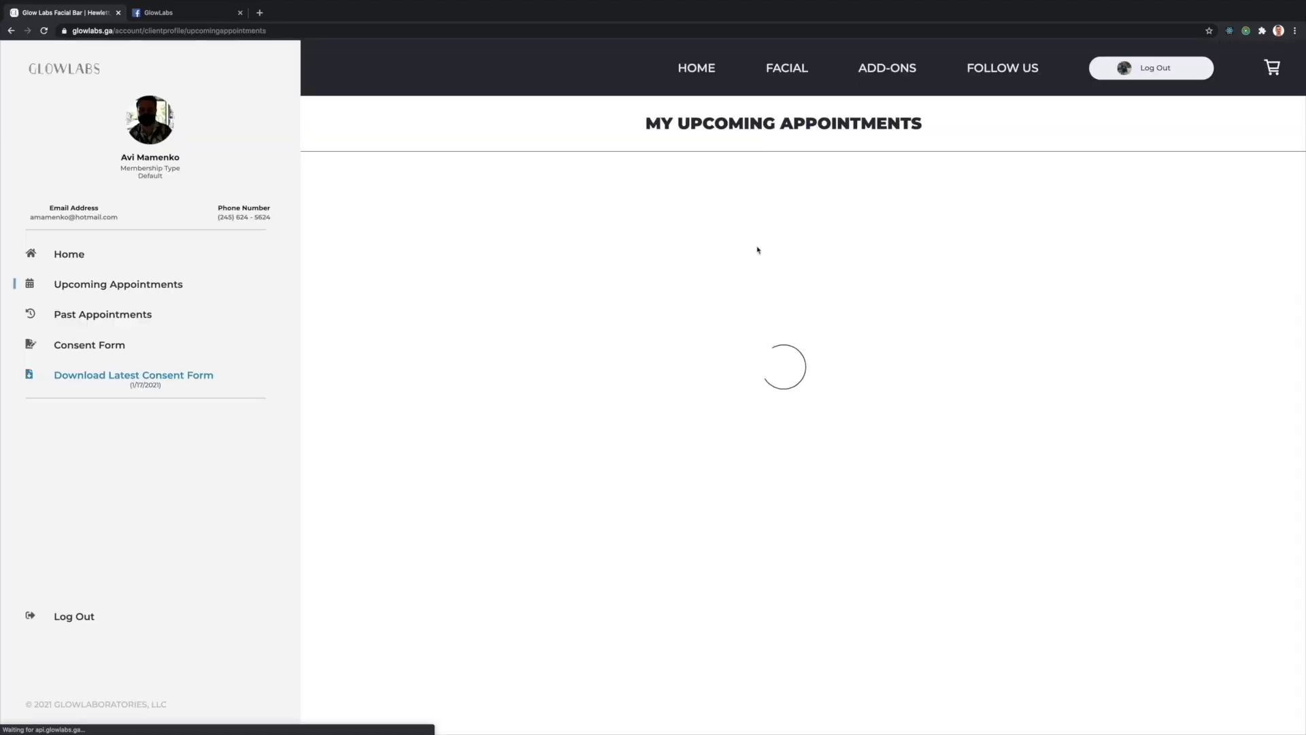
pyautogui.click(112, 317)
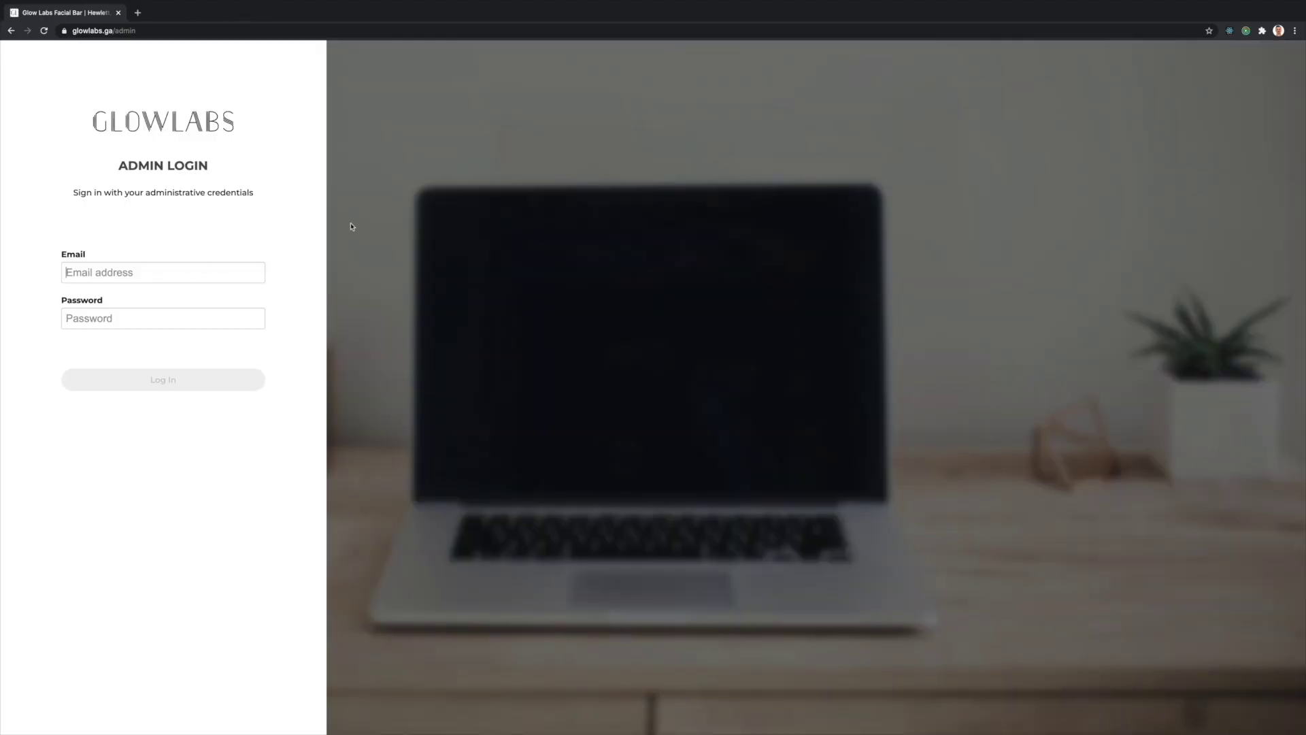
# - Sign in as admin with the saved credentials and read the booking entry in the Activity feed
pyautogui.press('Down')
pyautogui.press('Return')
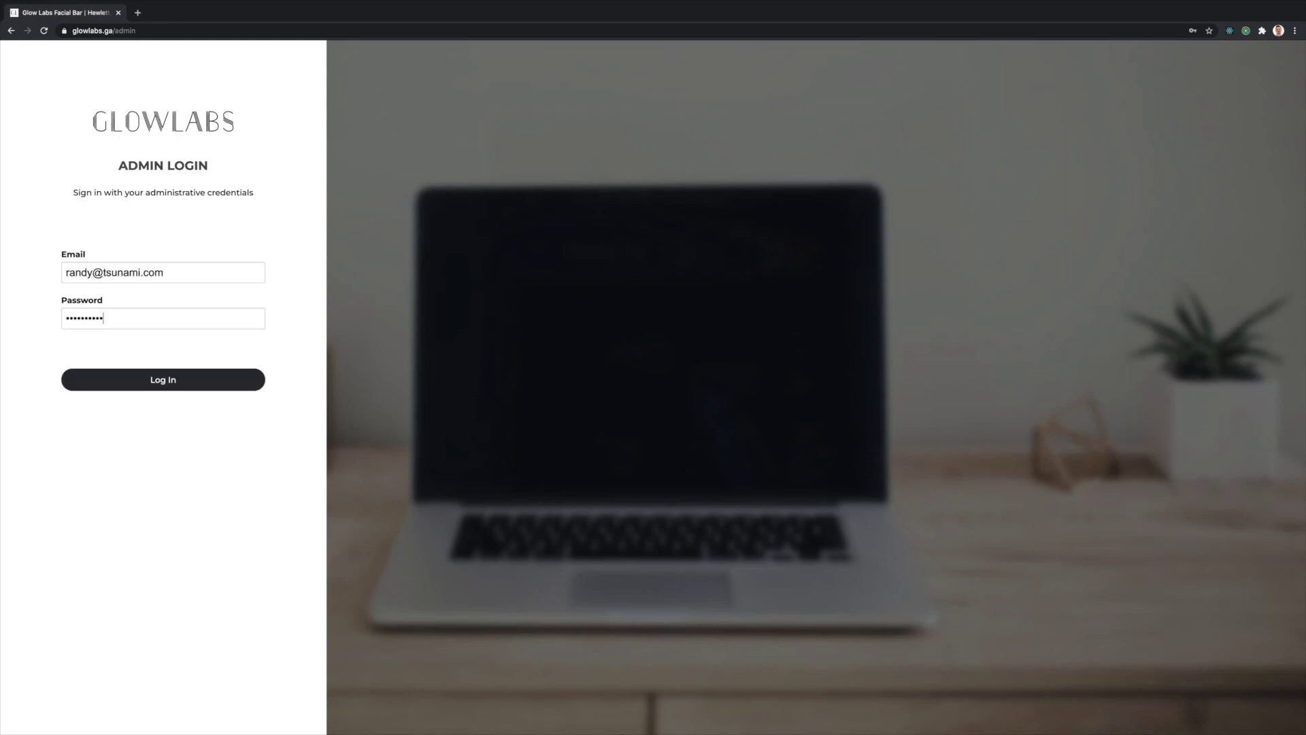
pyautogui.press('Return')
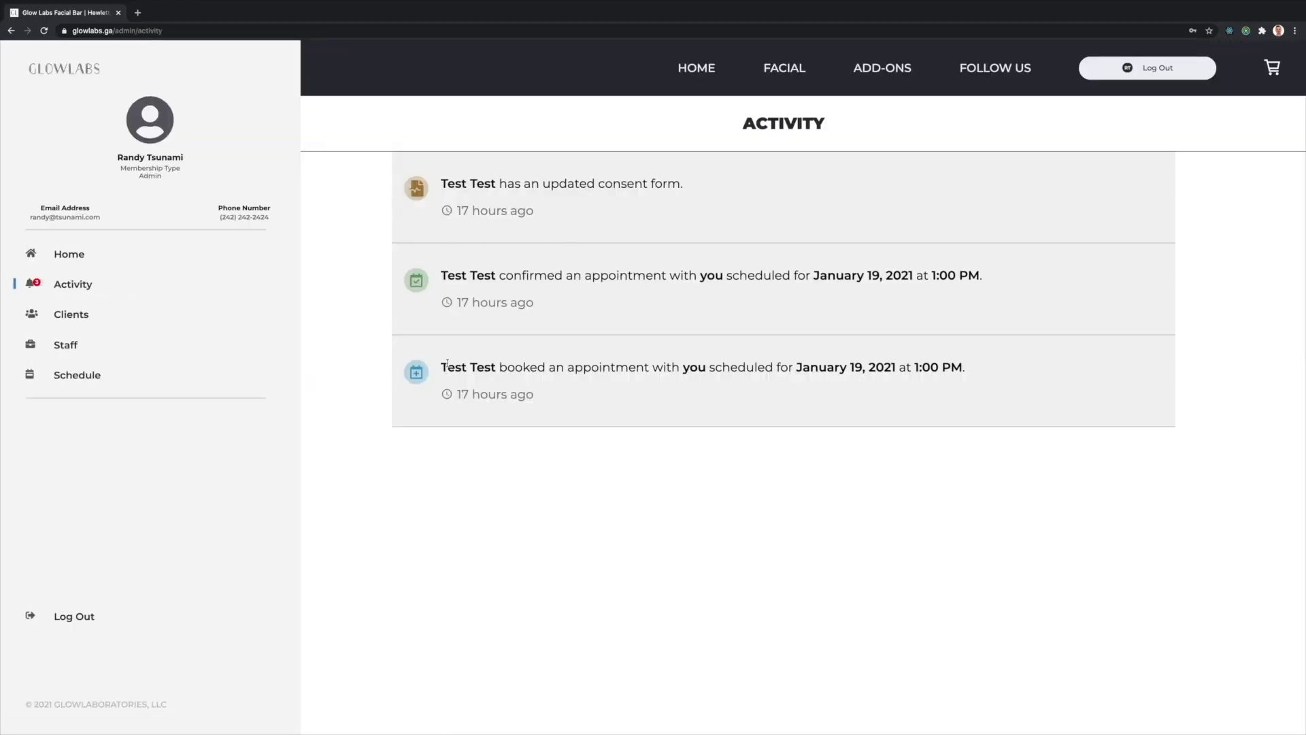
pyautogui.moveTo(443, 365); pyautogui.dragTo(707, 367)
pyautogui.click(759, 370)
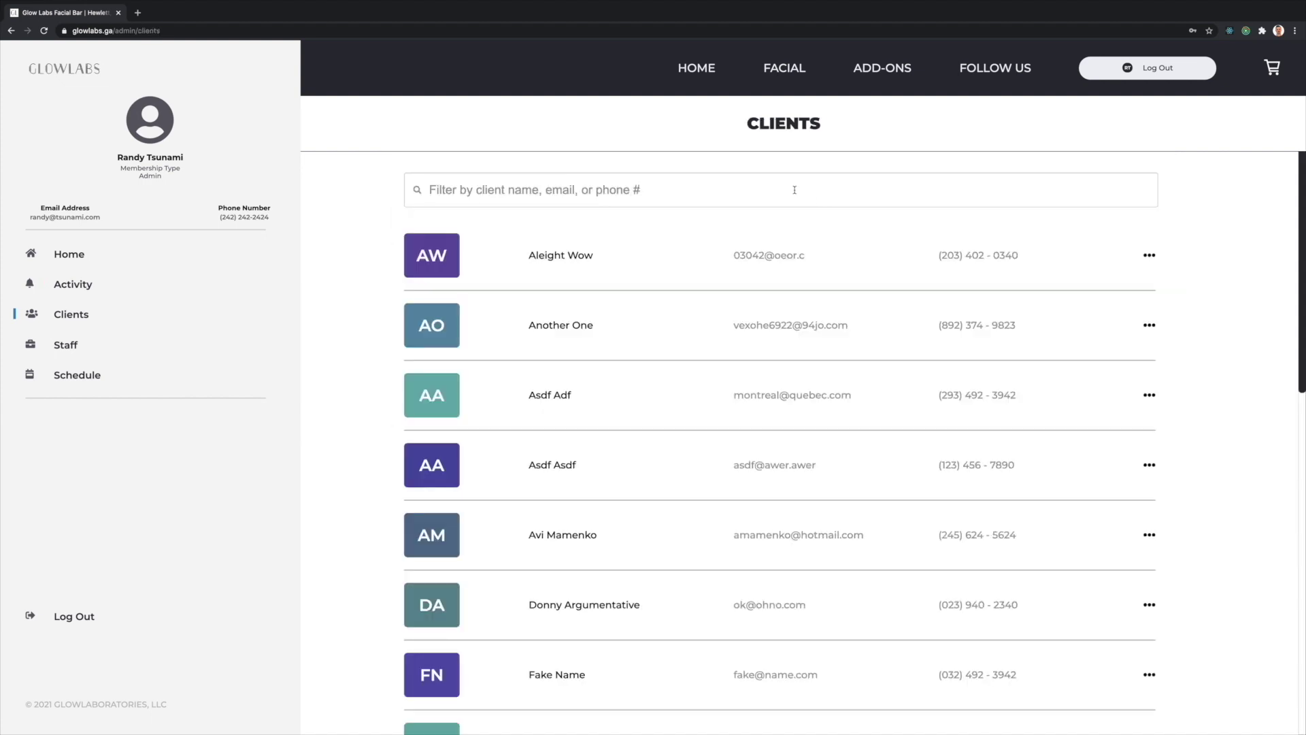
pyautogui.write('test')
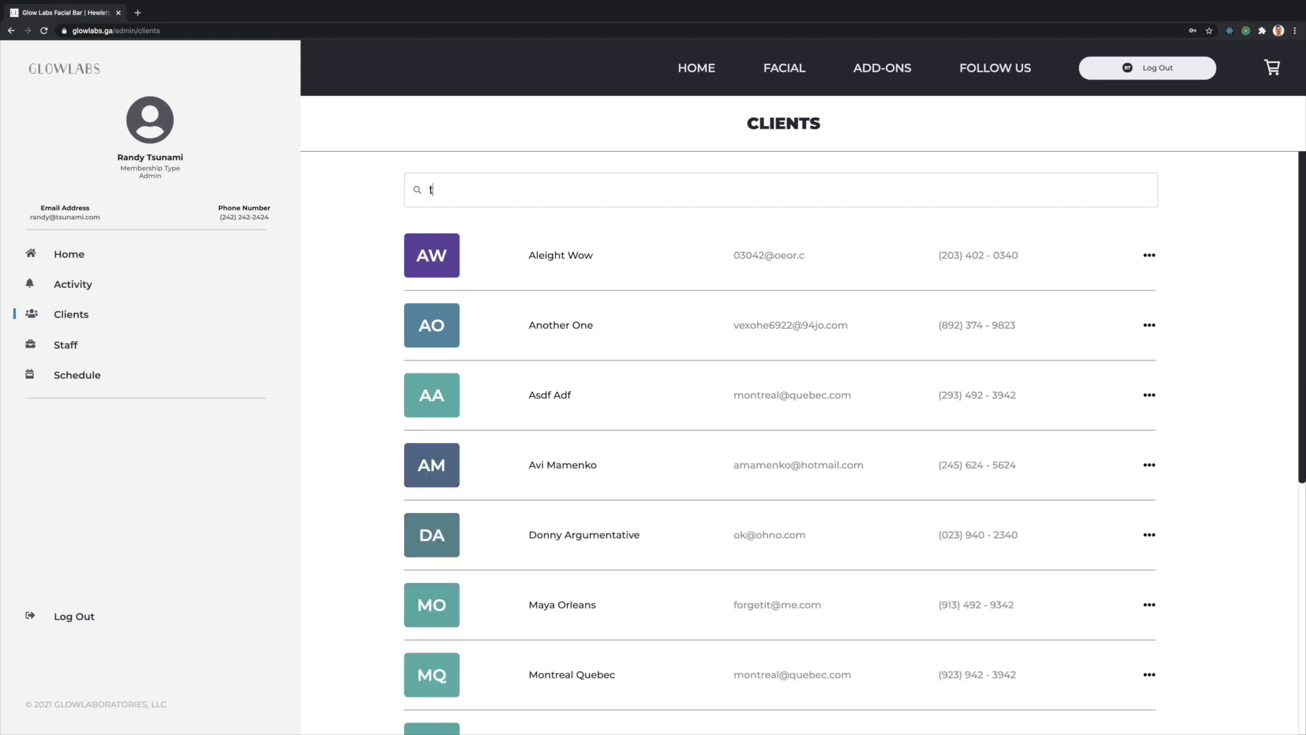
pyautogui.click(659, 275)
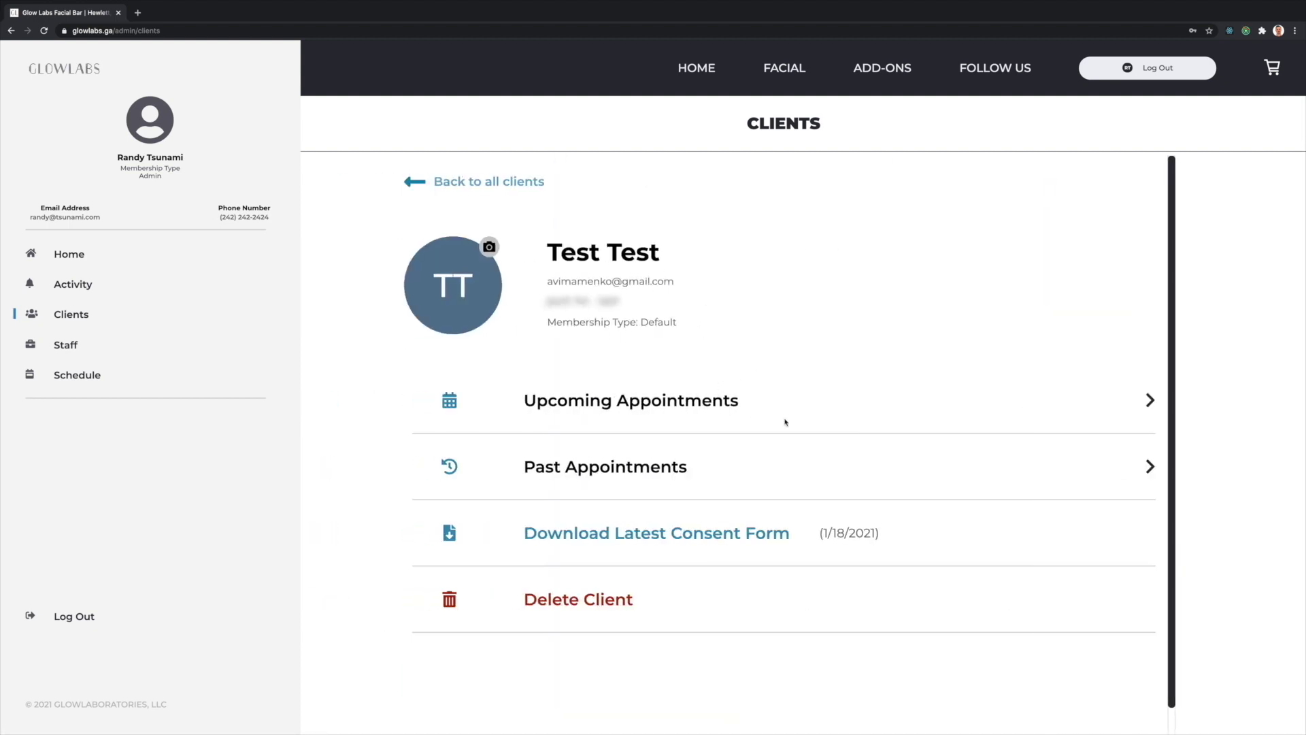
pyautogui.click(607, 601)
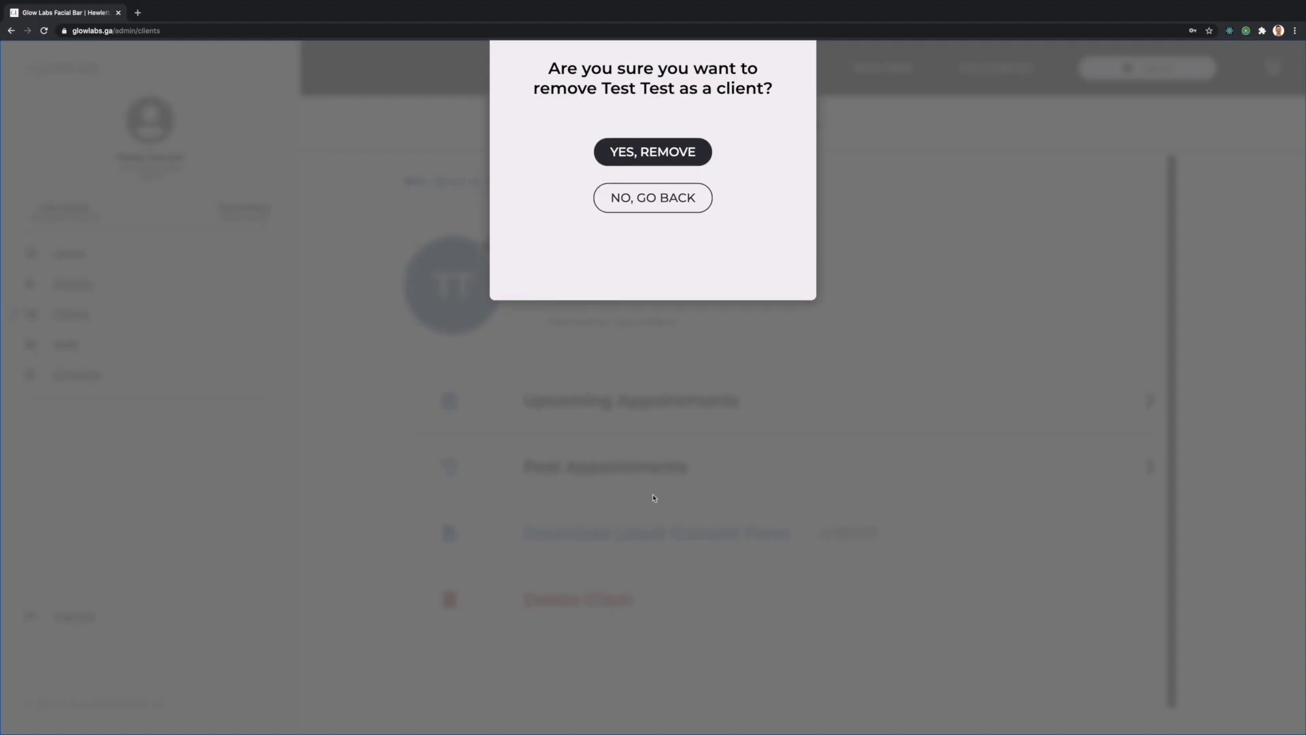
pyautogui.click(671, 398)
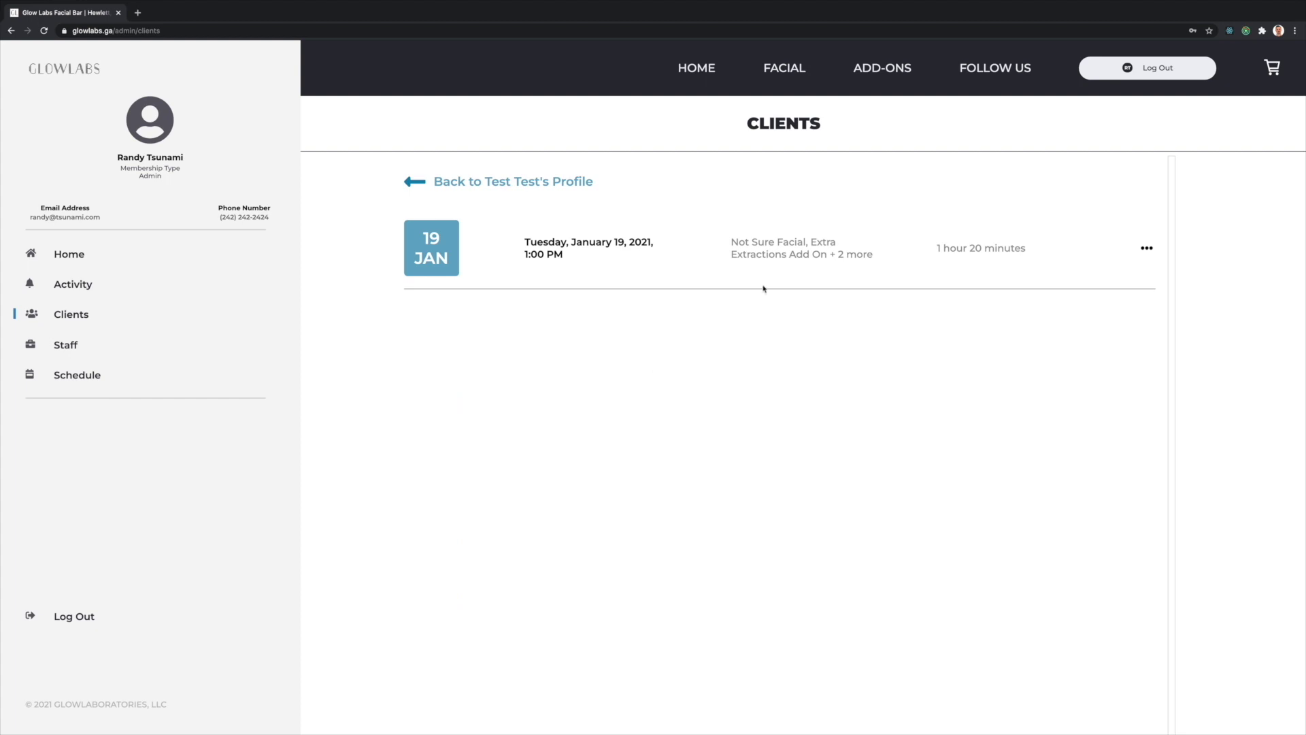
# - Review the client's upcoming appointment notes and decline cancelling the appointment
pyautogui.click(593, 256)
pyautogui.scroll(-8, 672, 448)
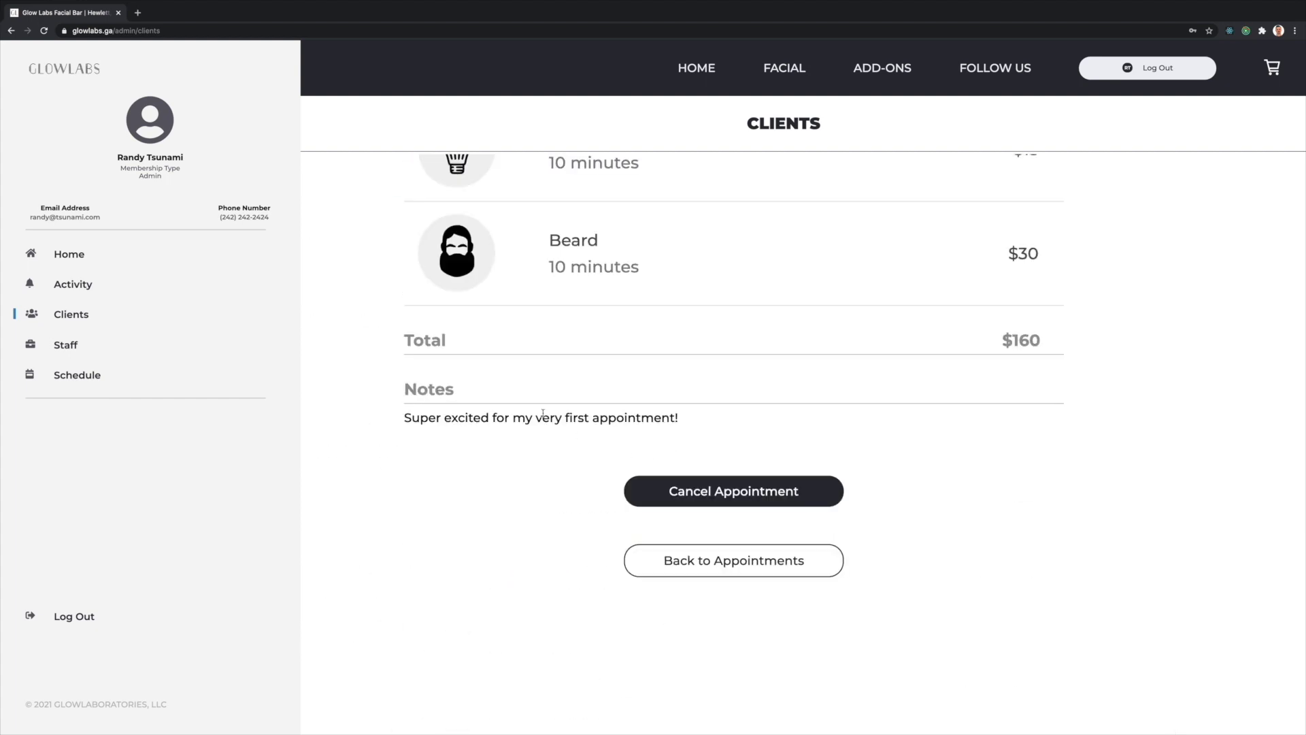
pyautogui.moveTo(473, 411); pyautogui.dragTo(579, 416)
pyautogui.click(580, 416)
pyautogui.click(762, 492)
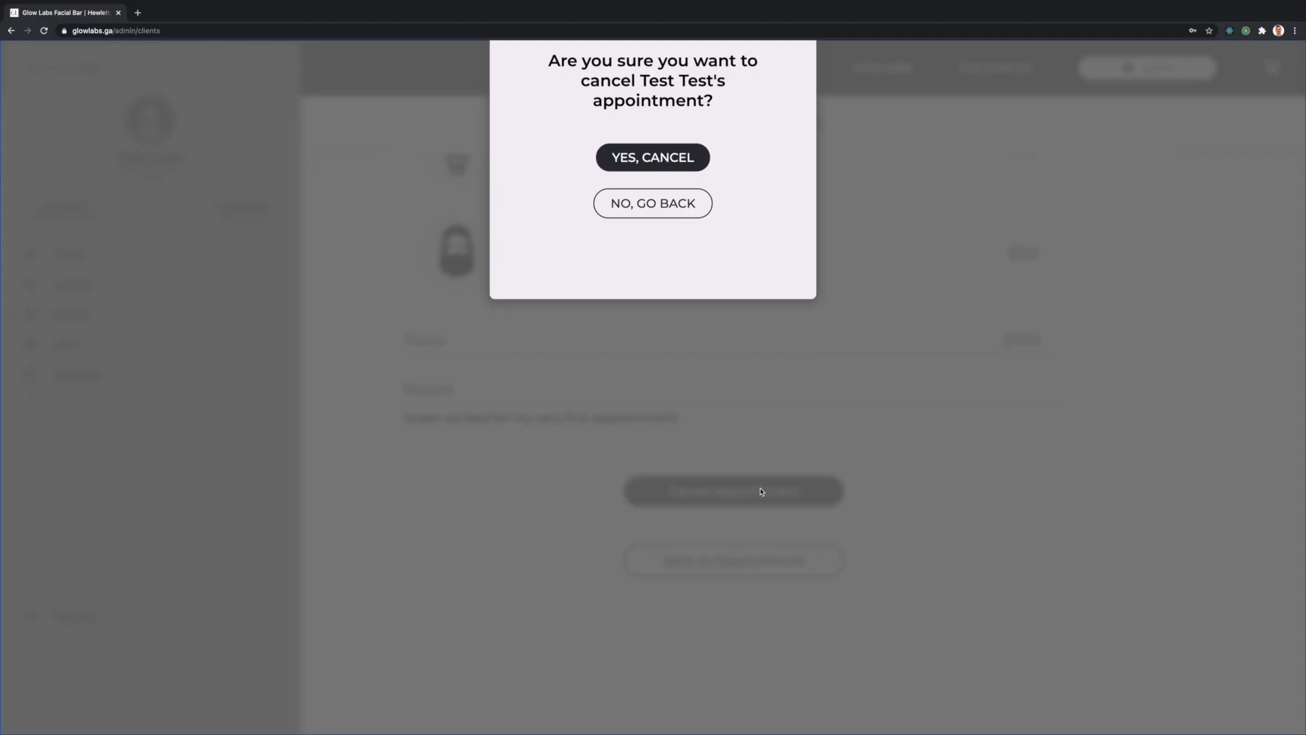
pyautogui.click(665, 413)
# - Check the client's past appointments, then return to the profile's picture update
pyautogui.click(613, 466)
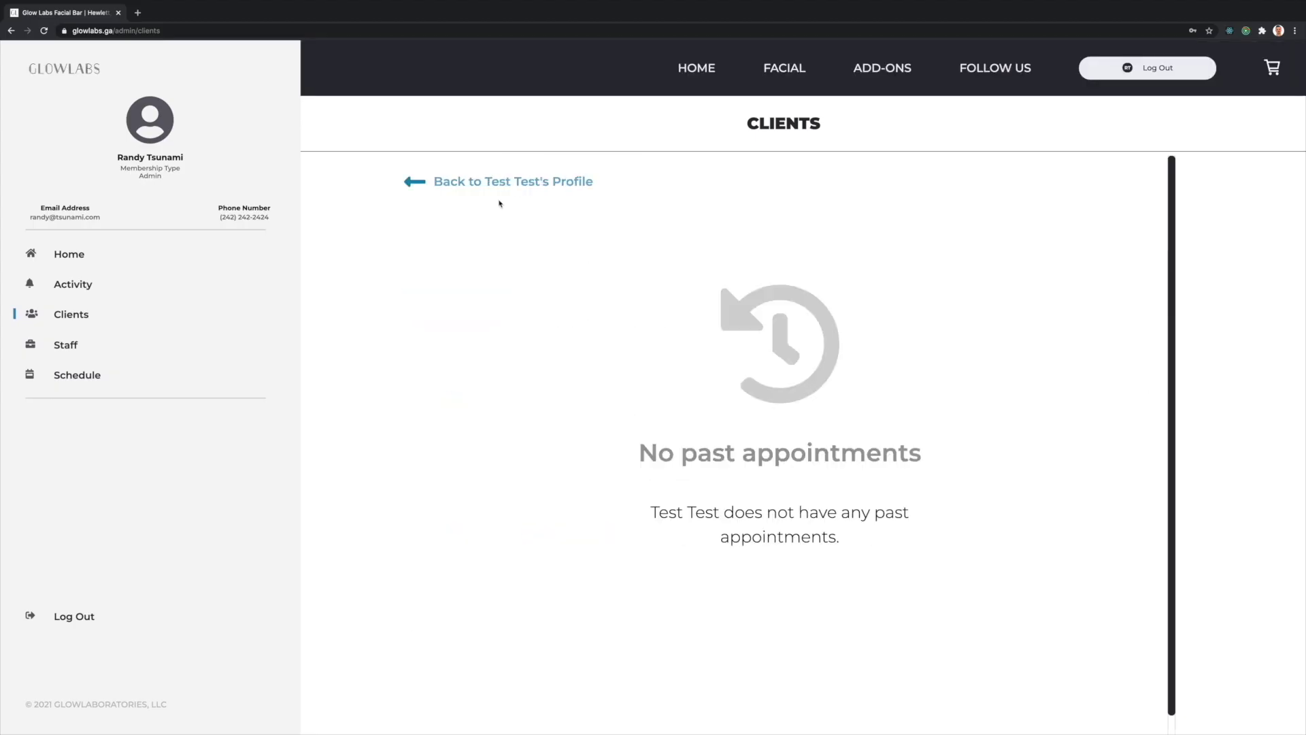
pyautogui.click(501, 185)
pyautogui.click(490, 247)
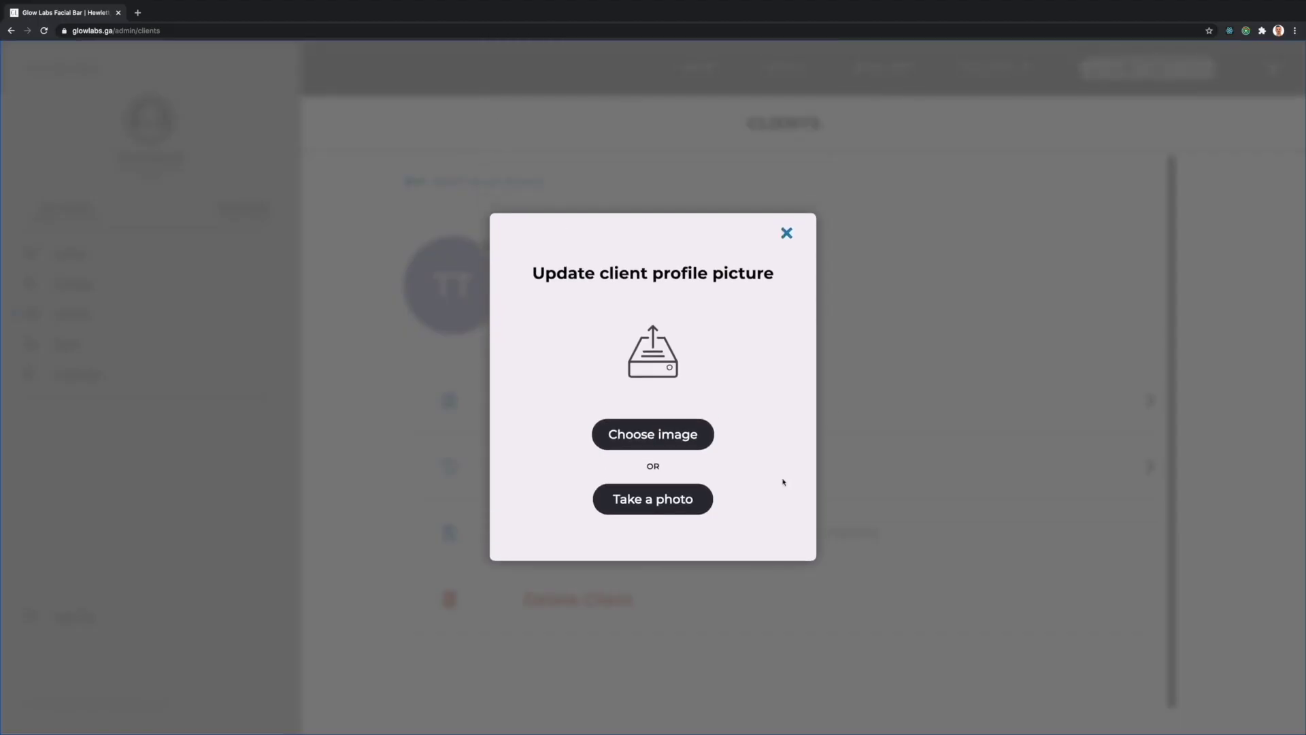
# - Upload Cat.jpg as the test client's profile picture
pyautogui.click(652, 438)
pyautogui.doubleClick(569, 47)
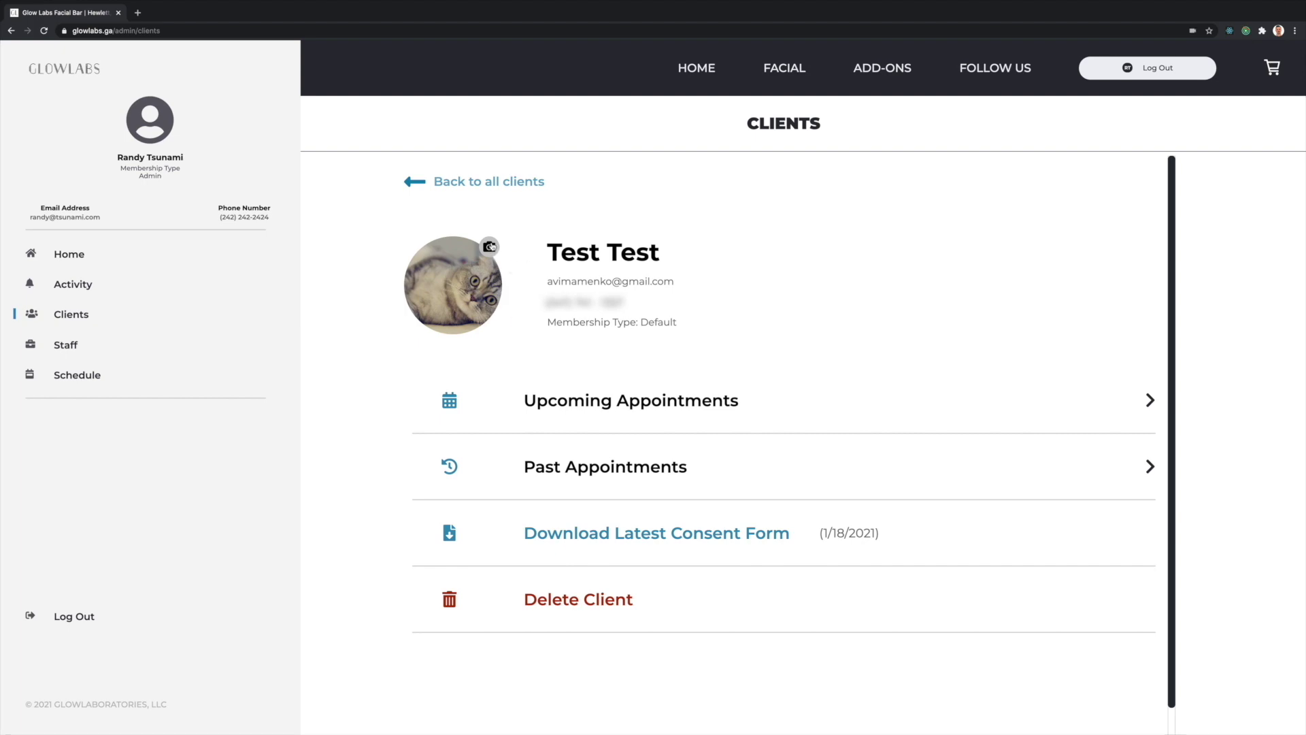
pyautogui.click(491, 247)
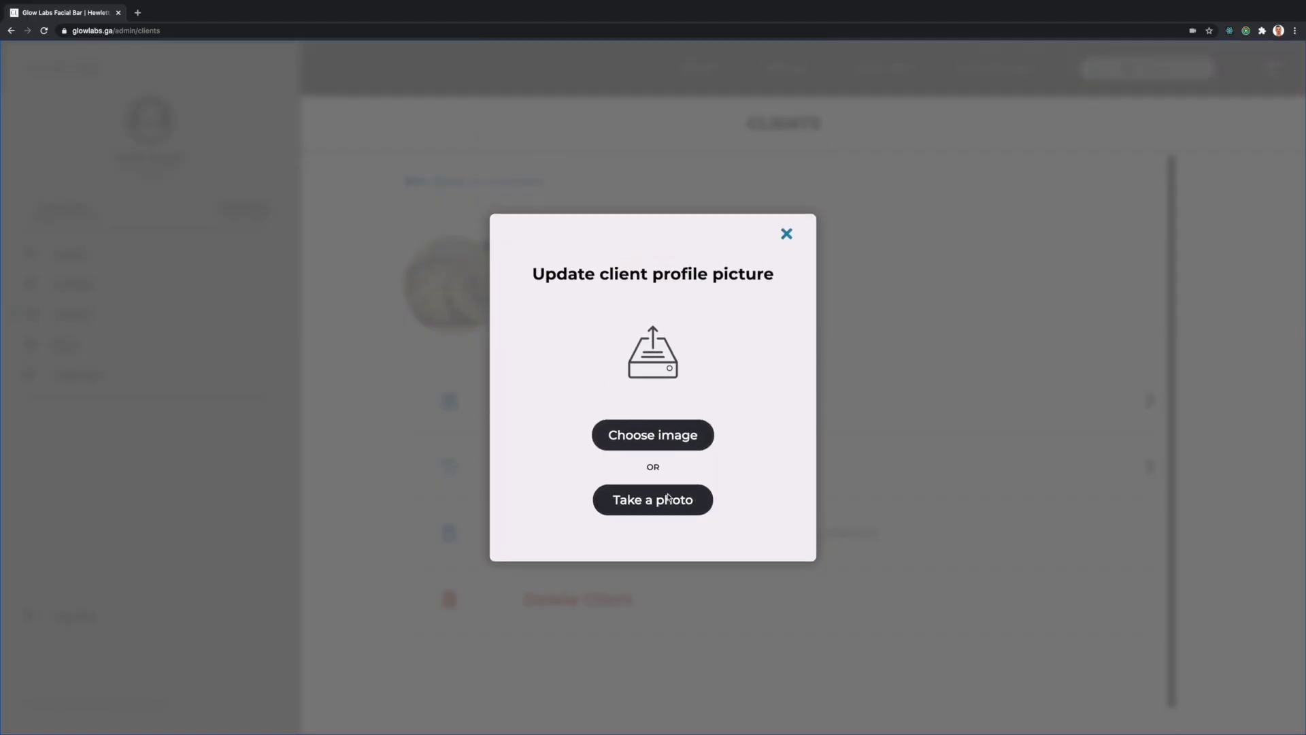
# - Replace the picture with a freshly captured webcam snapshot, then log out
pyautogui.click(669, 498)
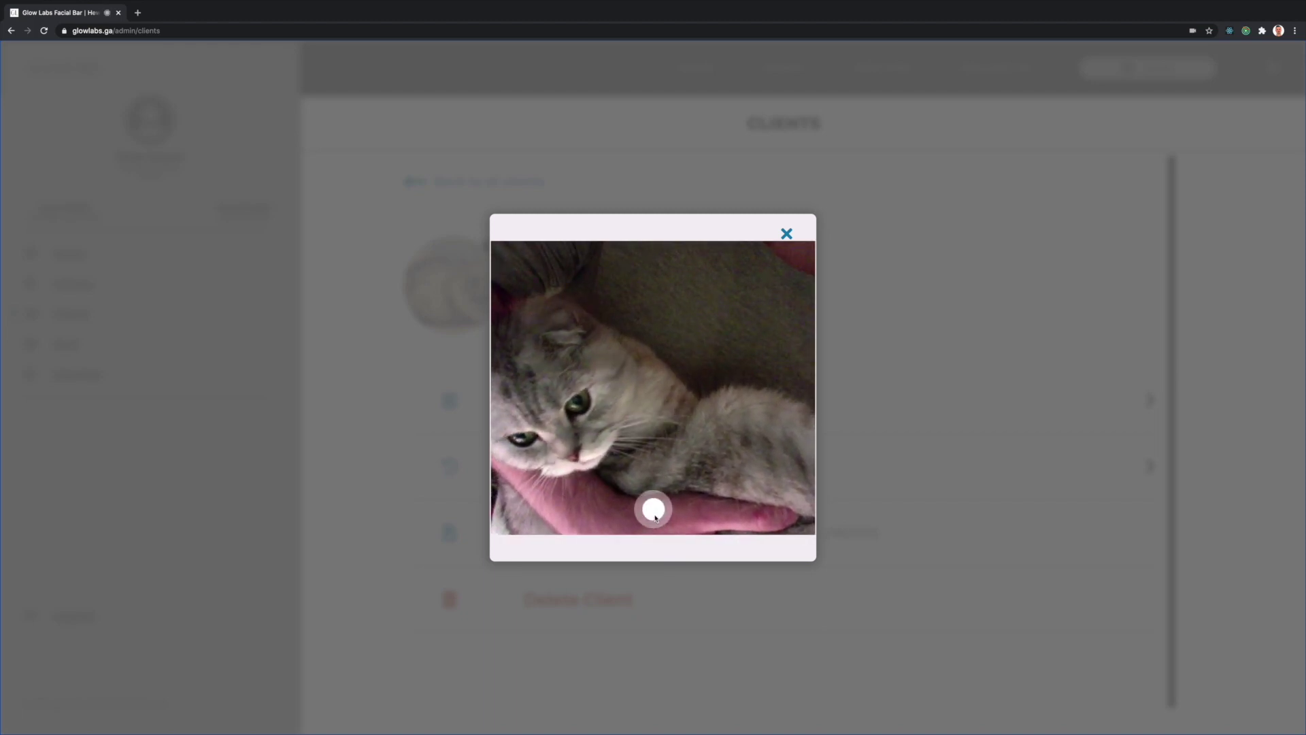
pyautogui.click(655, 516)
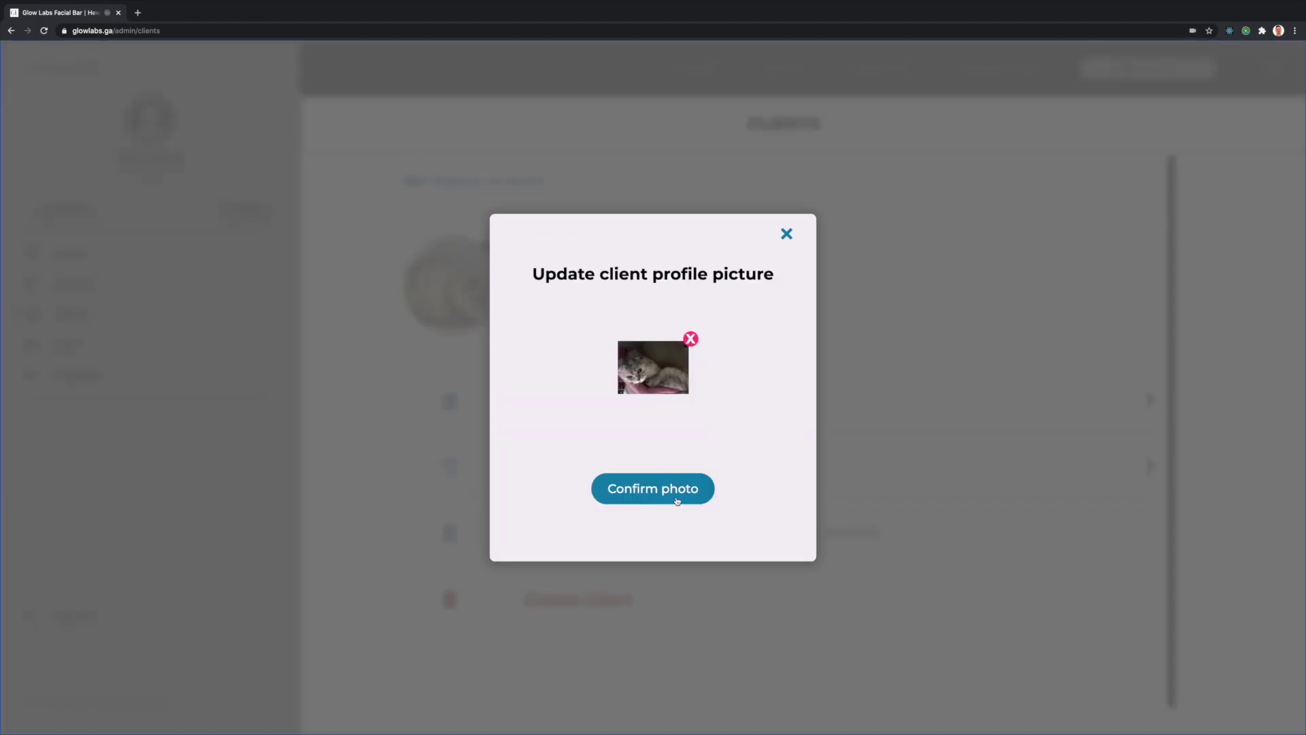
pyautogui.click(677, 501)
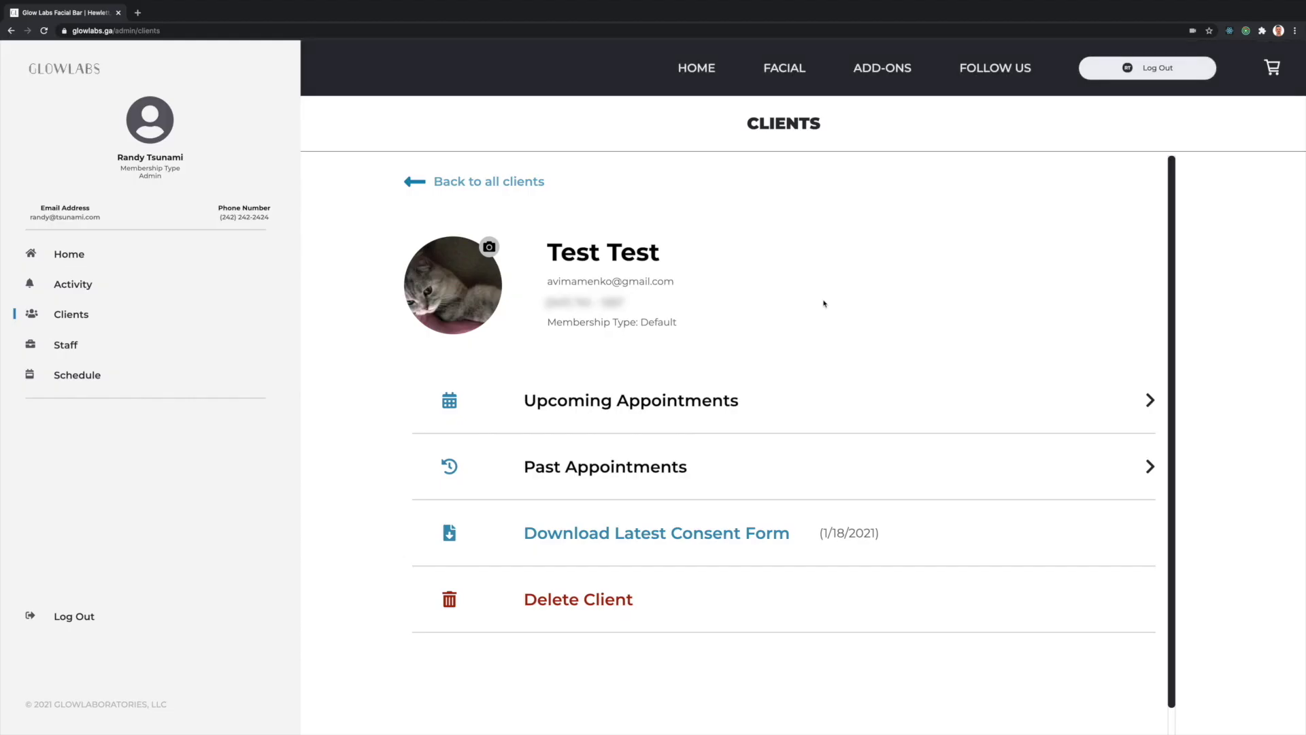
pyautogui.click(1148, 67)
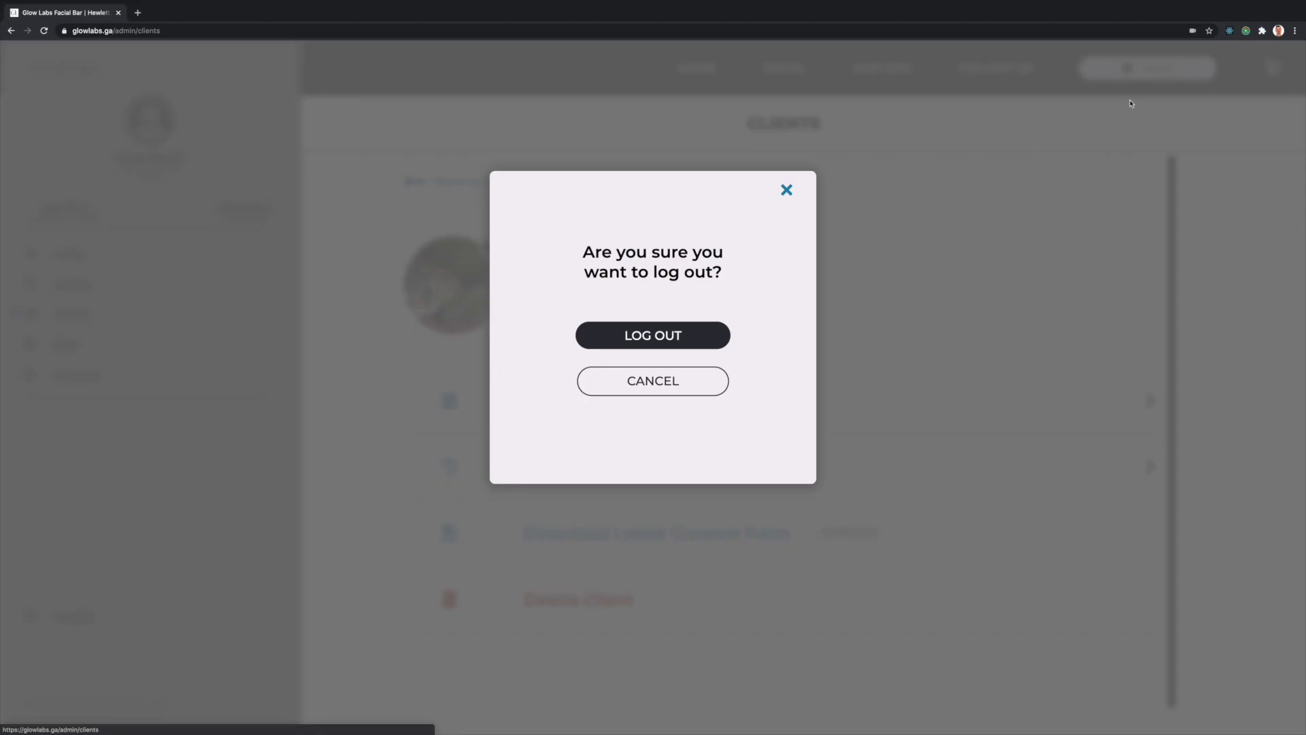
# - Confirm the admin log-out and sign in to the client account with the saved login
pyautogui.click(657, 335)
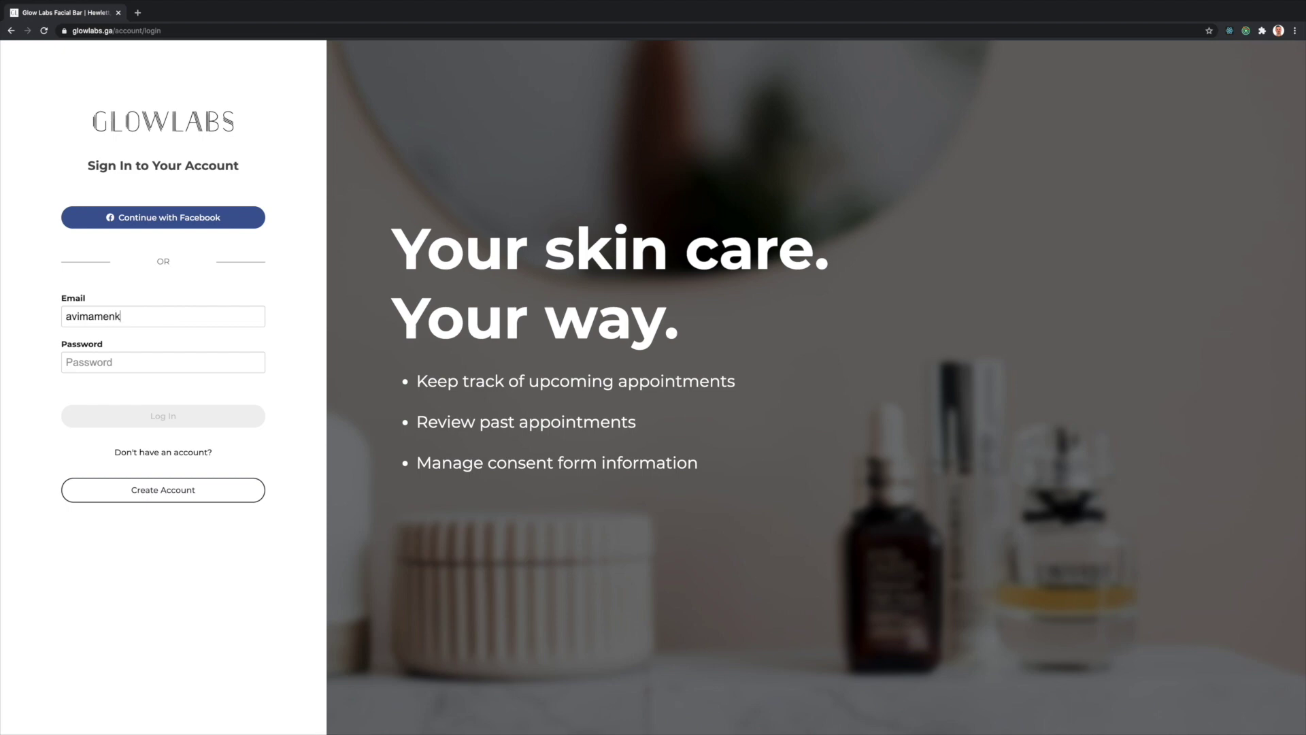
pyautogui.press('Down')
pyautogui.press('Return')
pyautogui.press('Return')
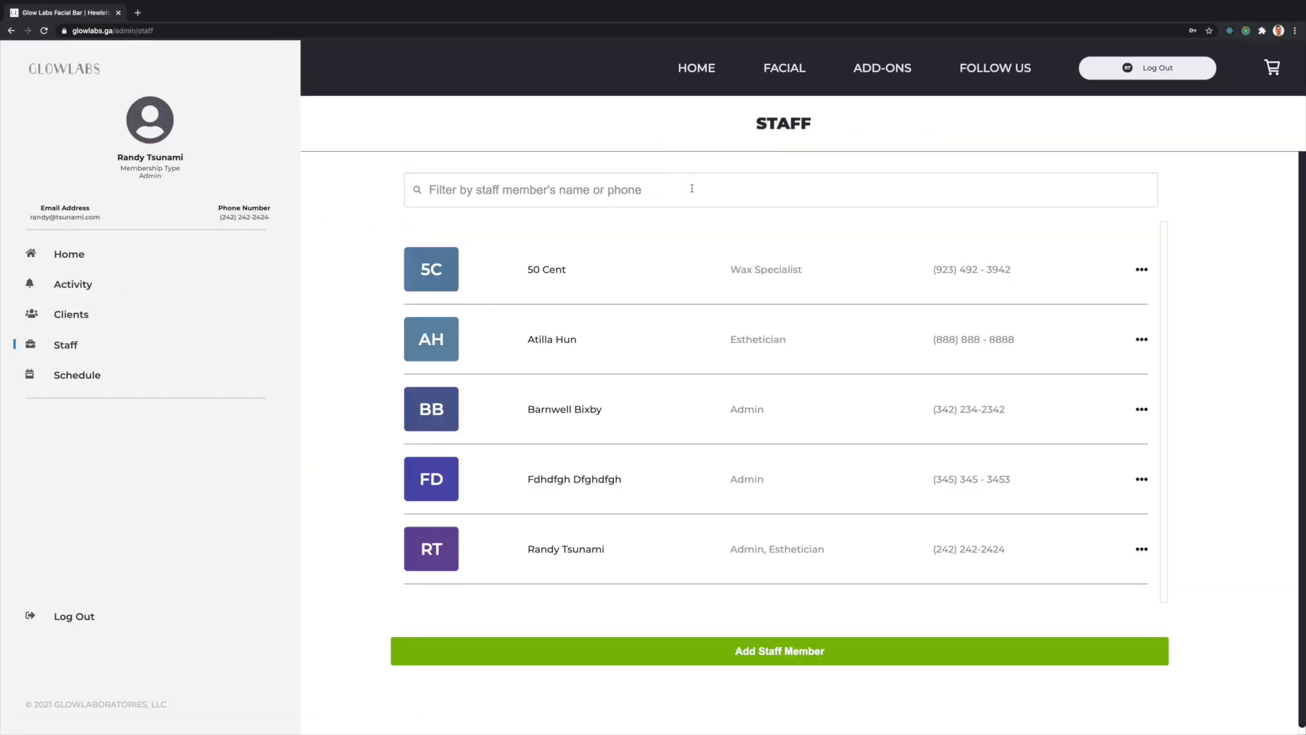
# - Search staff for 'rand', open the match's profile, and close its picture dialog unchanged
pyautogui.write('rand')
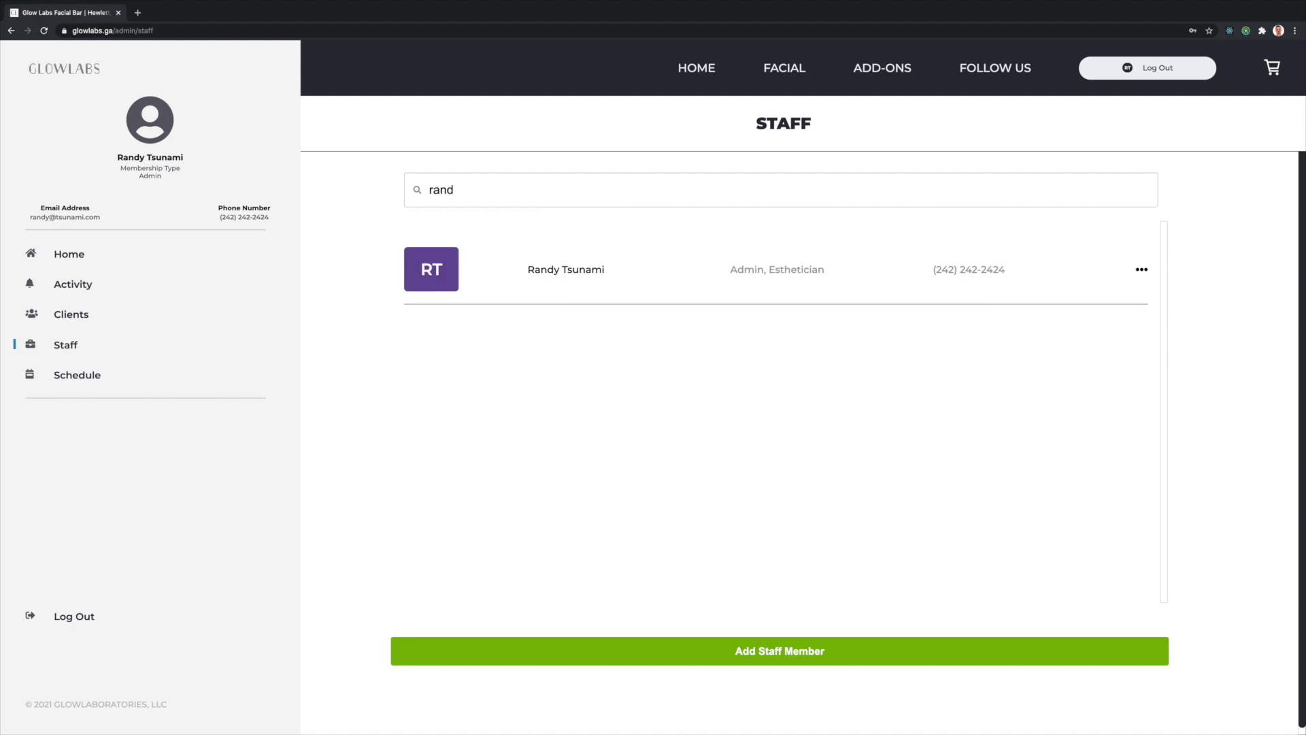
pyautogui.click(572, 269)
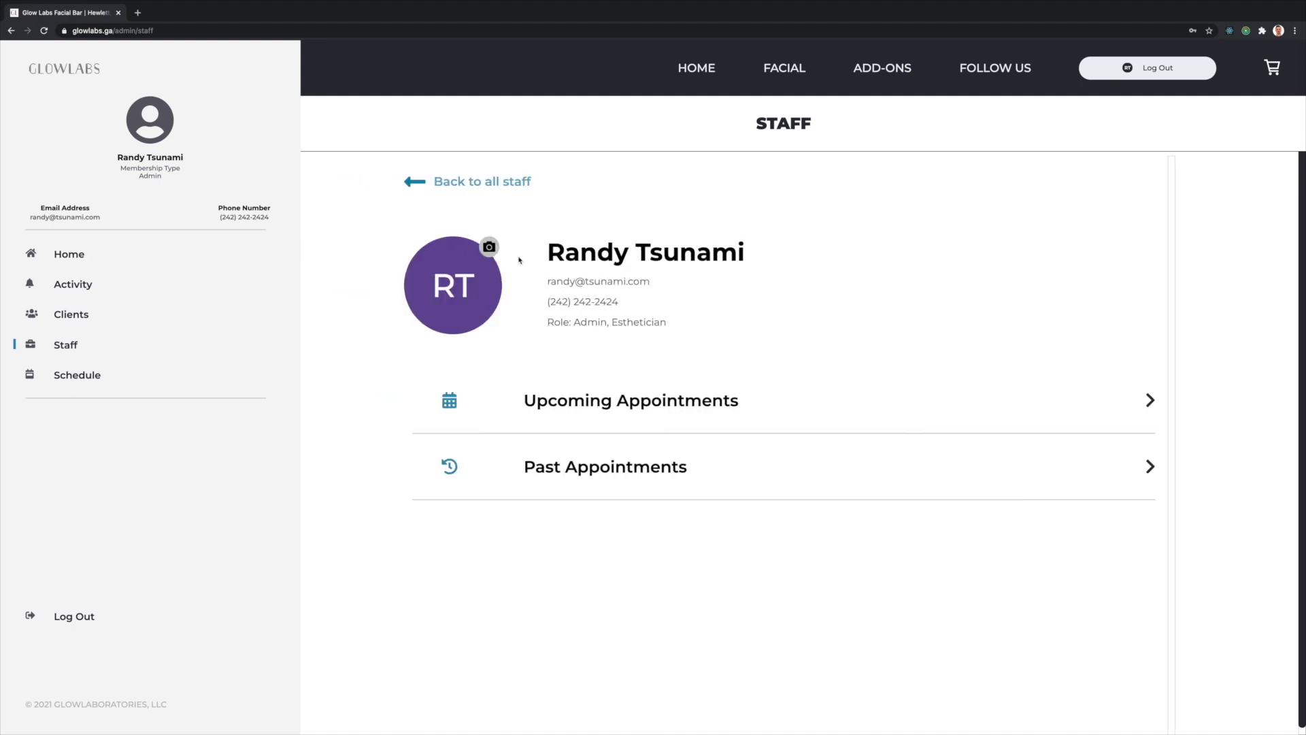
pyautogui.click(487, 249)
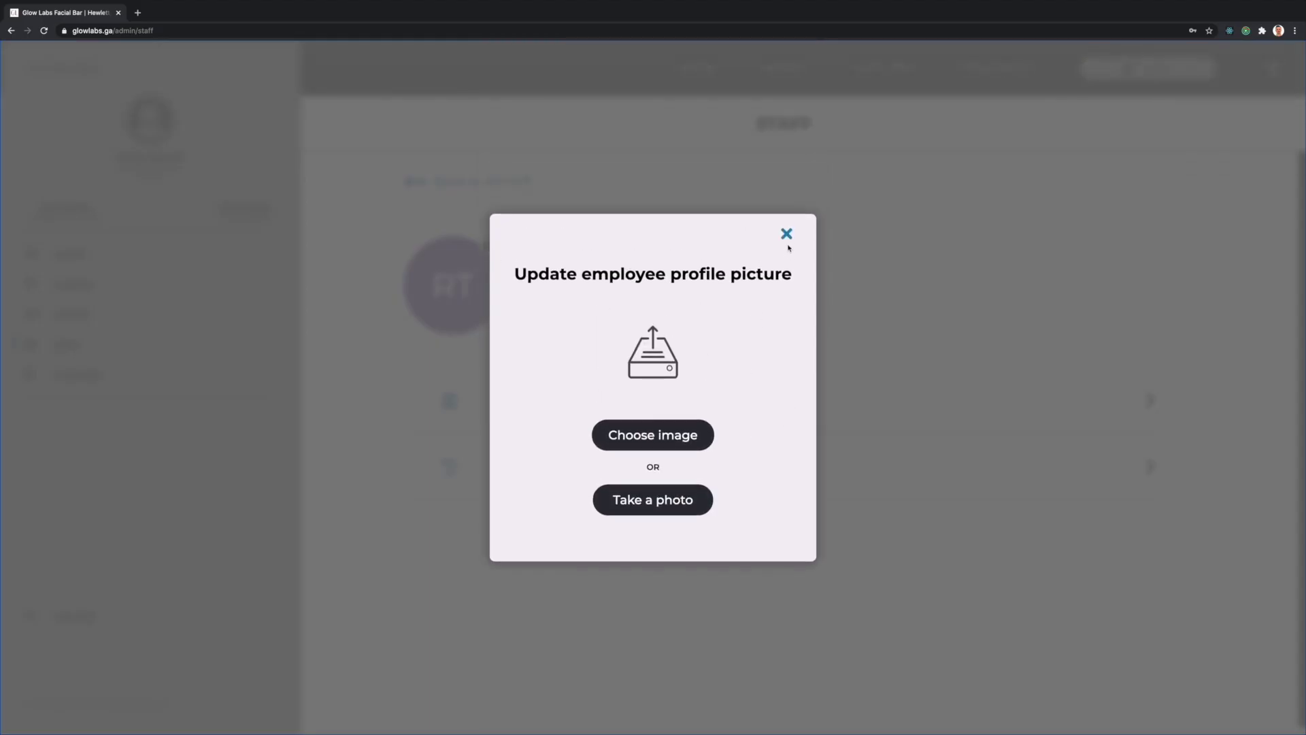
pyautogui.click(787, 235)
# - View the staff member's upcoming appointment and decline cancelling it
pyautogui.click(651, 405)
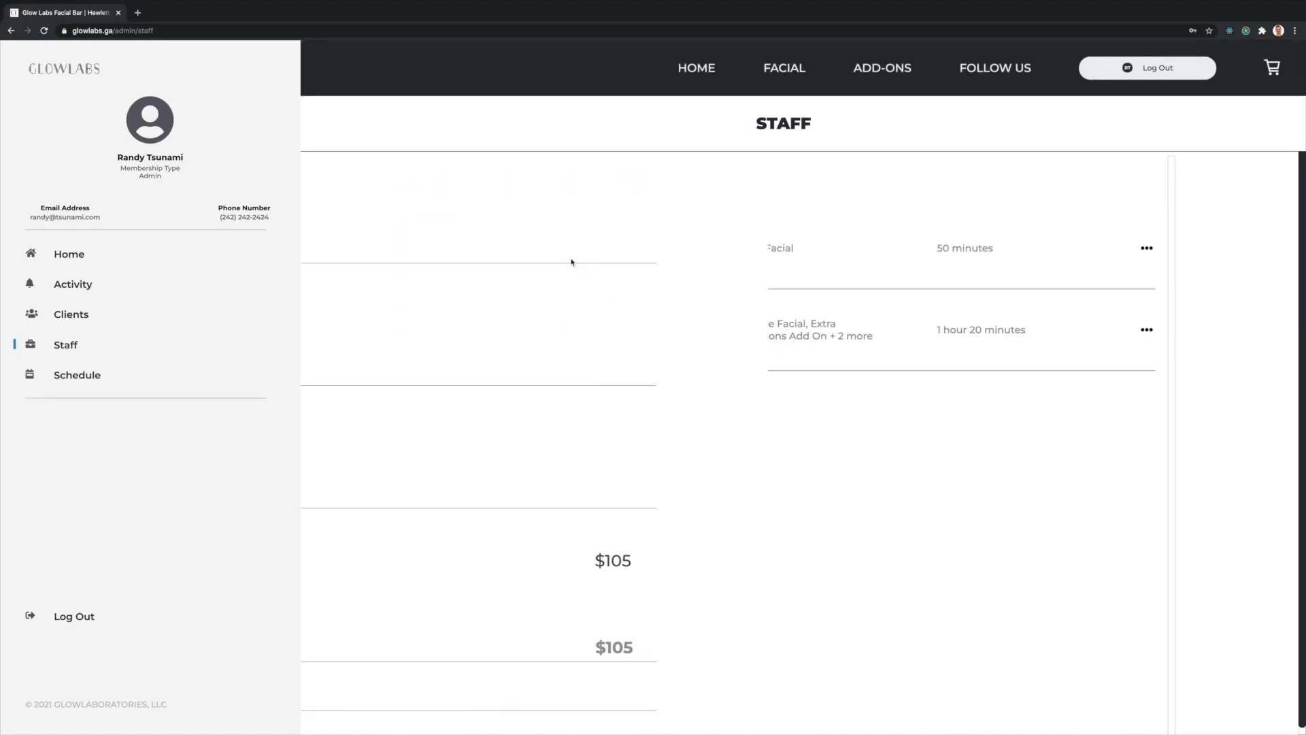
pyautogui.click(601, 338)
pyautogui.scroll(-5, 619, 449)
pyautogui.click(773, 574)
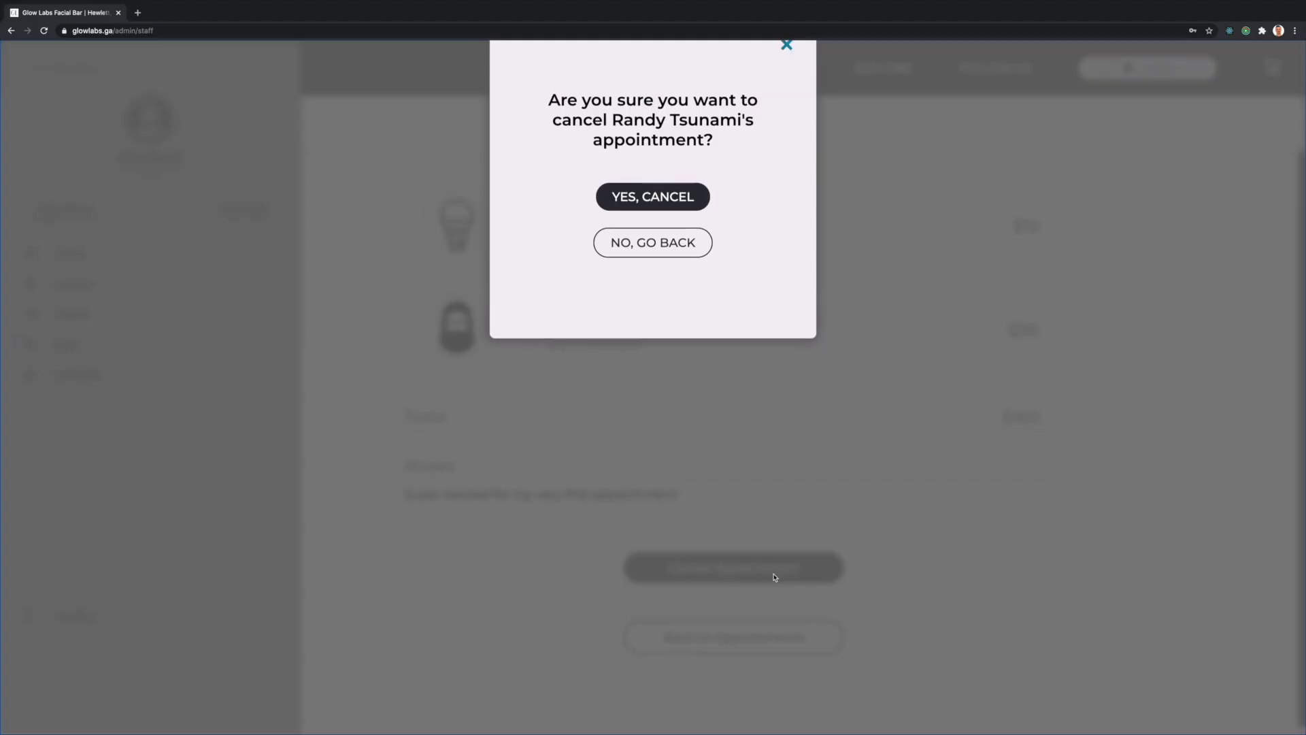
pyautogui.click(678, 411)
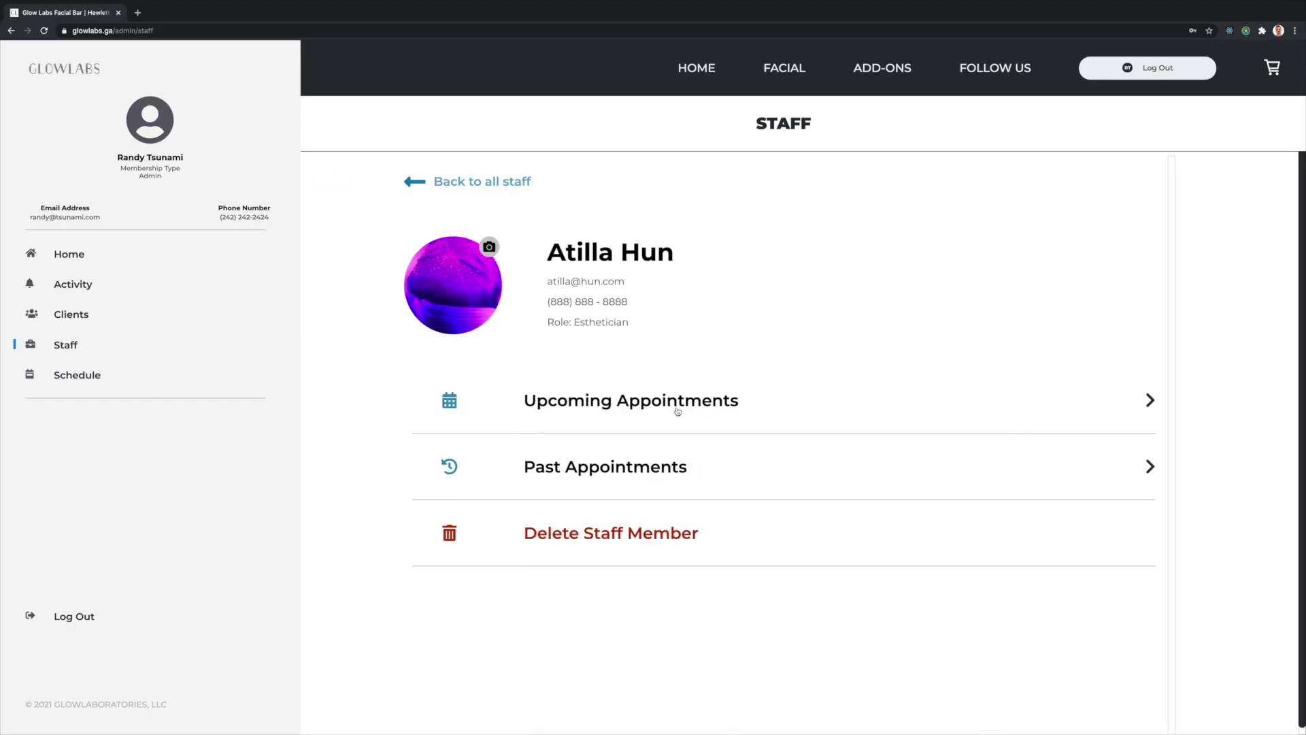
# - Back out of deleting the staff member and begin adding a new staff member
pyautogui.click(635, 538)
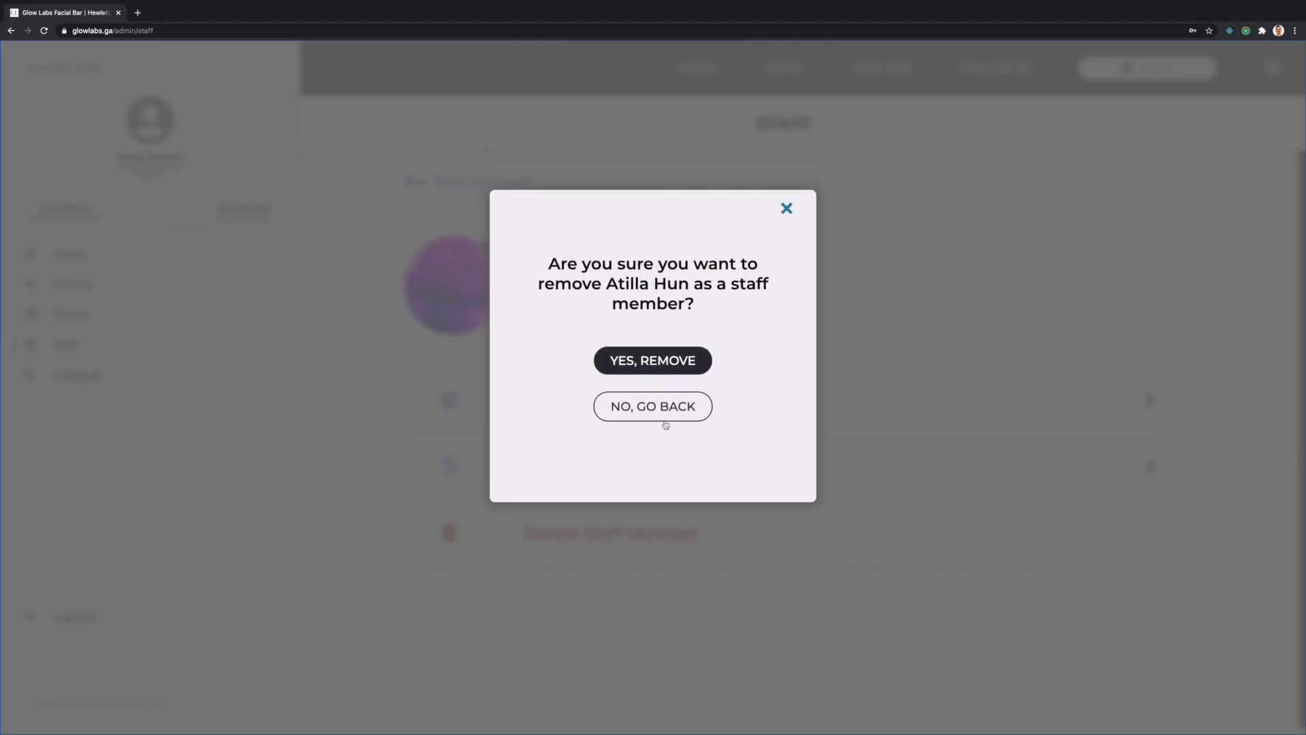
pyautogui.click(672, 410)
pyautogui.click(483, 183)
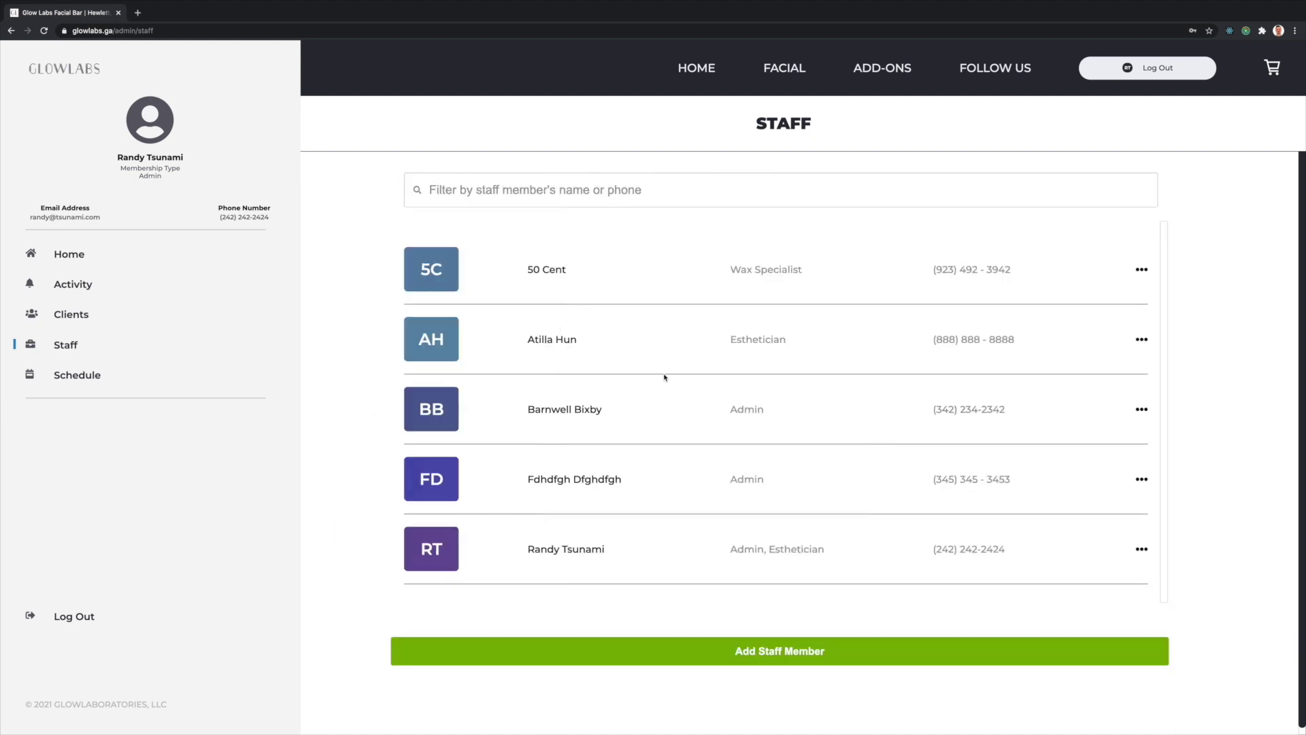
pyautogui.click(764, 653)
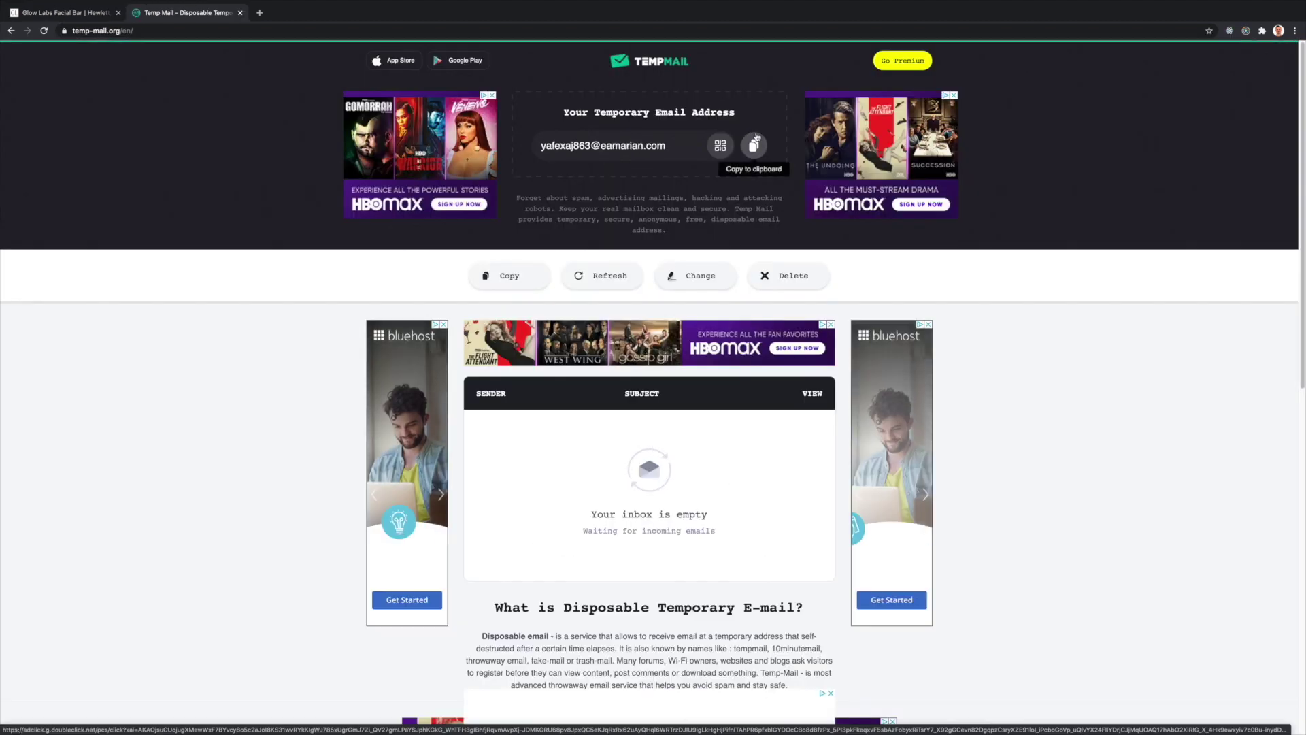
# - Register a test staff member with the Temp Mail address and Admin and Esthetician roles
pyautogui.click(755, 146)
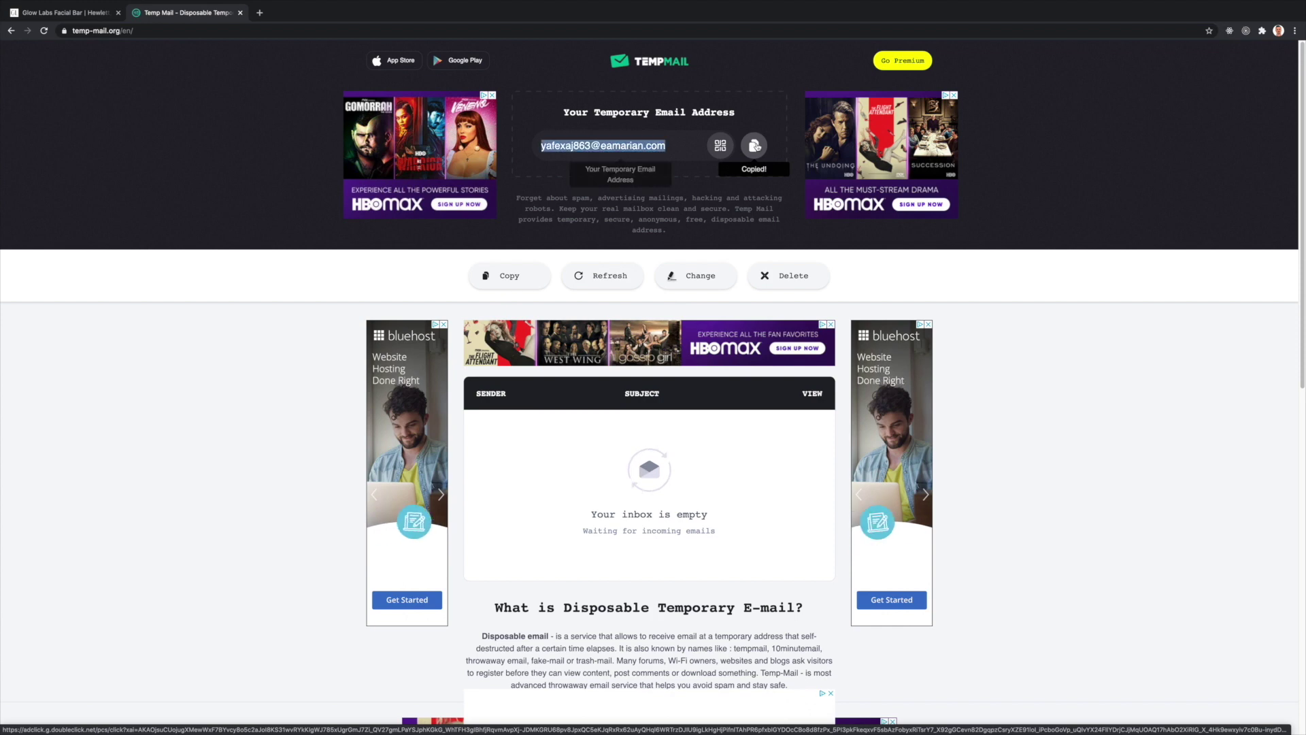
pyautogui.click(82, 20)
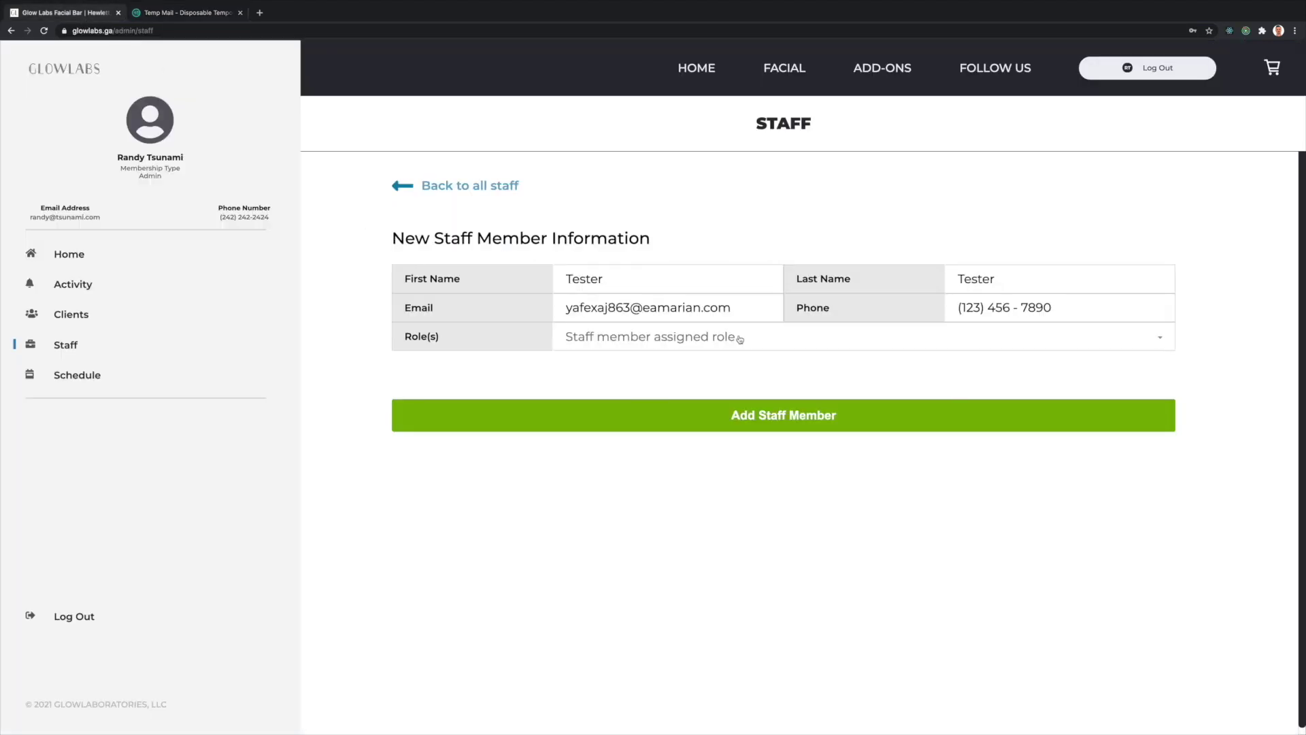
pyautogui.click(738, 338)
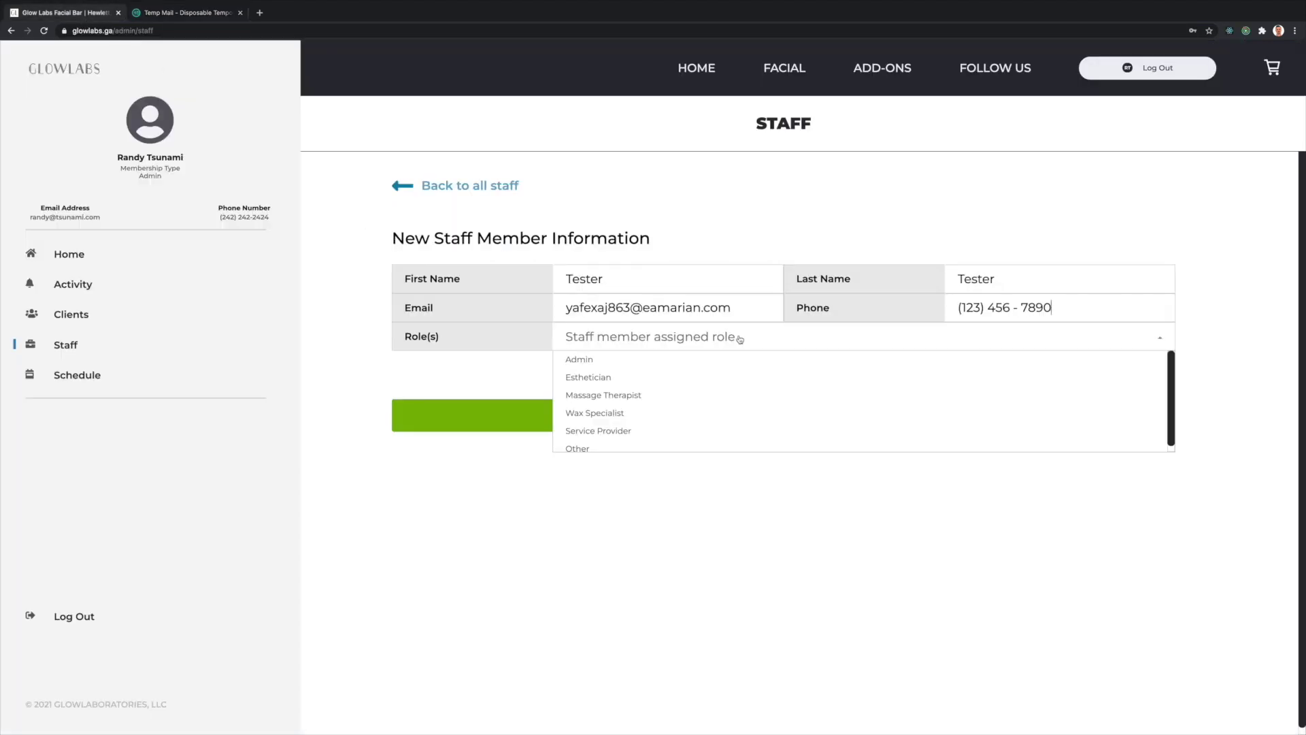
pyautogui.click(734, 358)
pyautogui.click(699, 386)
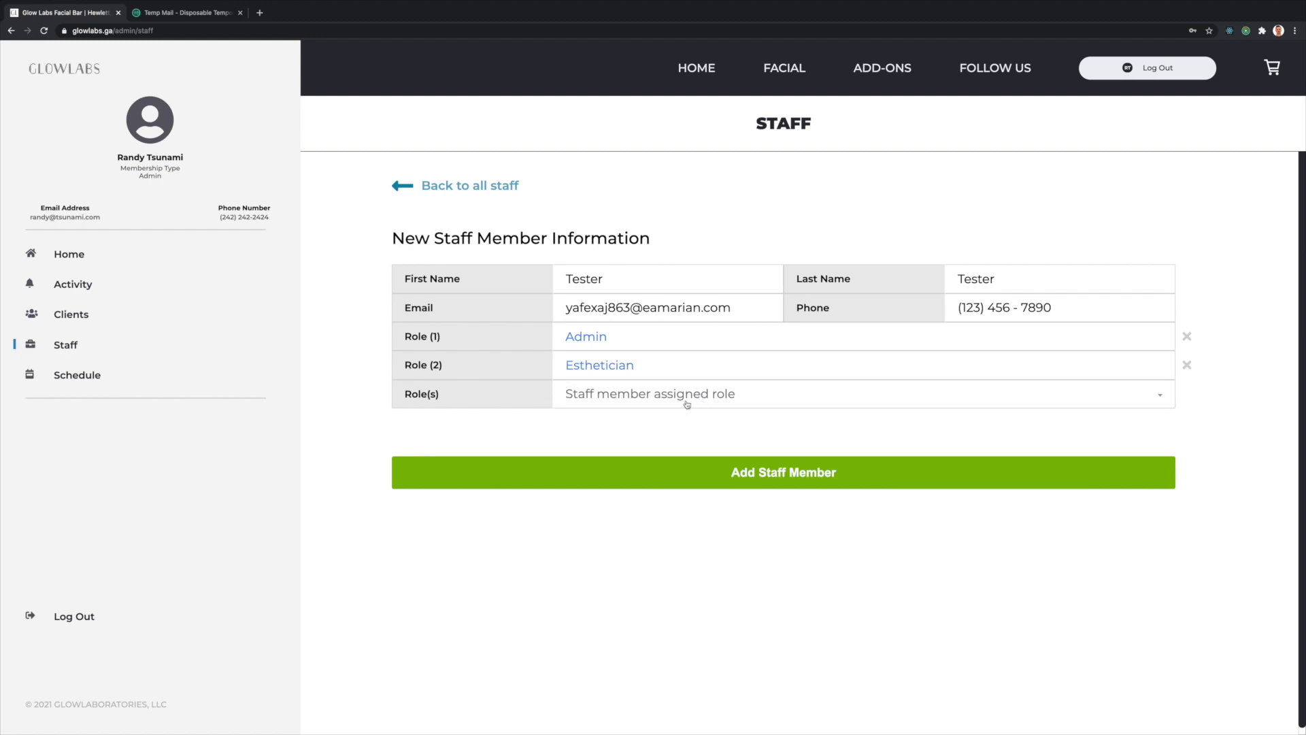
pyautogui.click(791, 472)
pyautogui.scroll(-2, 715, 467)
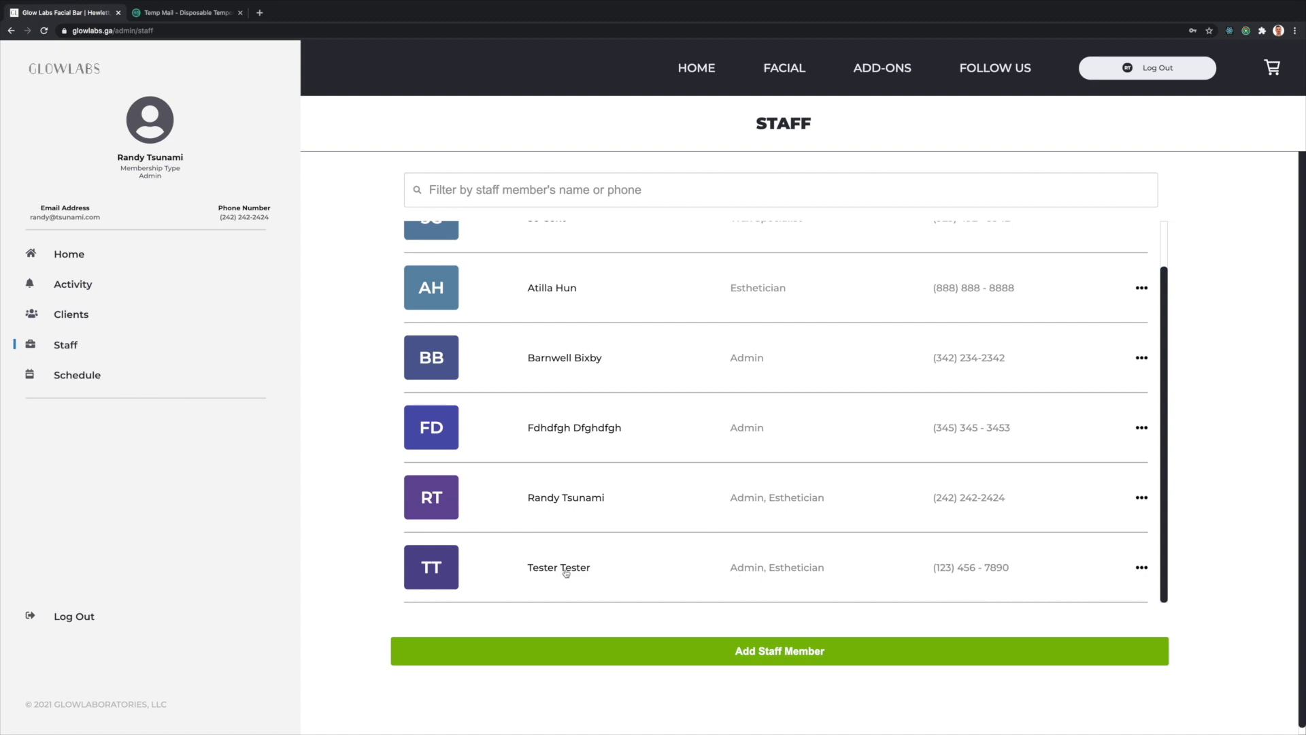
pyautogui.click(566, 570)
# - Upload the cat photo as the new Tester staff member's profile picture
pyautogui.click(490, 247)
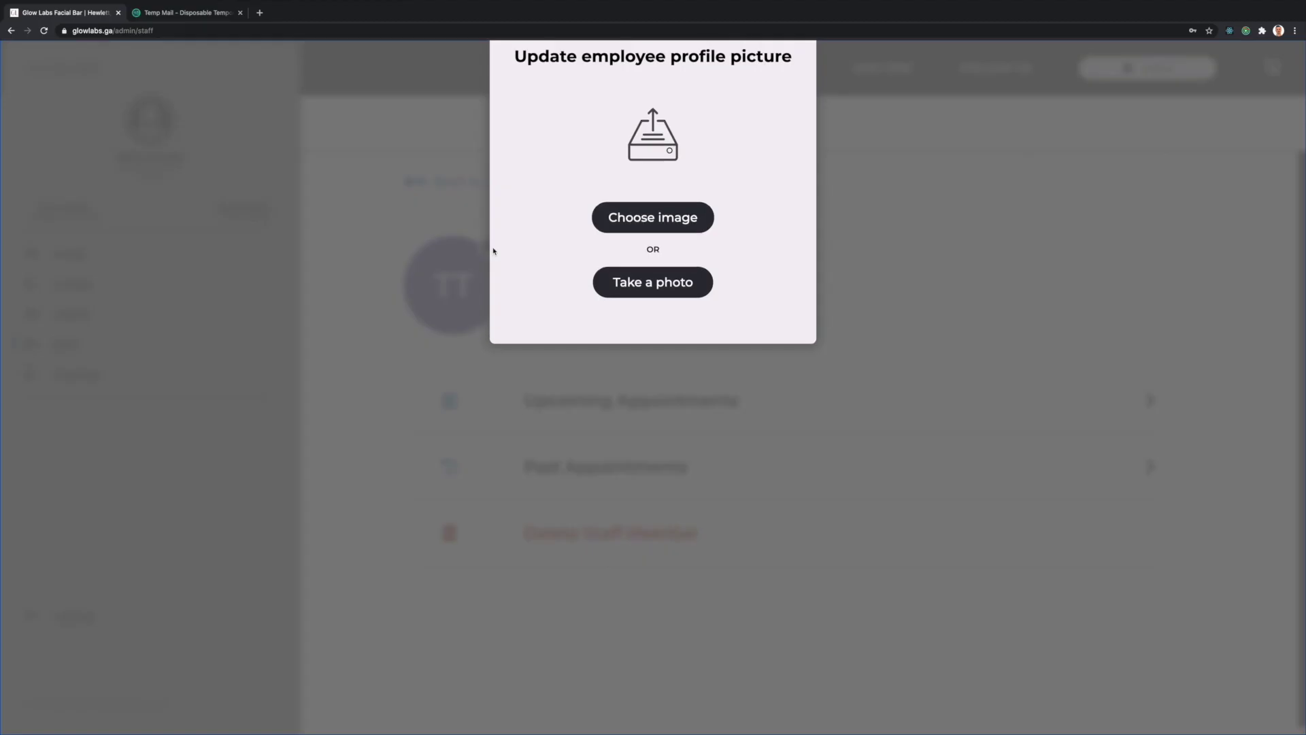
pyautogui.click(665, 442)
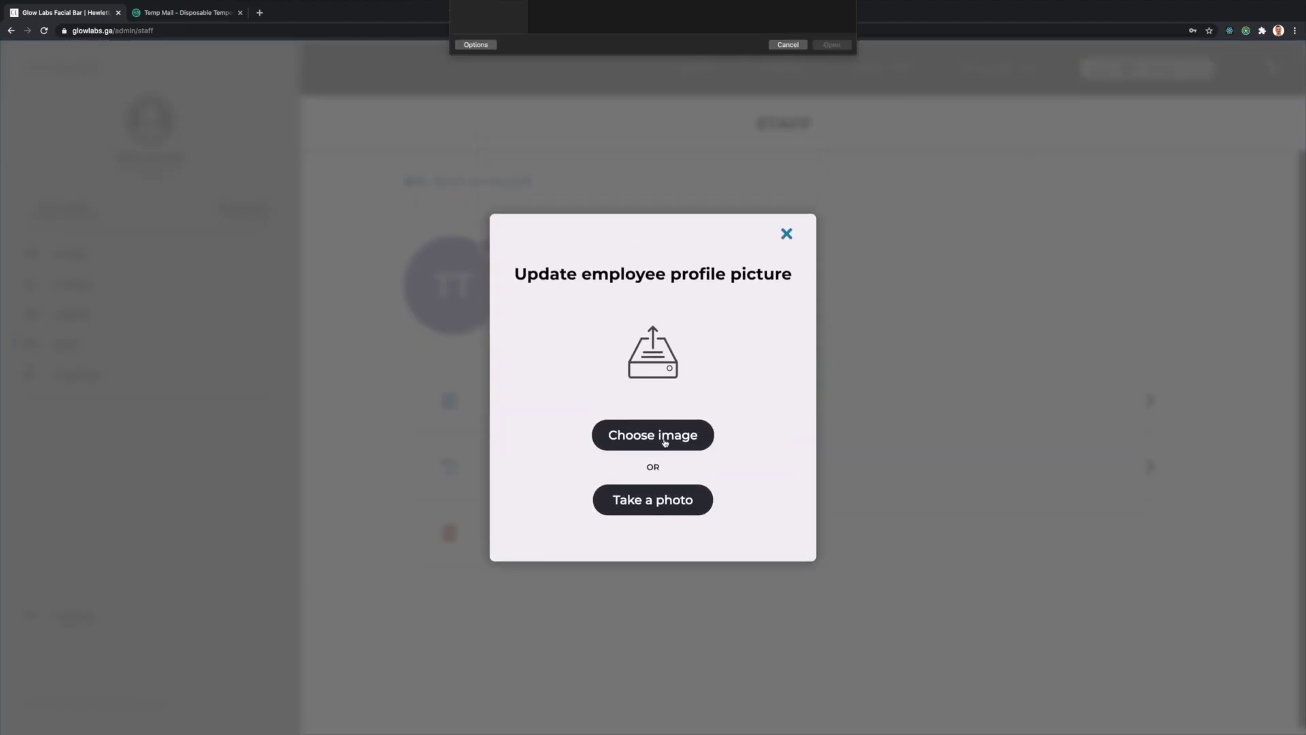
pyautogui.press('Return')
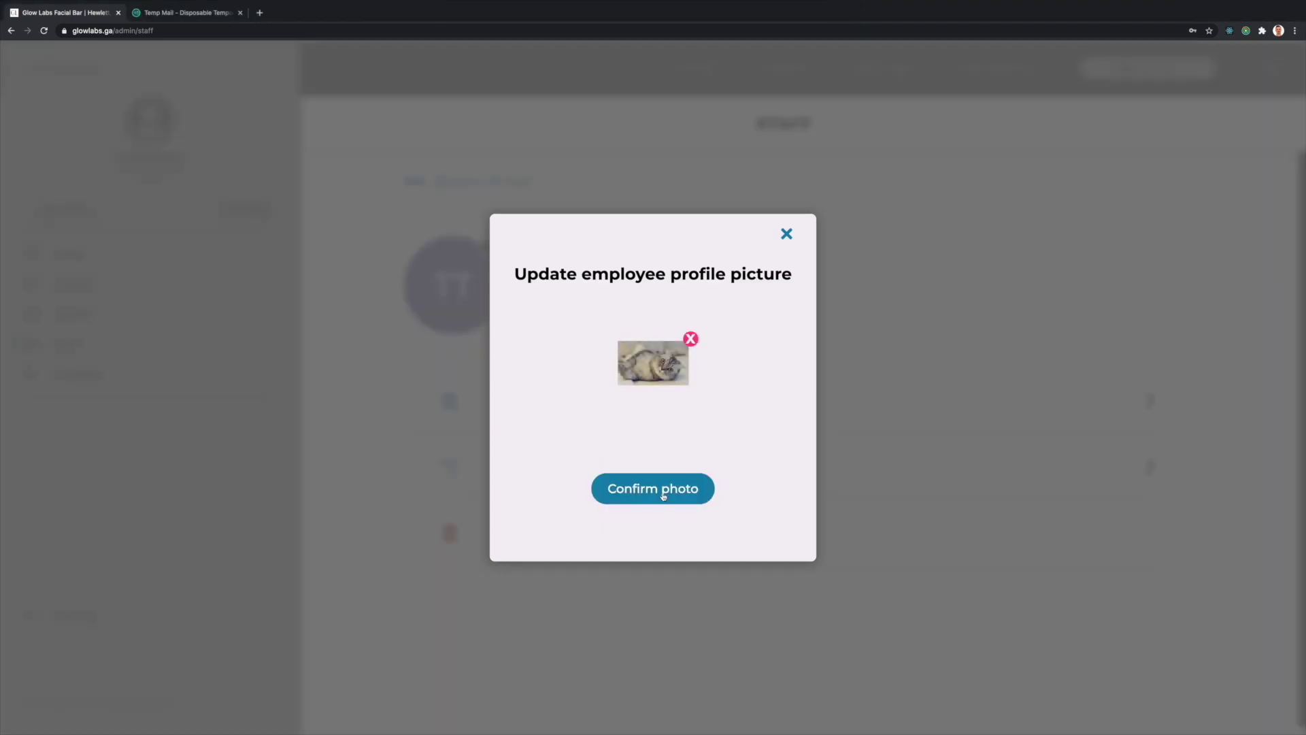
pyautogui.click(663, 495)
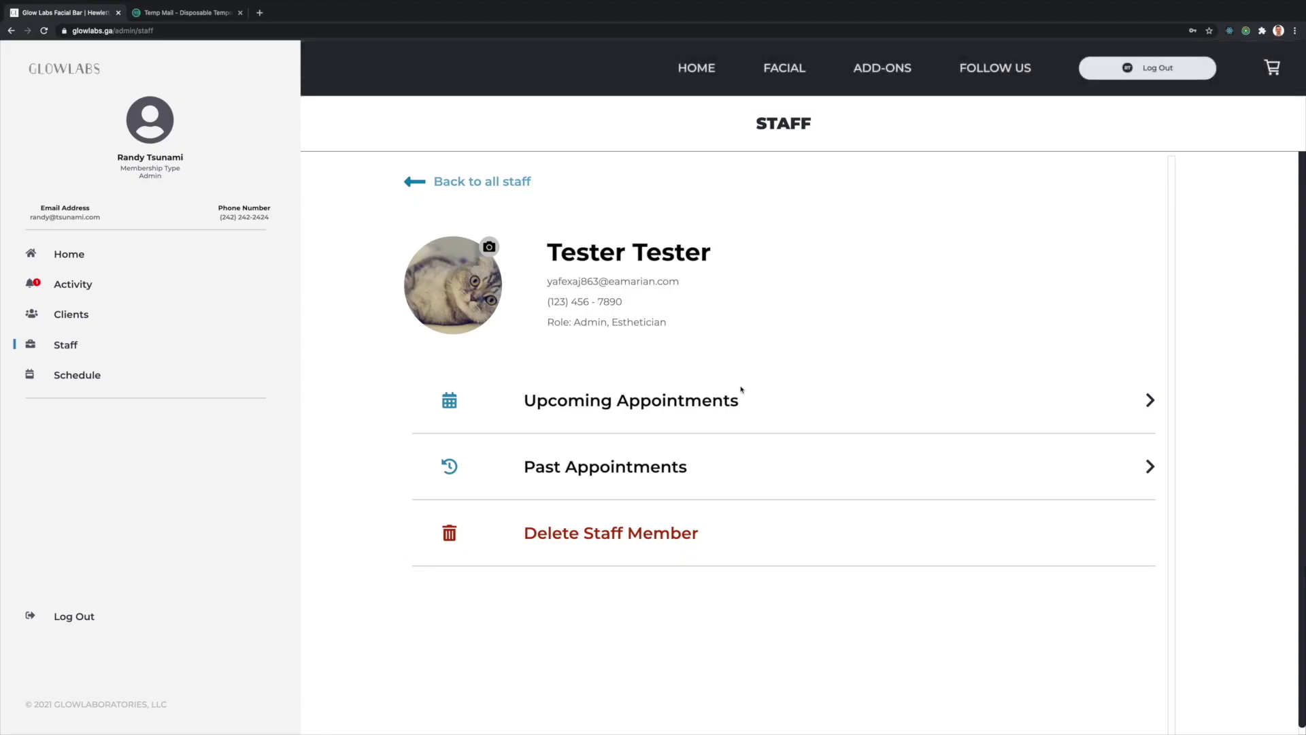
# - Open the Glow Labs Temporary Password email, view the admin Activity feed, and copy the disposable address
pyautogui.hotkey('ctrl', 'Tab')
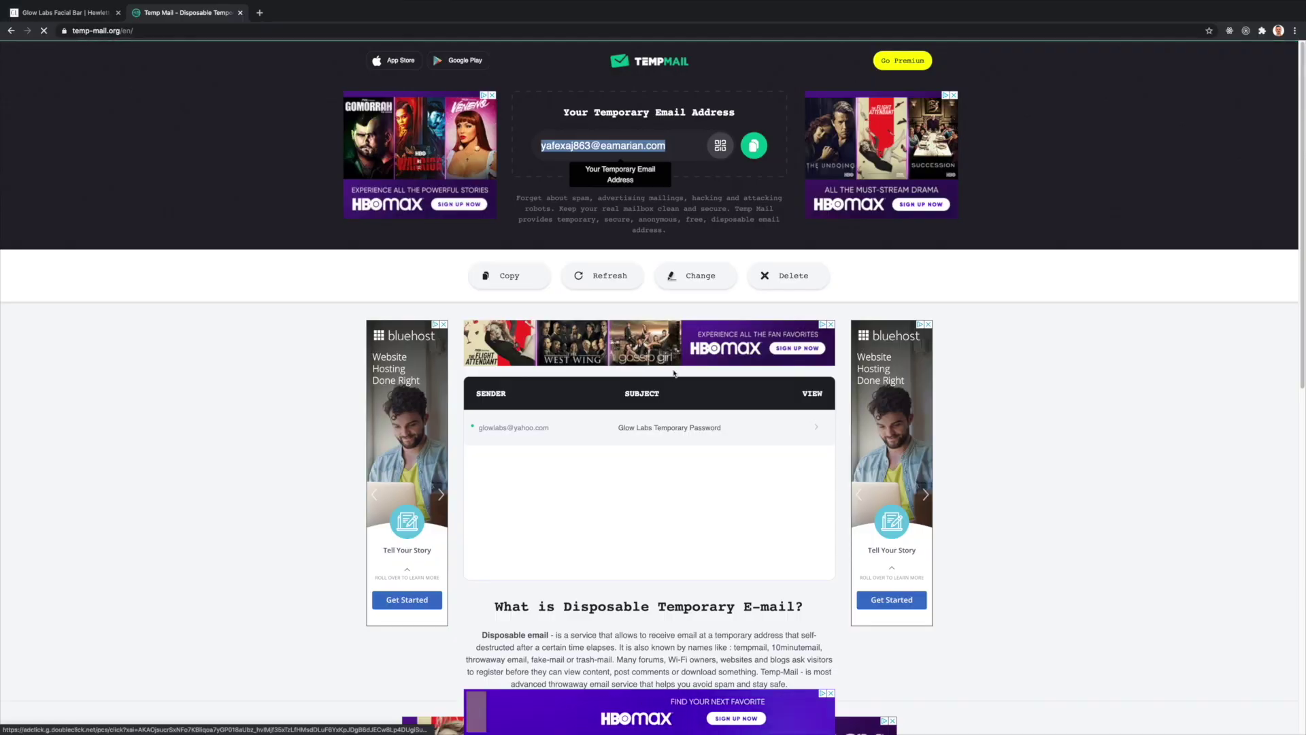
pyautogui.click(678, 429)
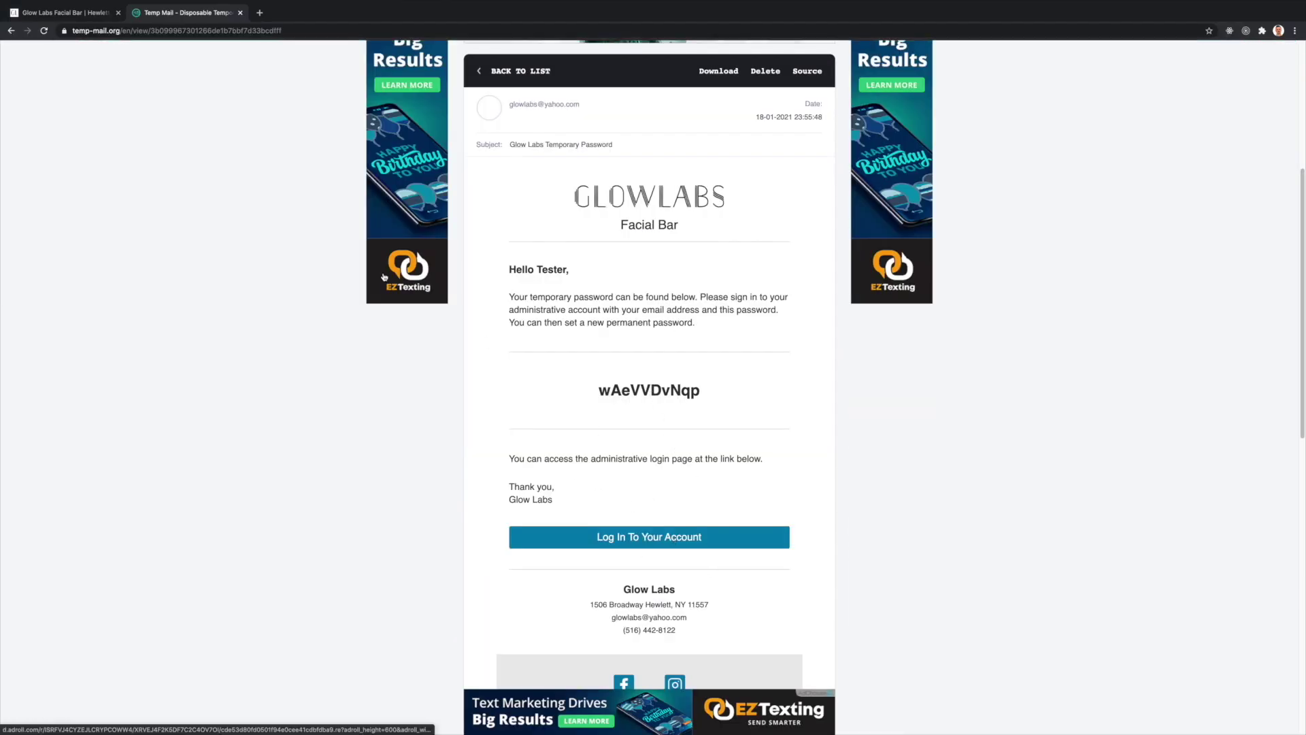
pyautogui.hotkey('ctrl', 'shift', 'Tab')
pyautogui.click(72, 286)
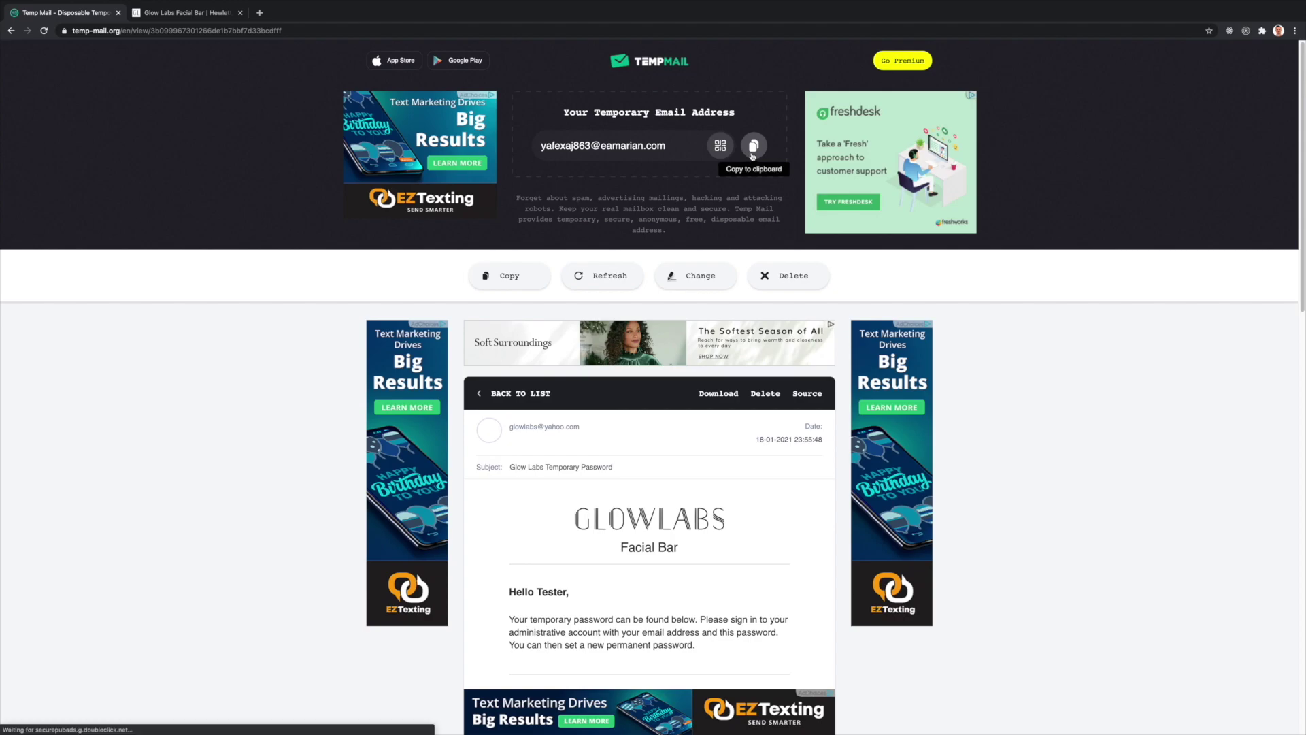
pyautogui.click(753, 154)
# - Log in to Admin Login with the disposable address and the emailed temporary password
pyautogui.hotkey('ctrl', 'Tab')
pyautogui.hotkey('ctrl', 'v')
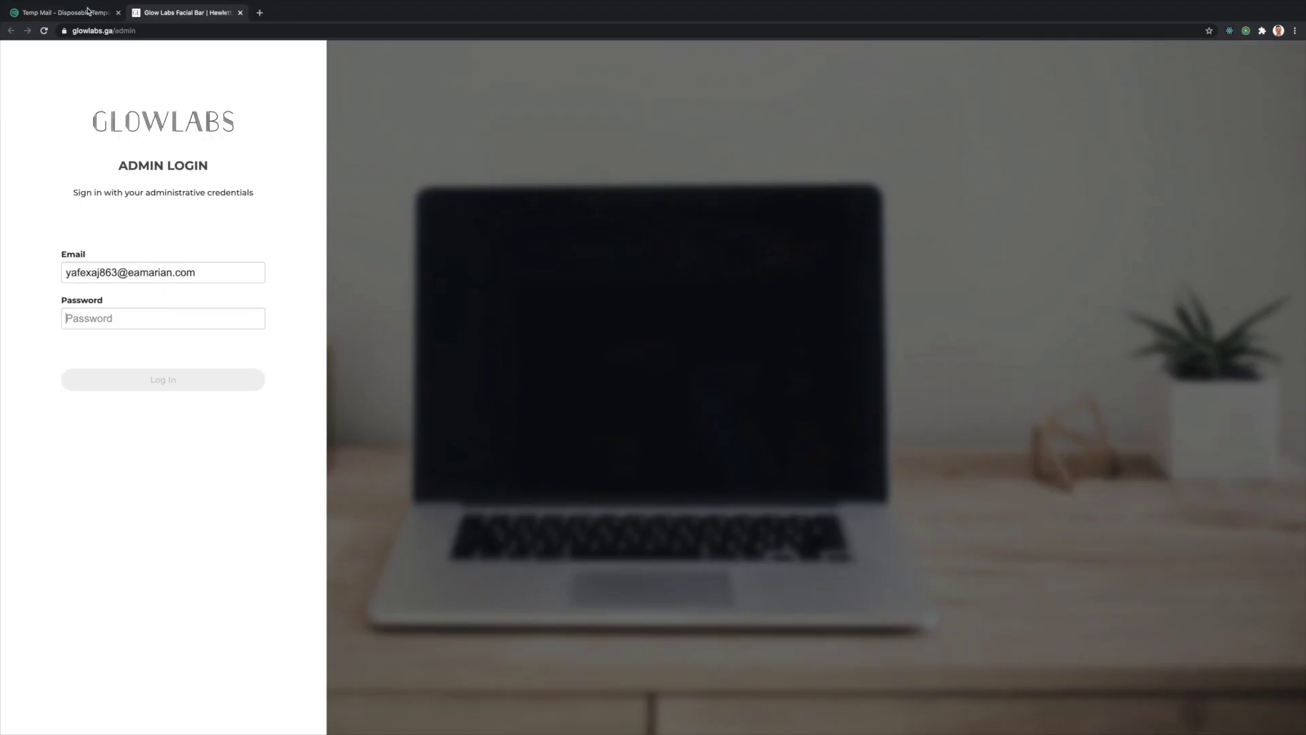
pyautogui.click(88, 9)
pyautogui.doubleClick(652, 379)
pyautogui.hotkey('ctrl', 'c')
pyautogui.hotkey('ctrl', 'Tab')
pyautogui.hotkey('ctrl', 'v')
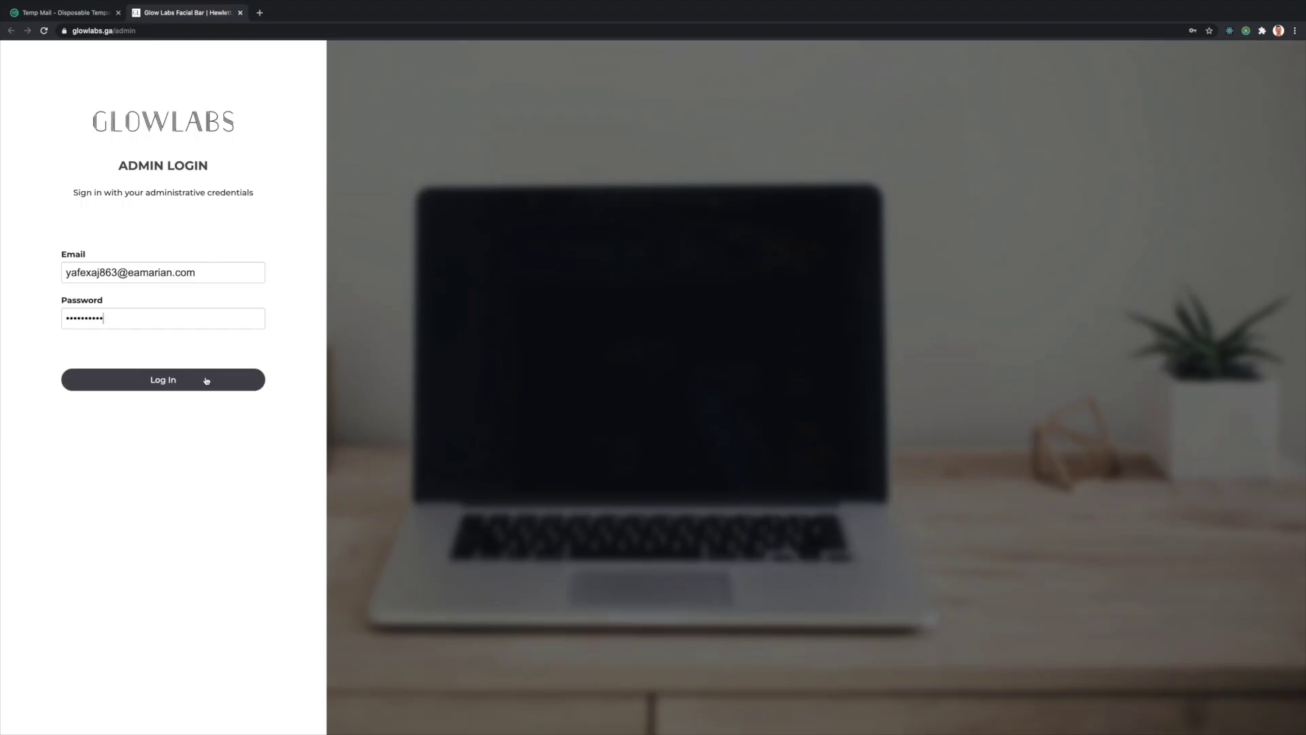
pyautogui.click(206, 380)
# - Set and confirm a new password, then browse Clients, Staff and the weekly Schedule
pyautogui.hotkey('ctrl', 'v')
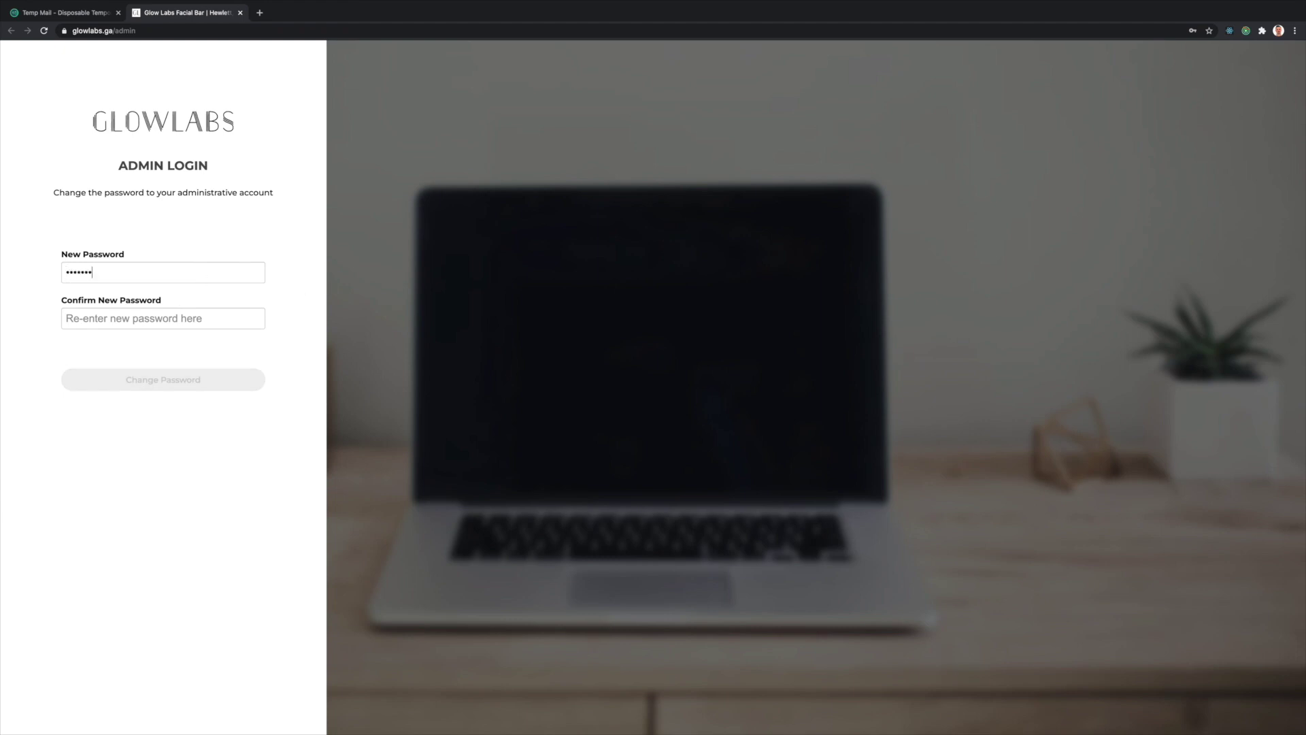
pyautogui.click(136, 319)
pyautogui.hotkey('ctrl', 'v')
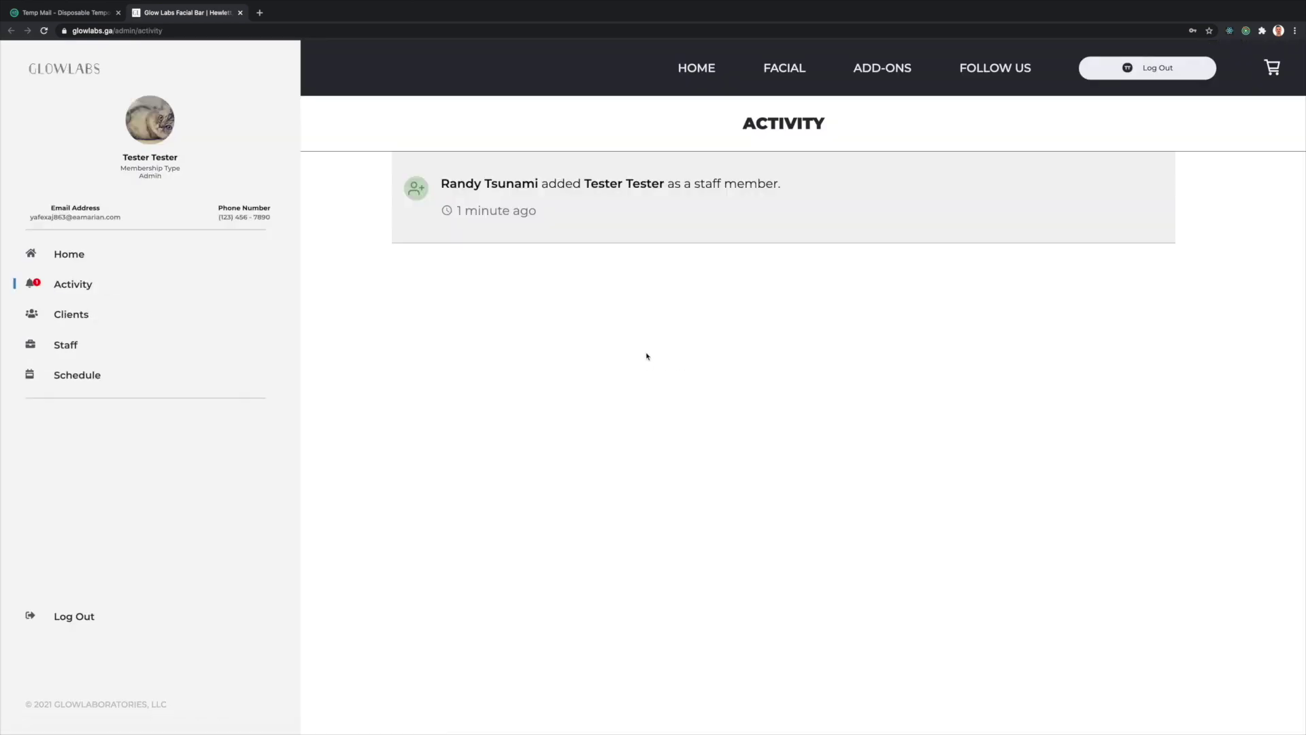
pyautogui.click(71, 313)
pyautogui.click(68, 345)
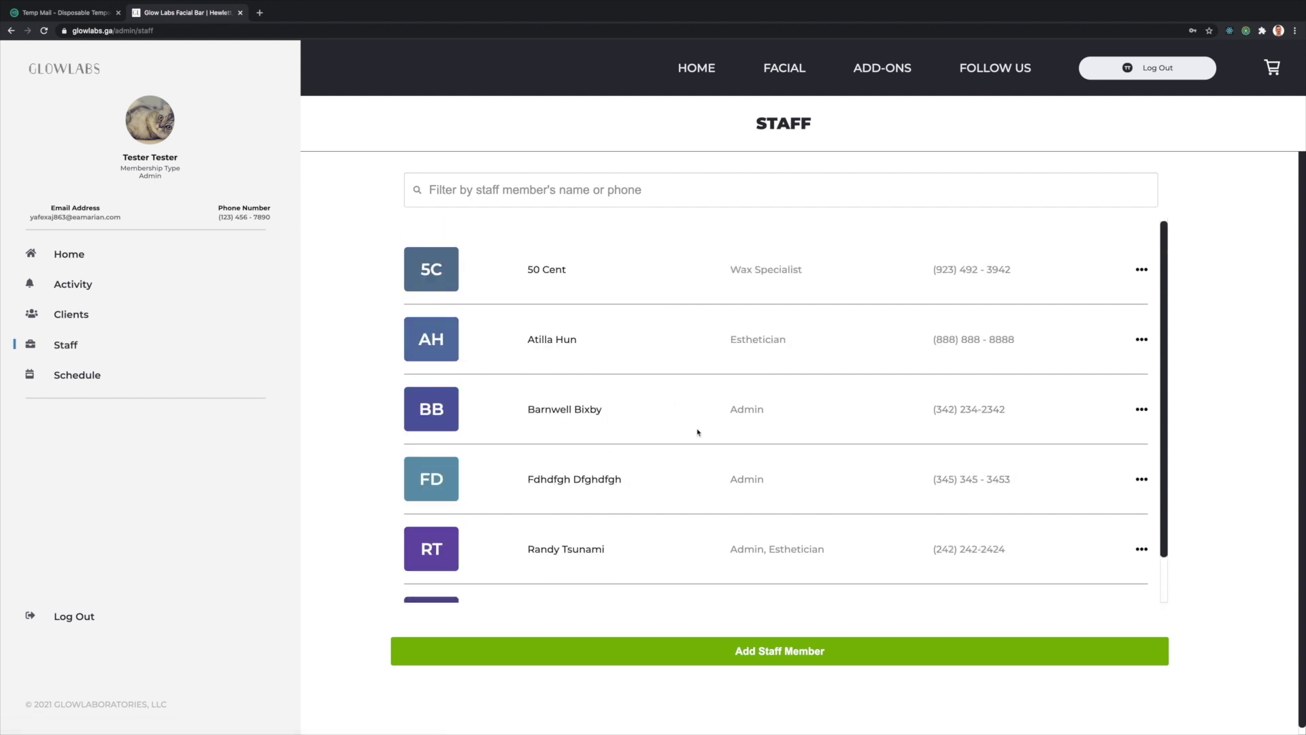
pyautogui.click(77, 376)
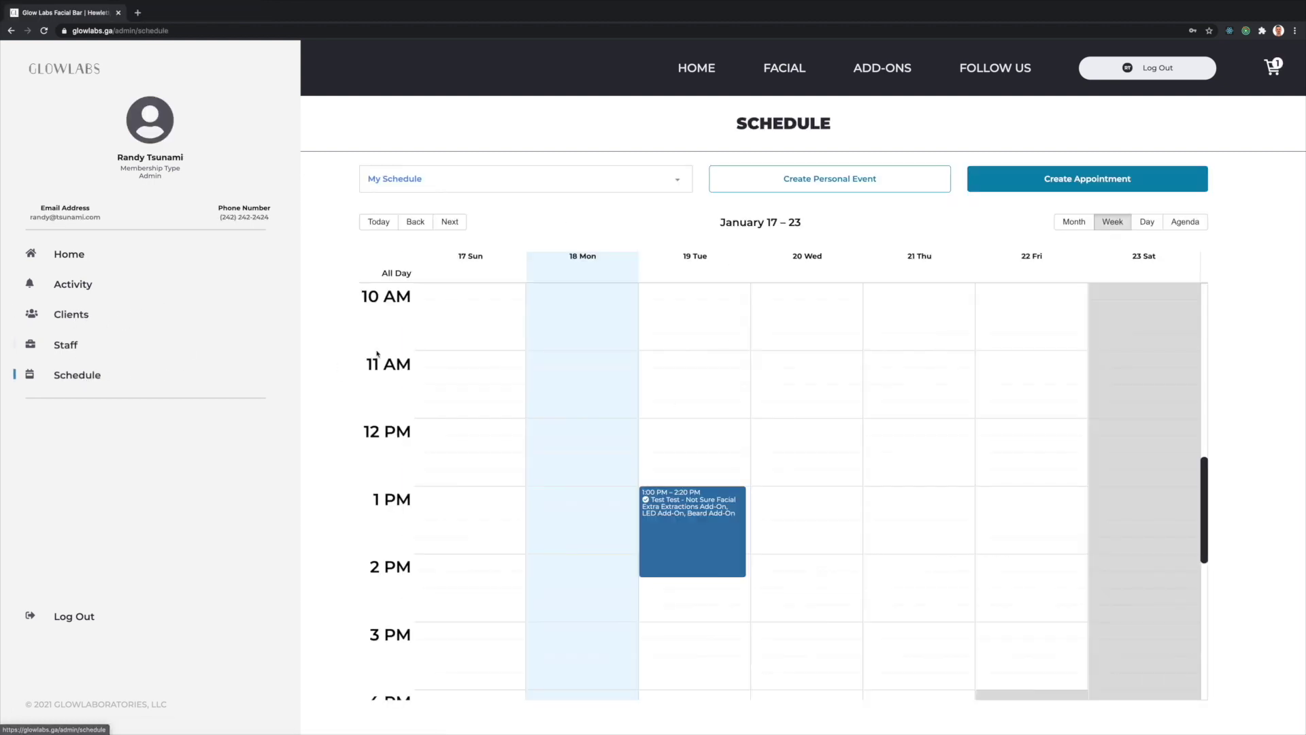
# - Inspect the booked 1 PM appointment's details and return to the week calendar
pyautogui.click(727, 508)
pyautogui.scroll(-10, 719, 479)
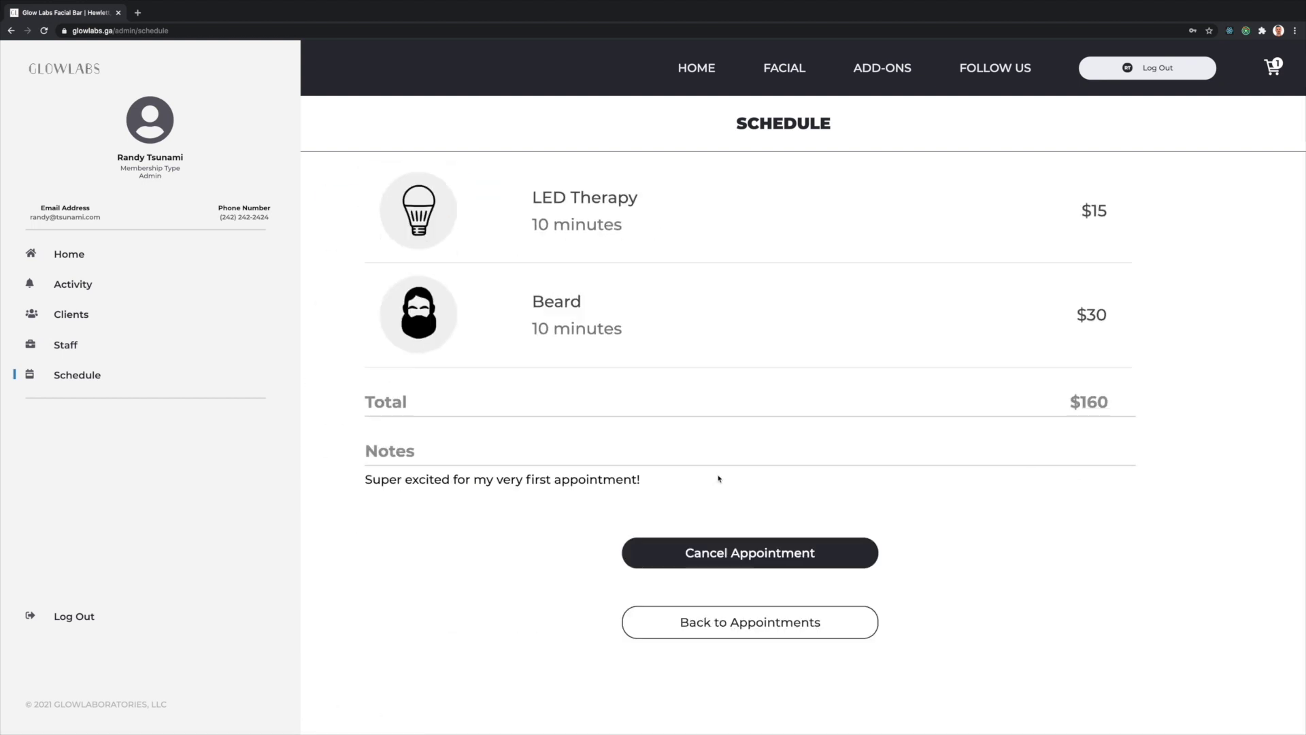
pyautogui.scroll(10, 719, 479)
pyautogui.click(500, 197)
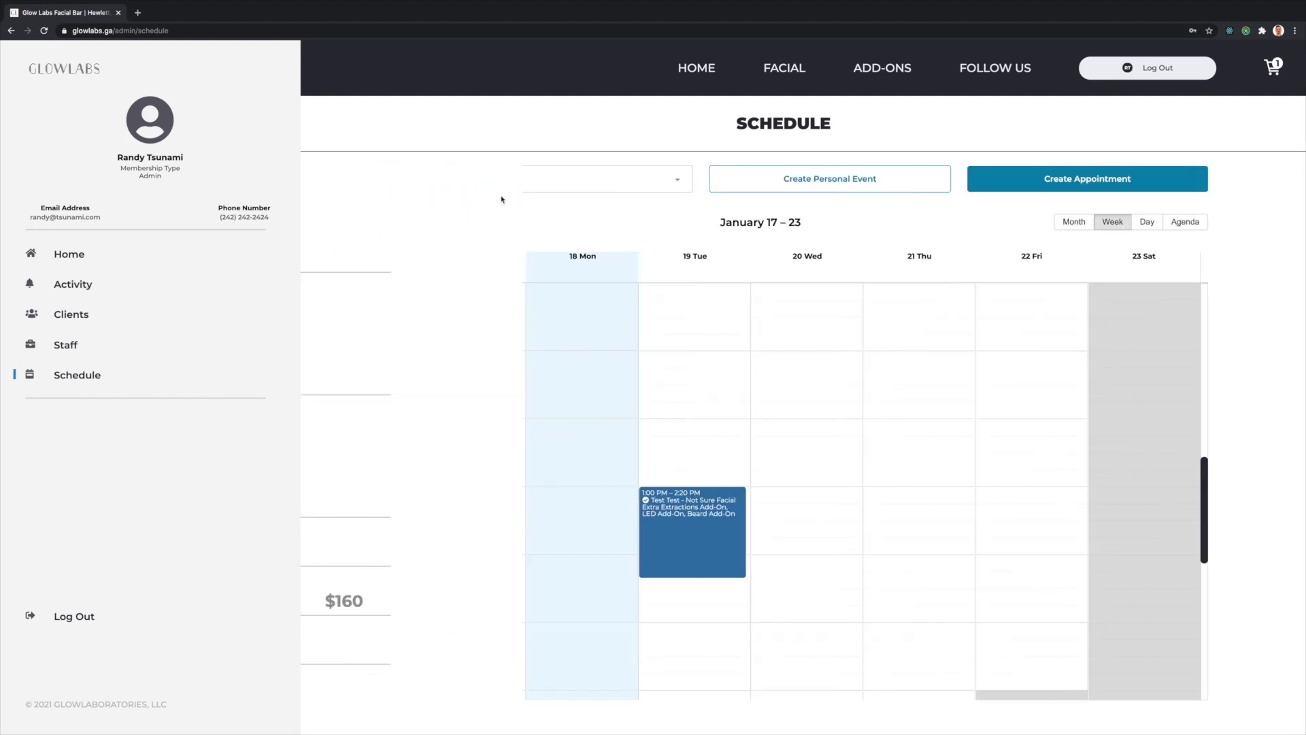
# - Browse other staff and Salt Cave schedules, then select Thursday from 12:15 PM on My Schedule
pyautogui.click(473, 181)
pyautogui.scroll(-1, 479, 265)
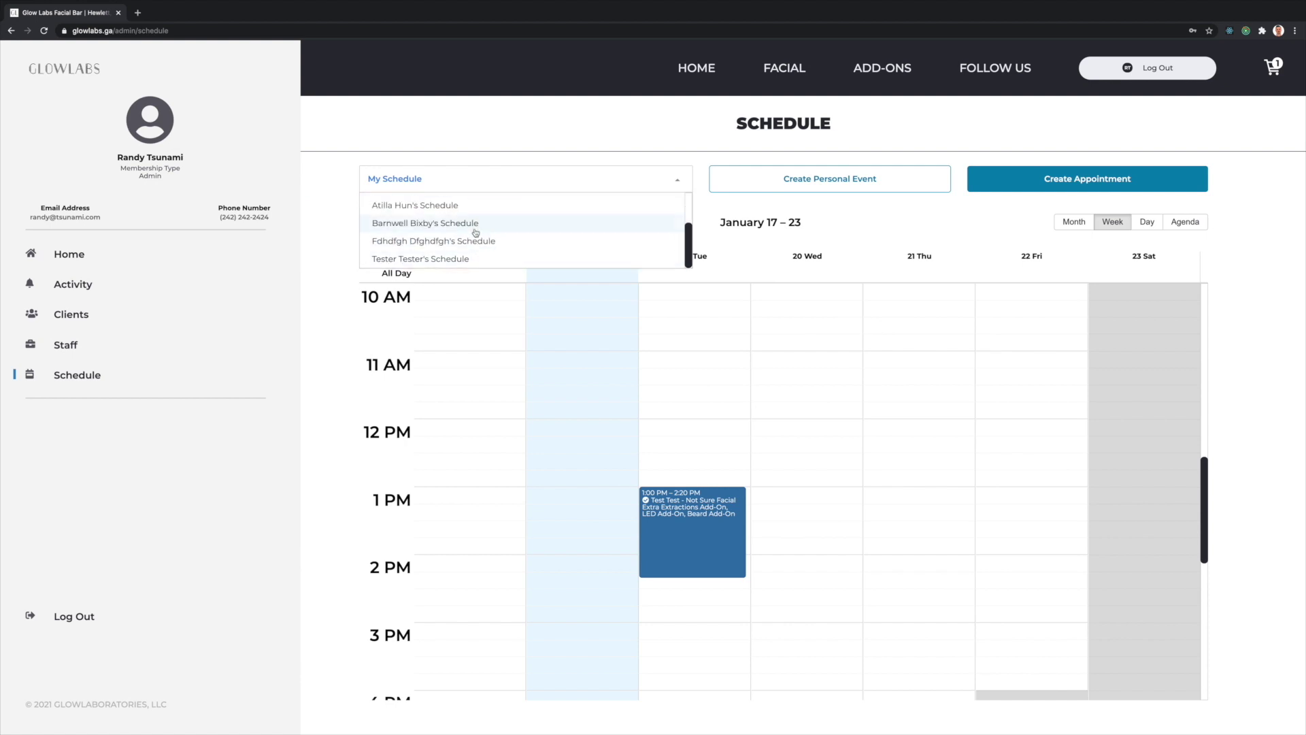
pyautogui.scroll(2, 475, 242)
pyautogui.scroll(-2, 487, 251)
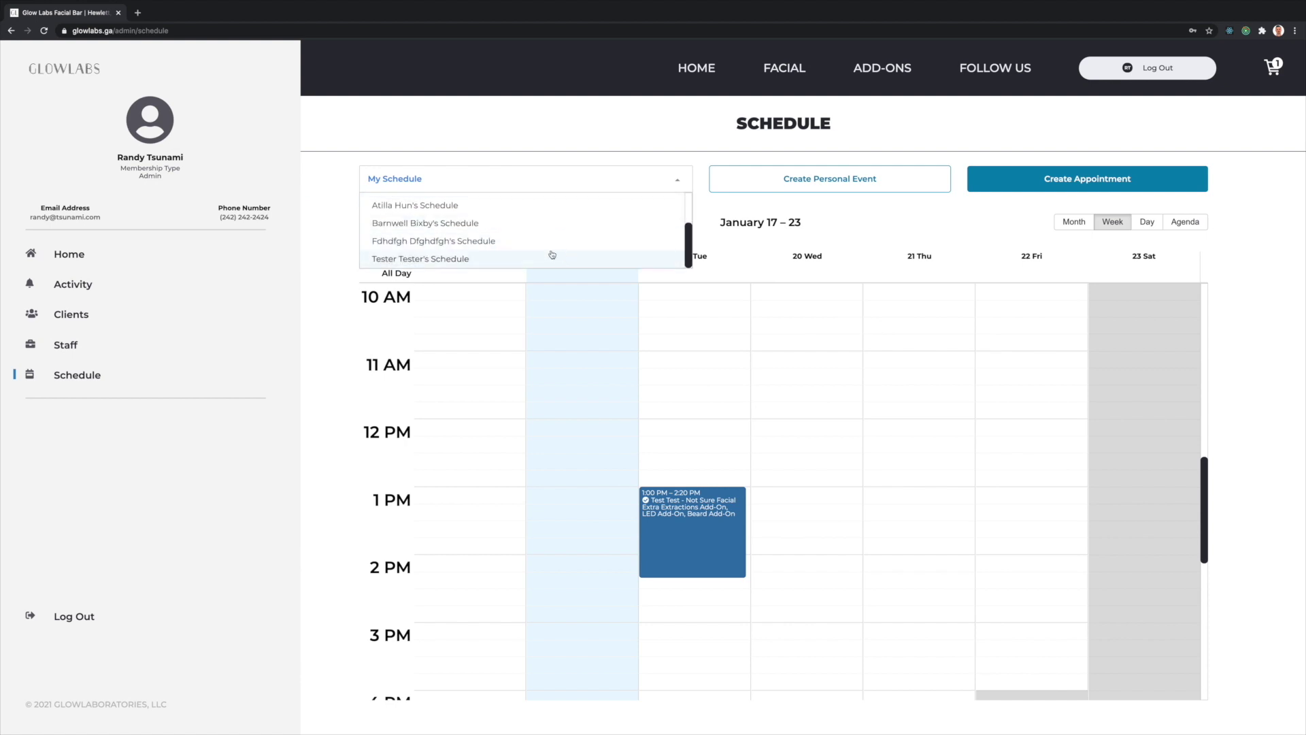
pyautogui.click(505, 258)
pyautogui.click(505, 186)
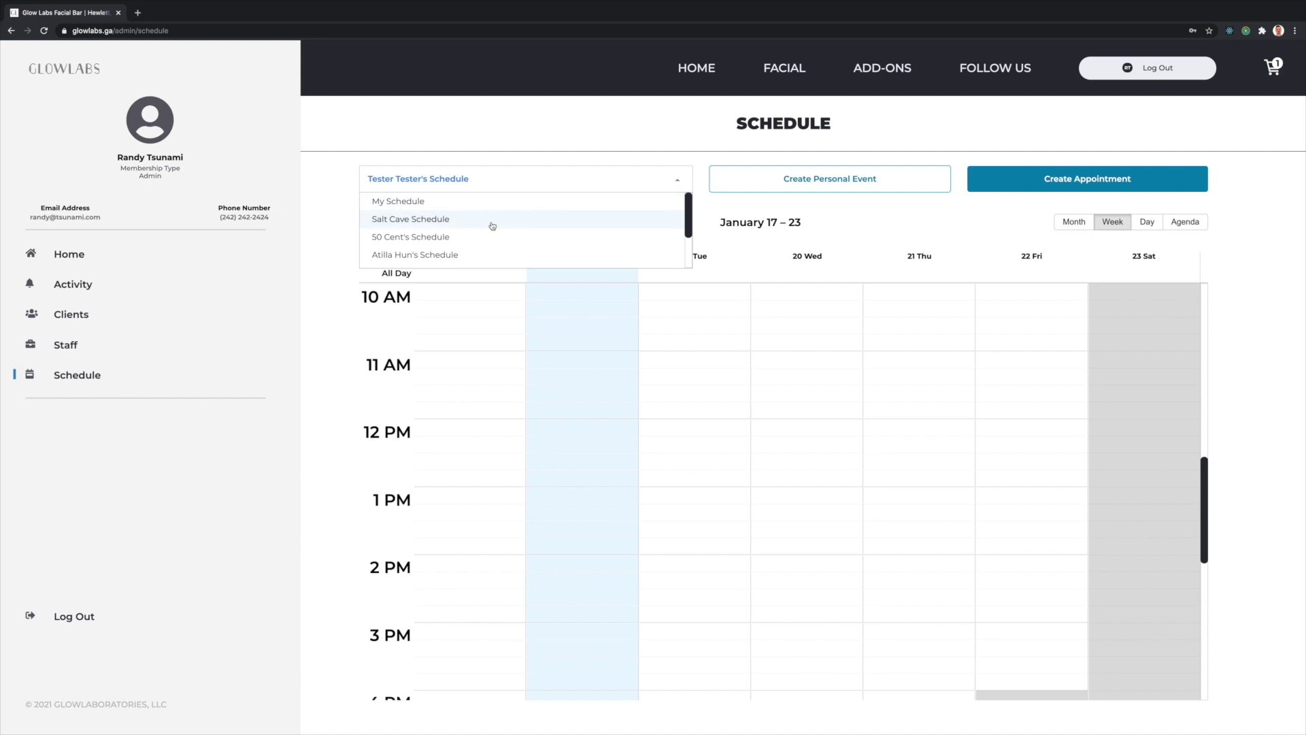
pyautogui.click(492, 225)
pyautogui.click(496, 189)
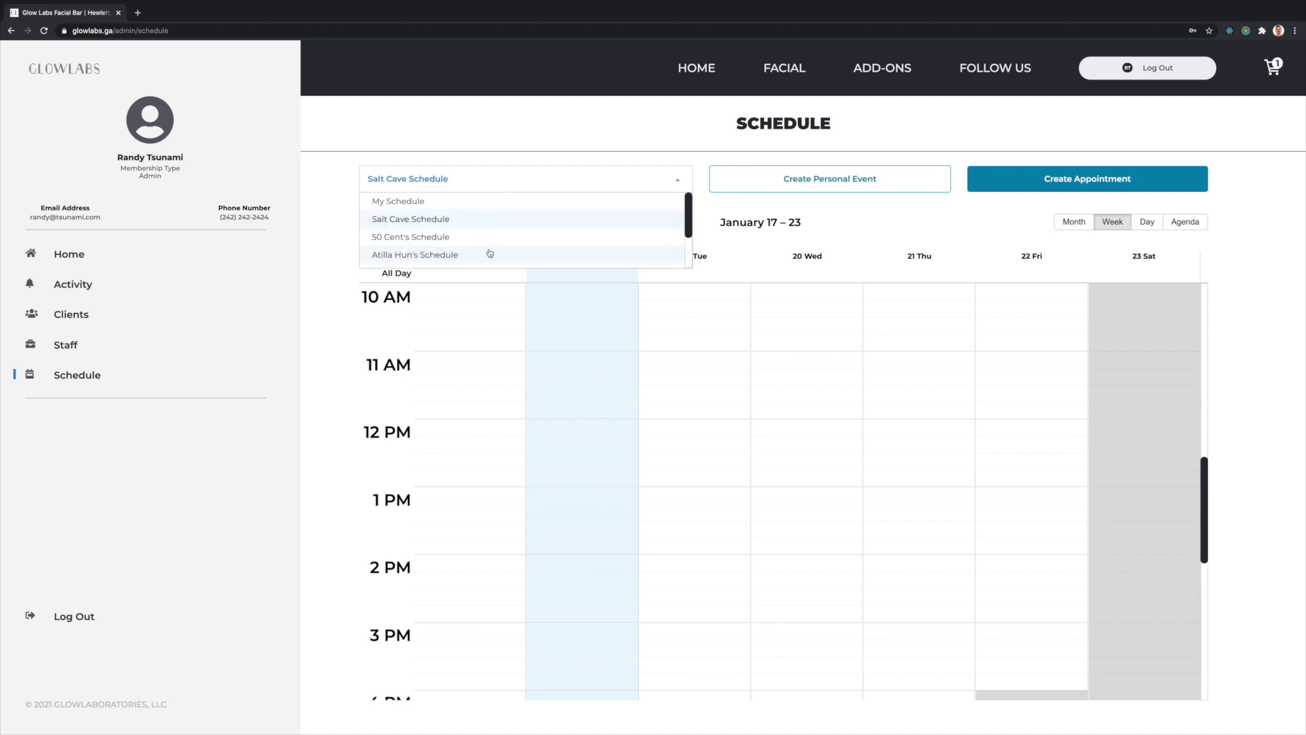
pyautogui.click(487, 202)
pyautogui.moveTo(901, 429); pyautogui.dragTo(912, 504)
# - Save a personal event titled 'Lunch' for 21 January, 12:15–1:30 PM, then view the Activity feed
pyautogui.click(1011, 191)
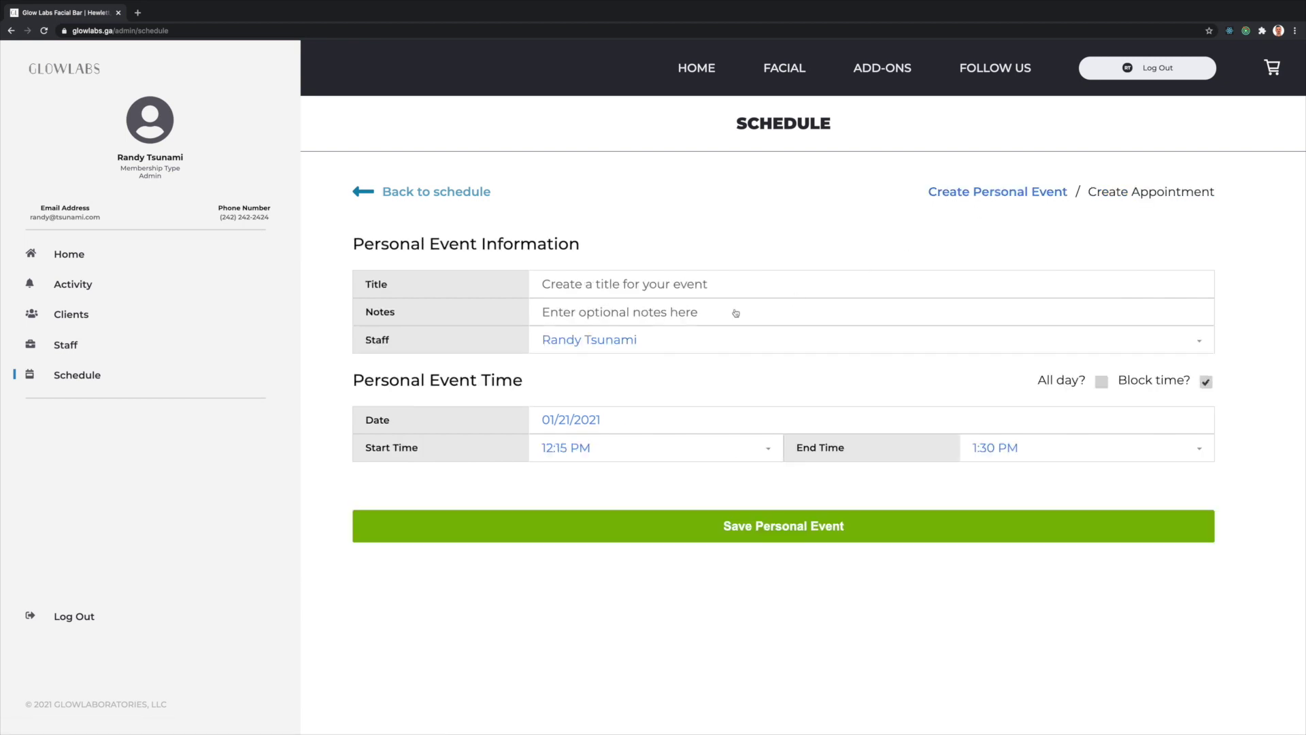
pyautogui.click(705, 294)
pyautogui.write('Lunch')
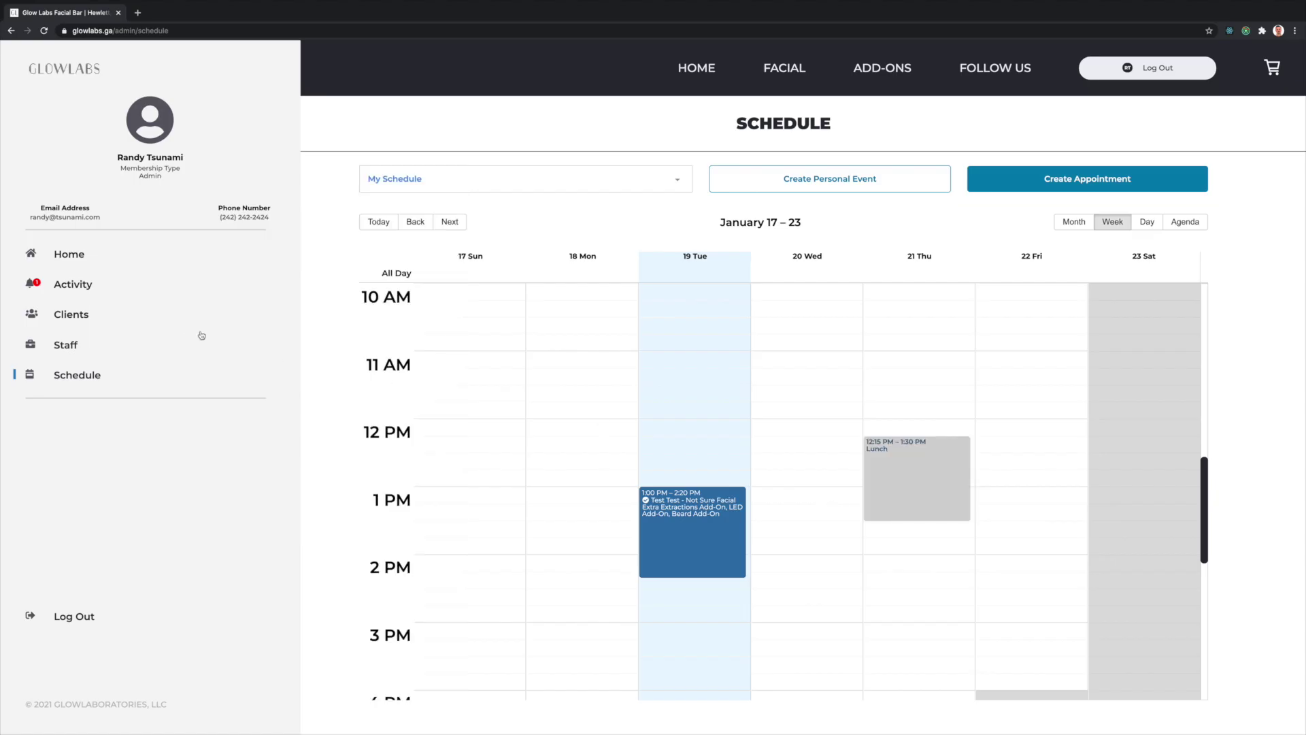
pyautogui.click(75, 284)
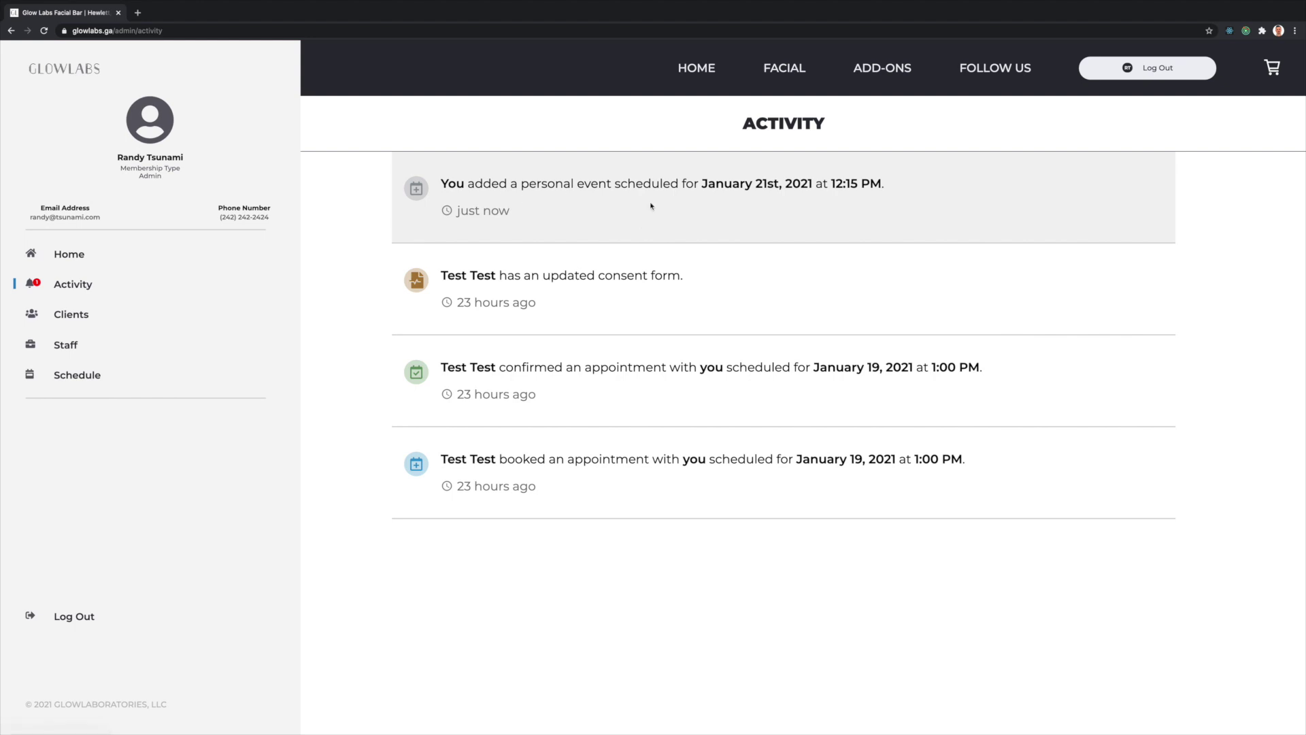
# - Make the Lunch event on the schedule all-day and check the update in Activity
pyautogui.click(88, 385)
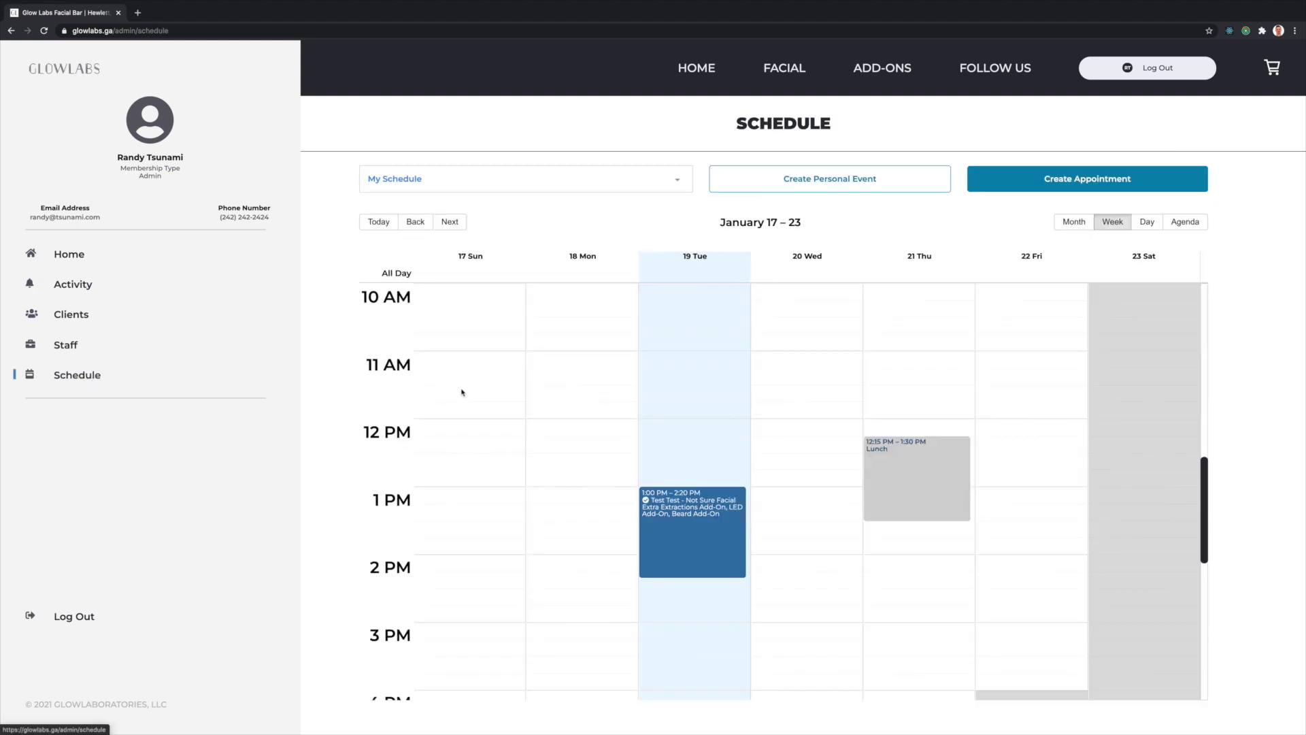
pyautogui.click(935, 475)
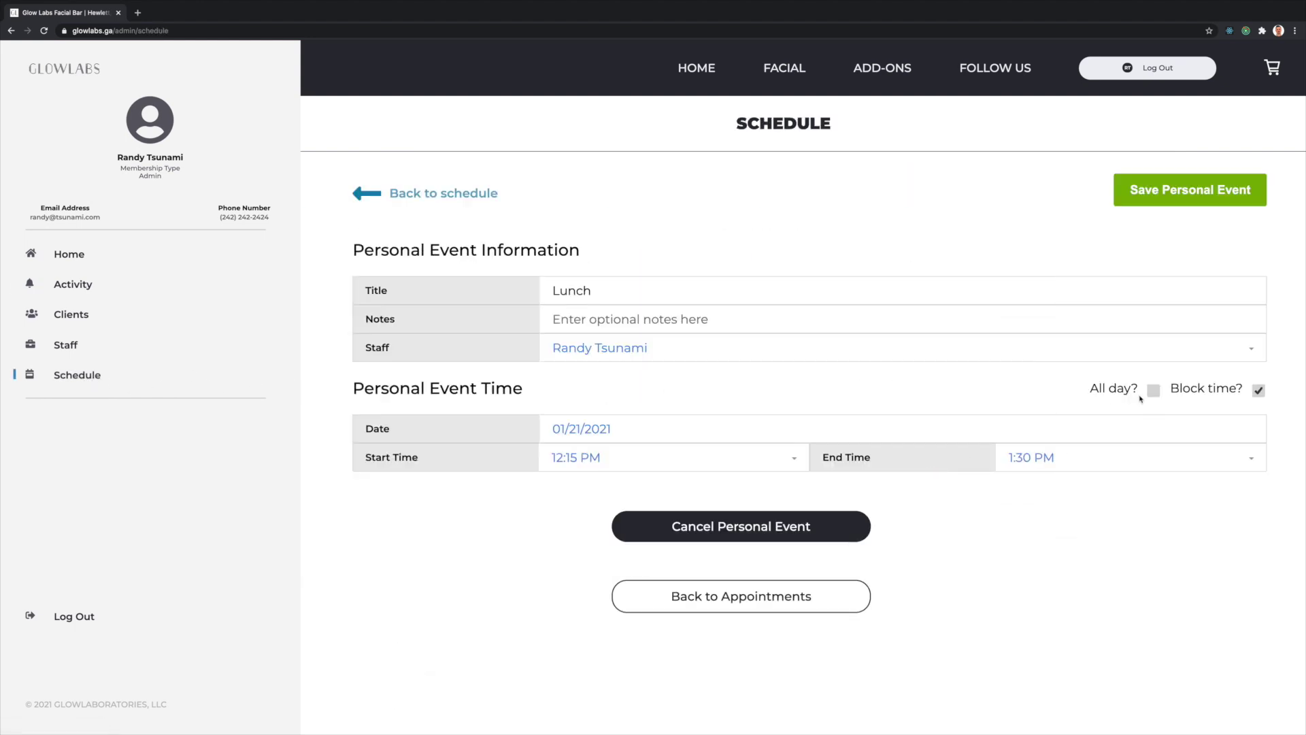
pyautogui.click(1155, 392)
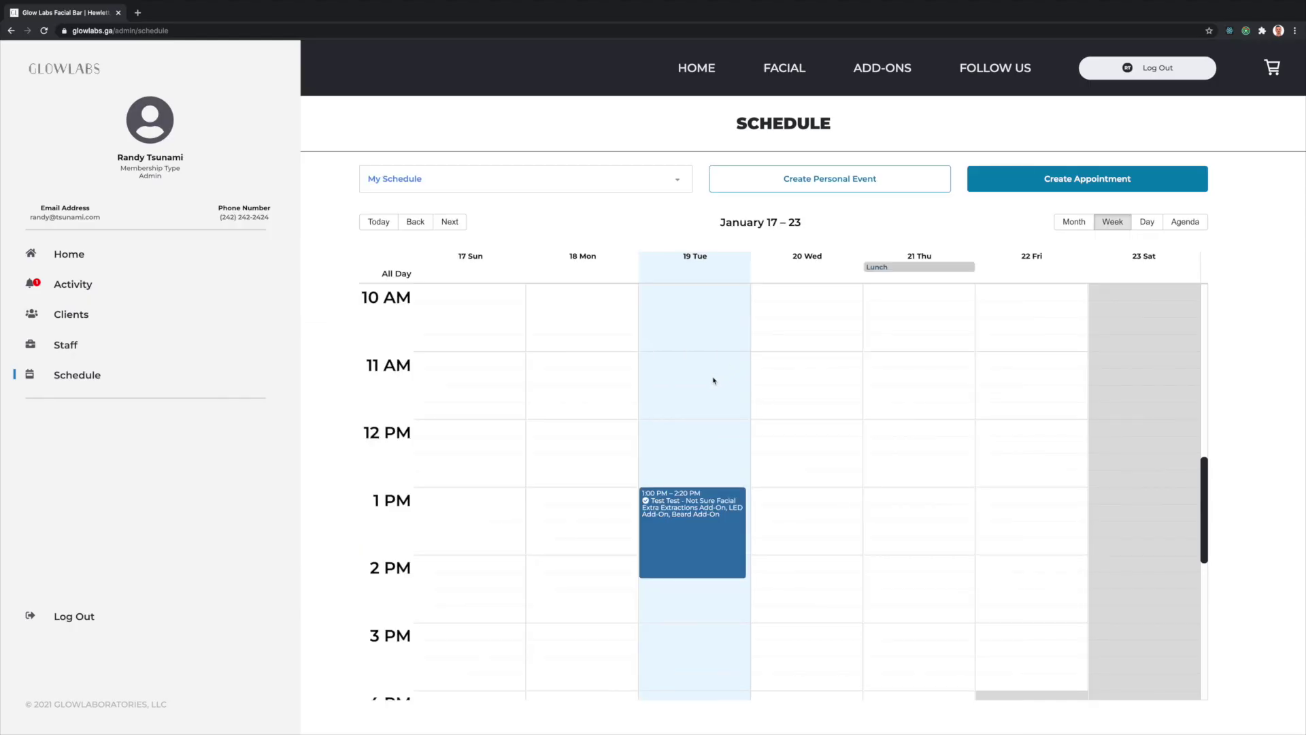
pyautogui.click(163, 289)
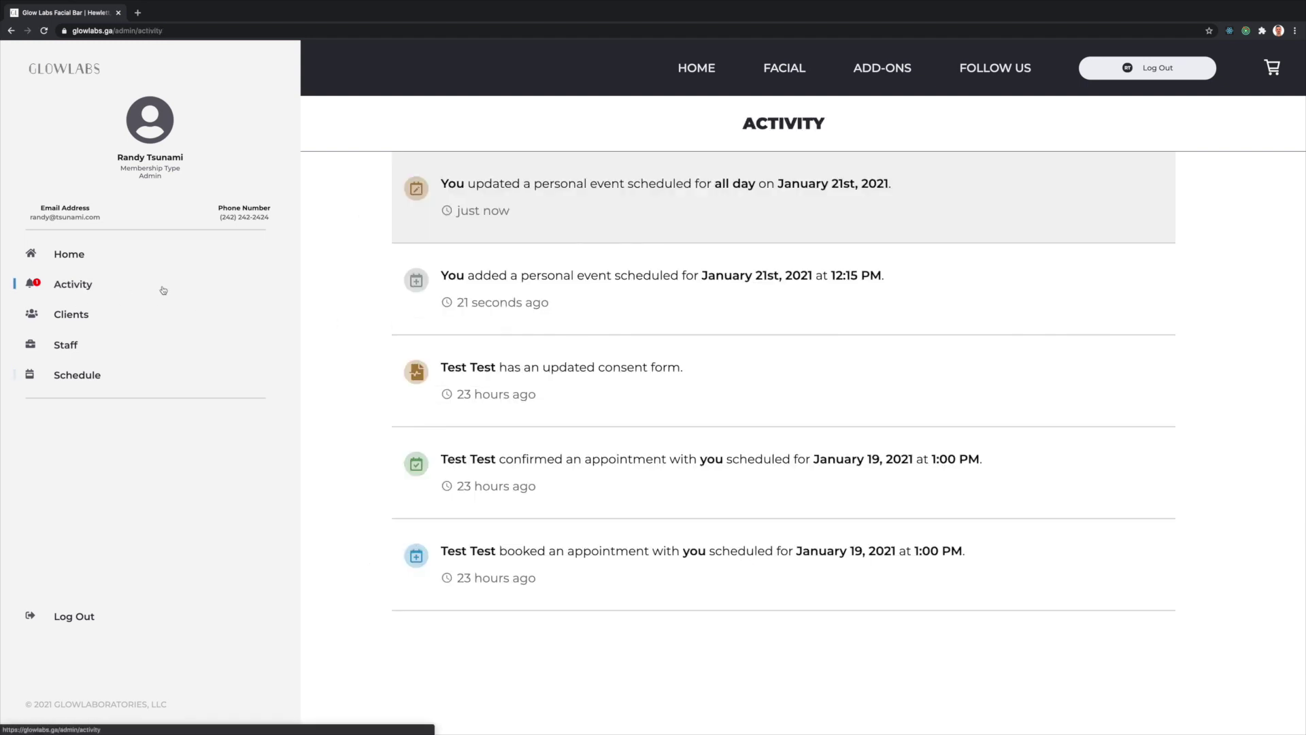
# - Reopen the all-day Lunch event and start cancelling it
pyautogui.click(68, 374)
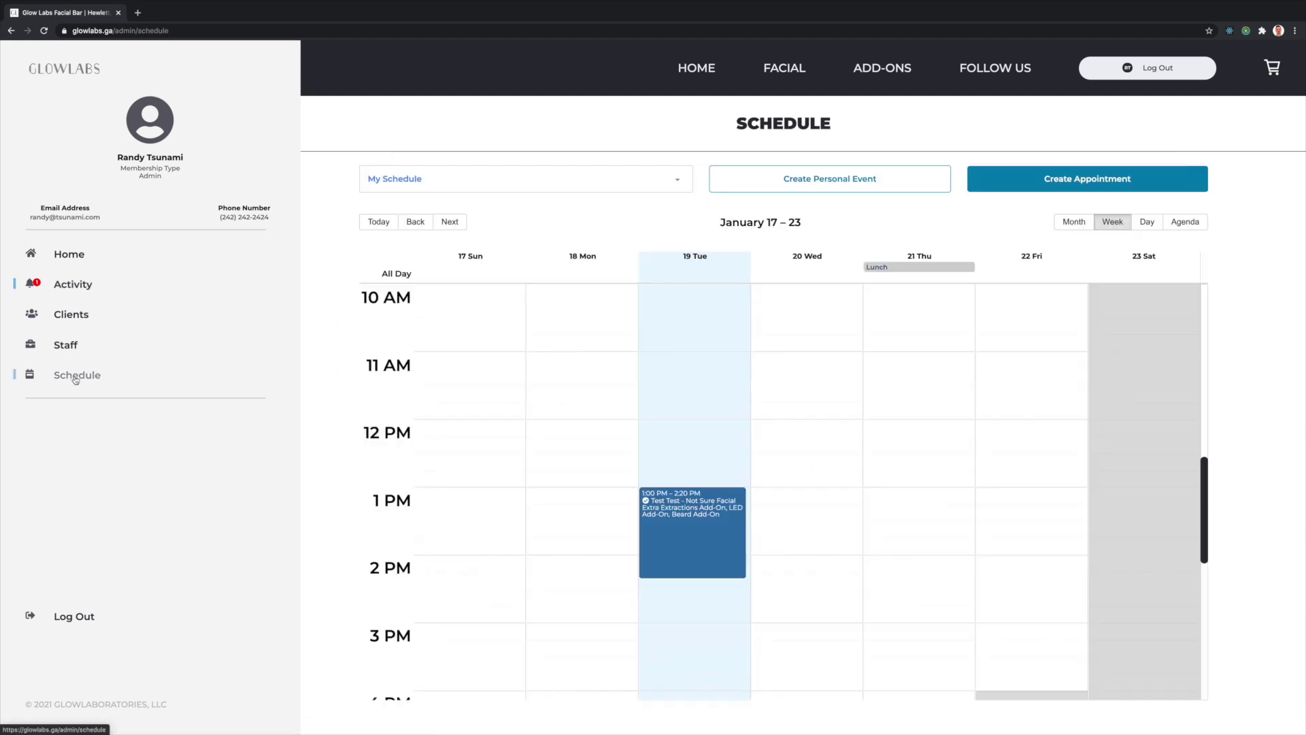
pyautogui.click(915, 267)
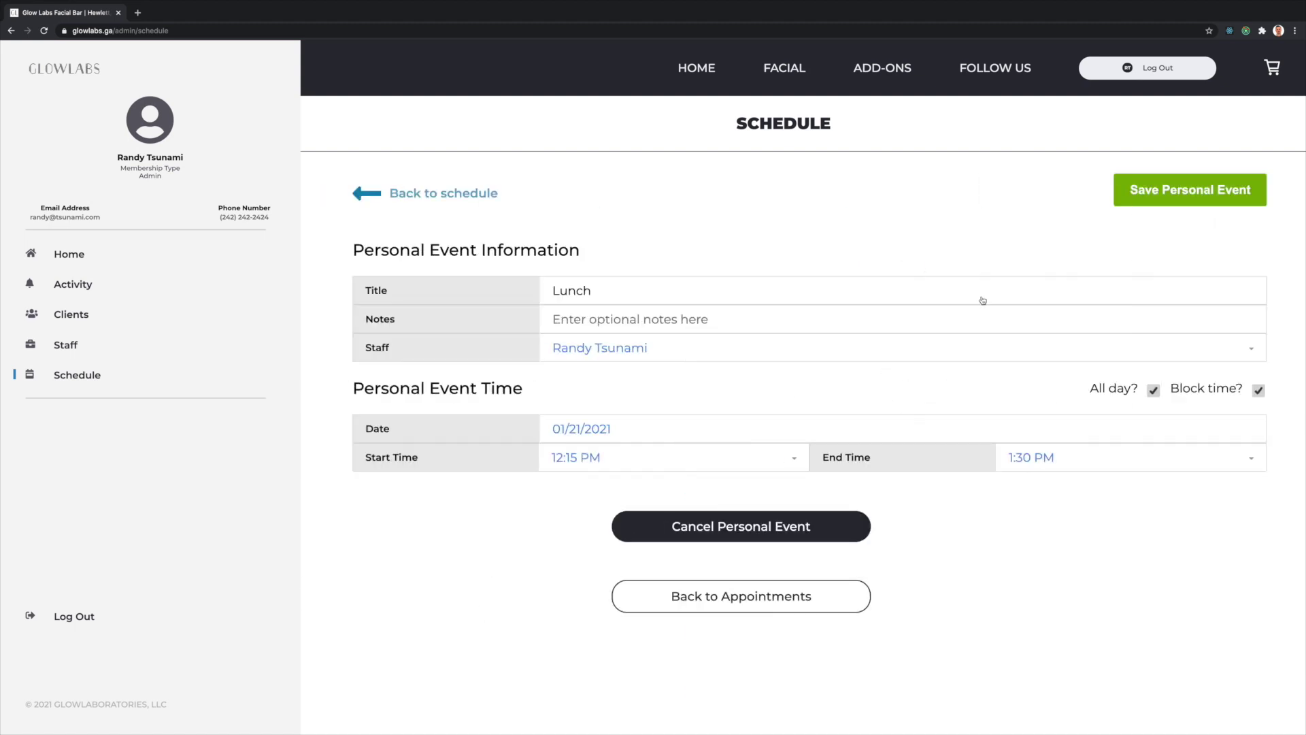
pyautogui.click(780, 524)
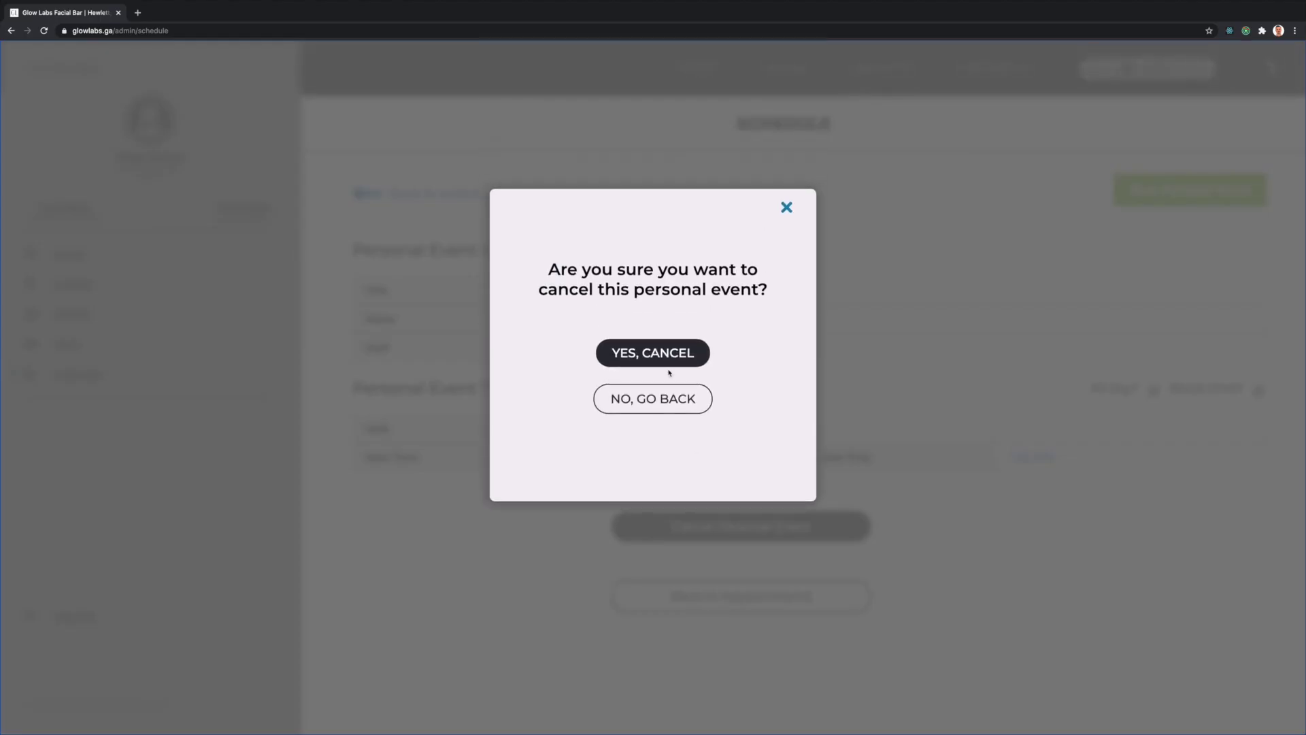
# - Confirm cancelling the Lunch event, check the cancellation in Activity, and return to Schedule
pyautogui.click(664, 357)
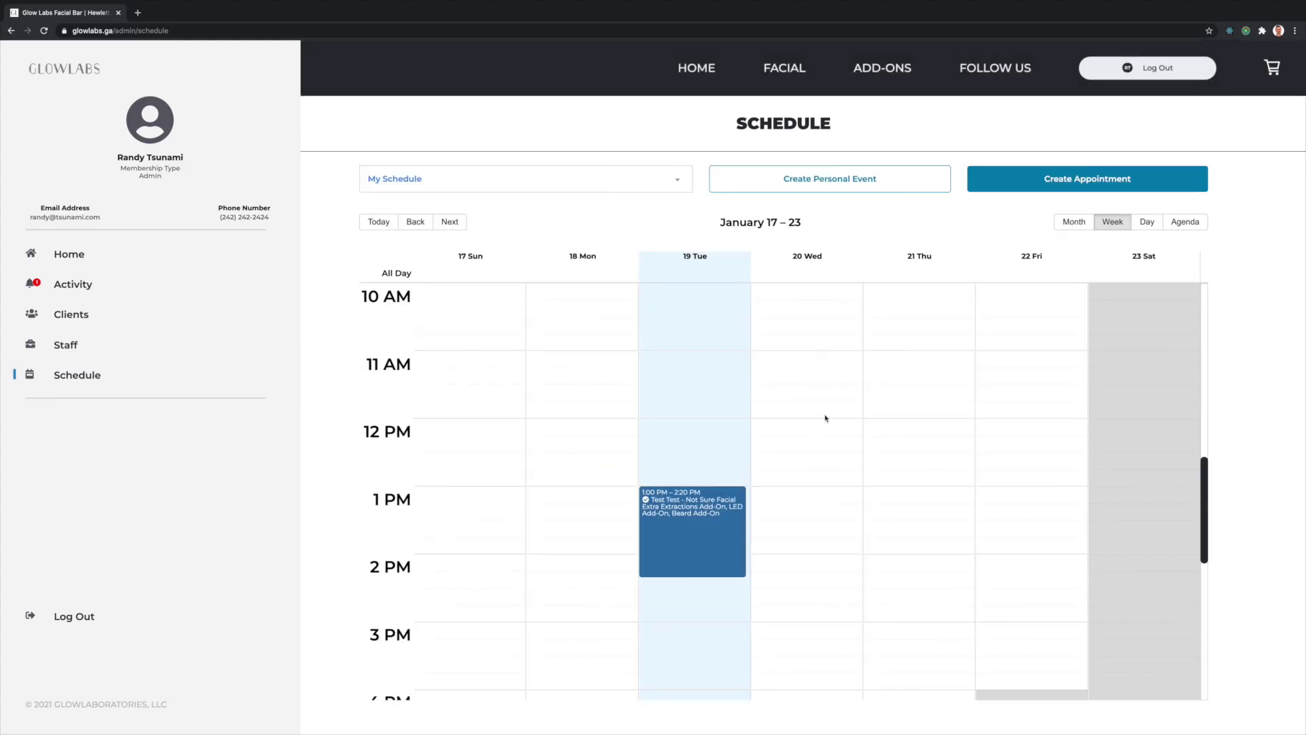
pyautogui.click(72, 285)
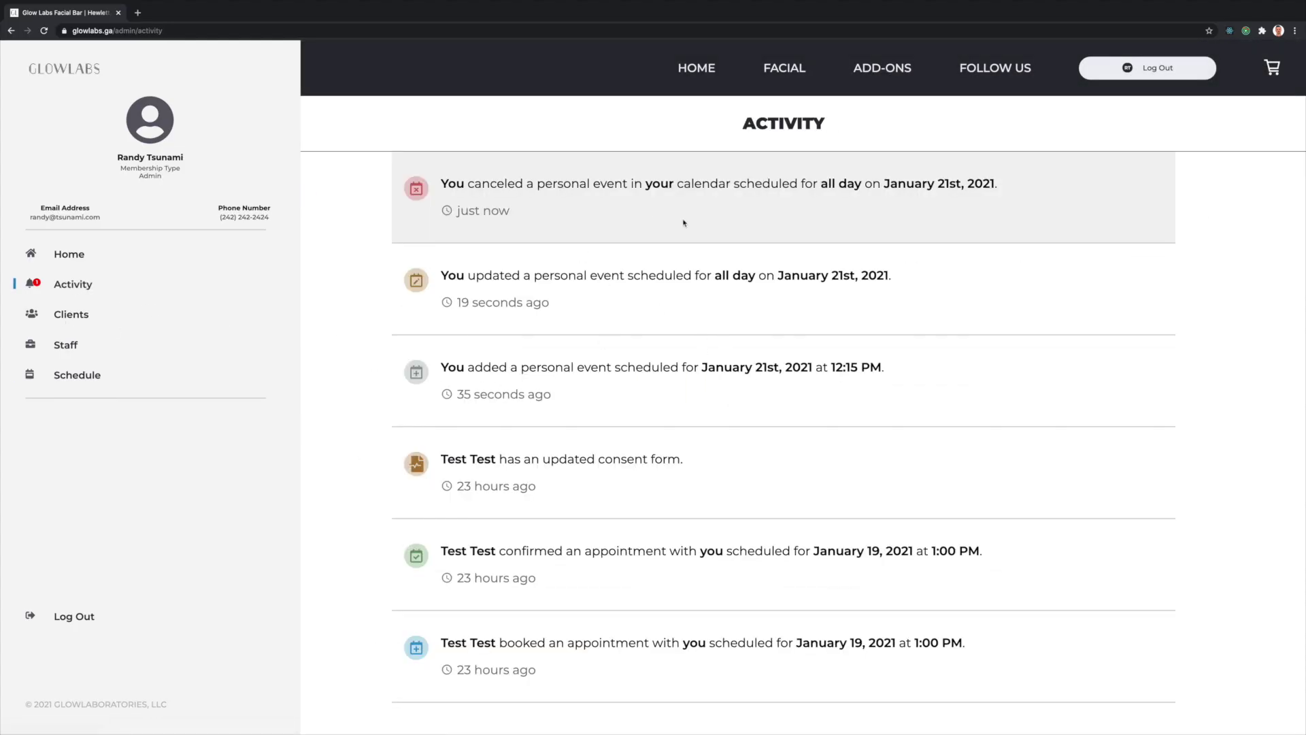
pyautogui.click(75, 375)
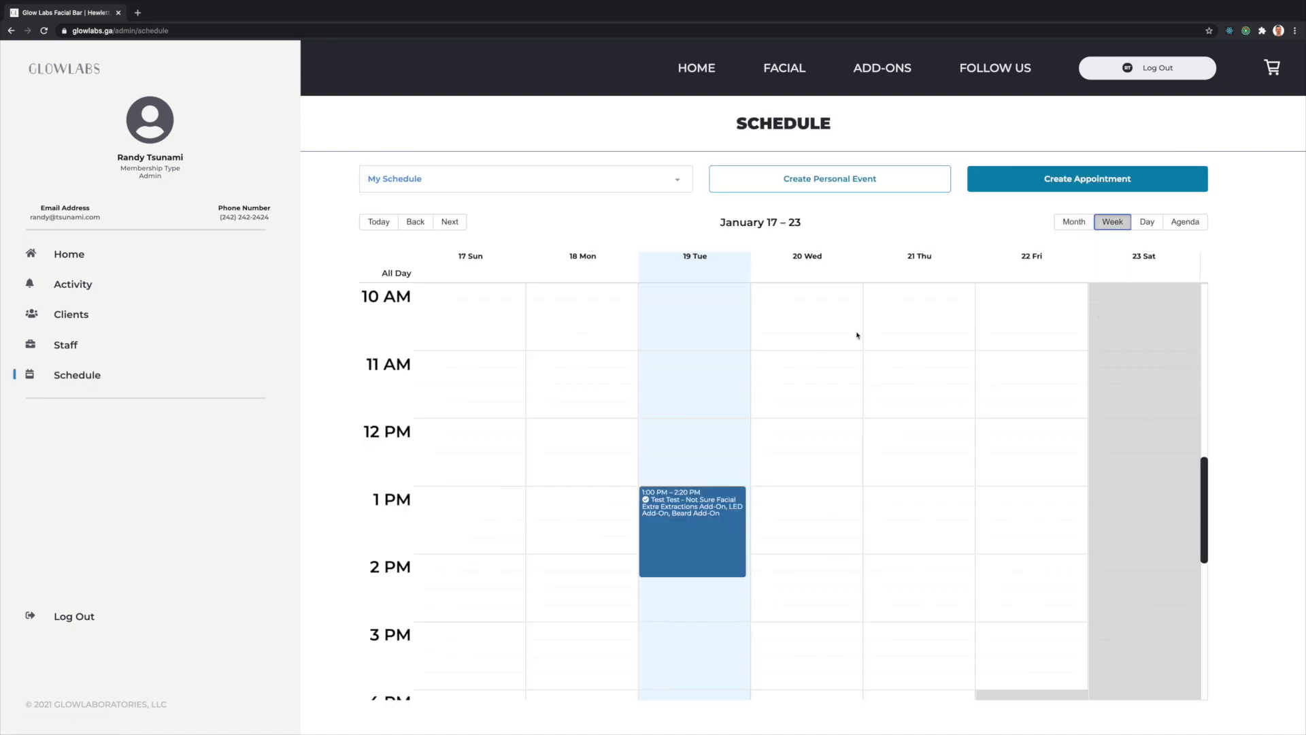
# - Move to the next week, switch views, and select Wednesday 27 January at 1 PM
pyautogui.click(464, 223)
pyautogui.click(1151, 223)
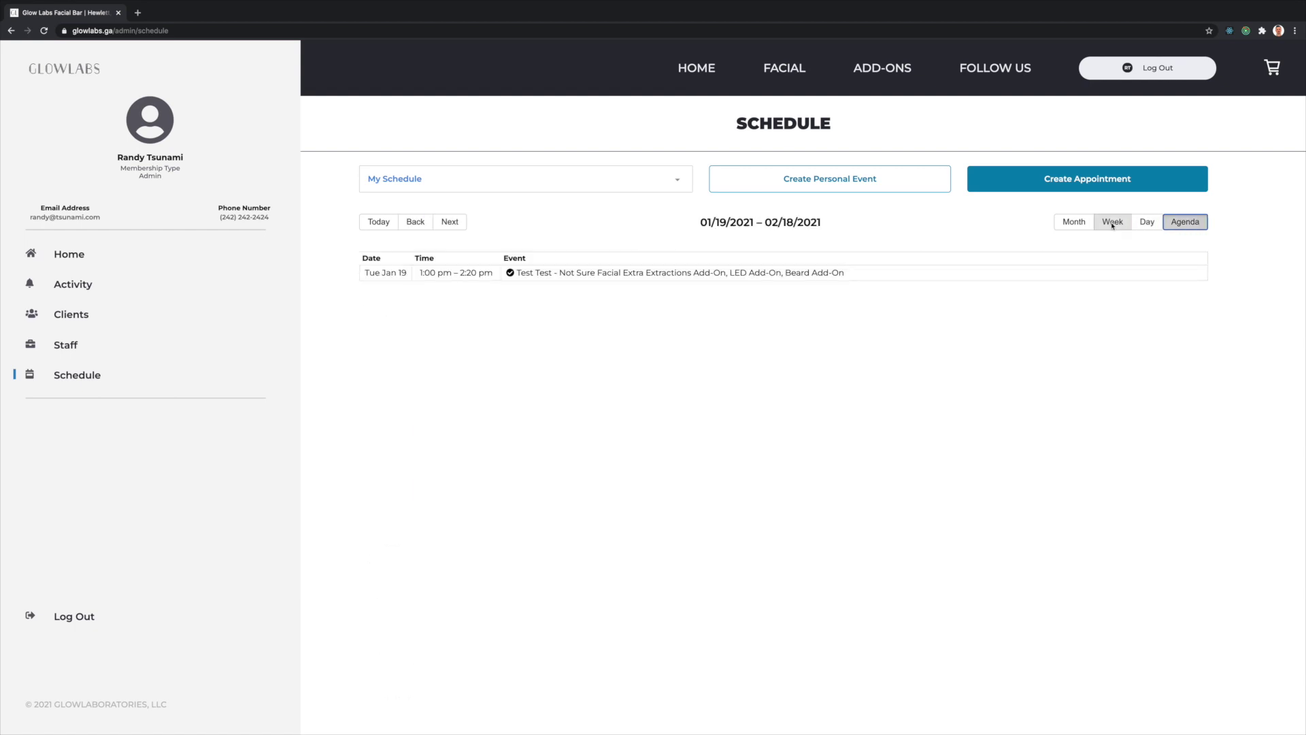
pyautogui.click(1113, 223)
pyautogui.moveTo(810, 487); pyautogui.dragTo(810, 555)
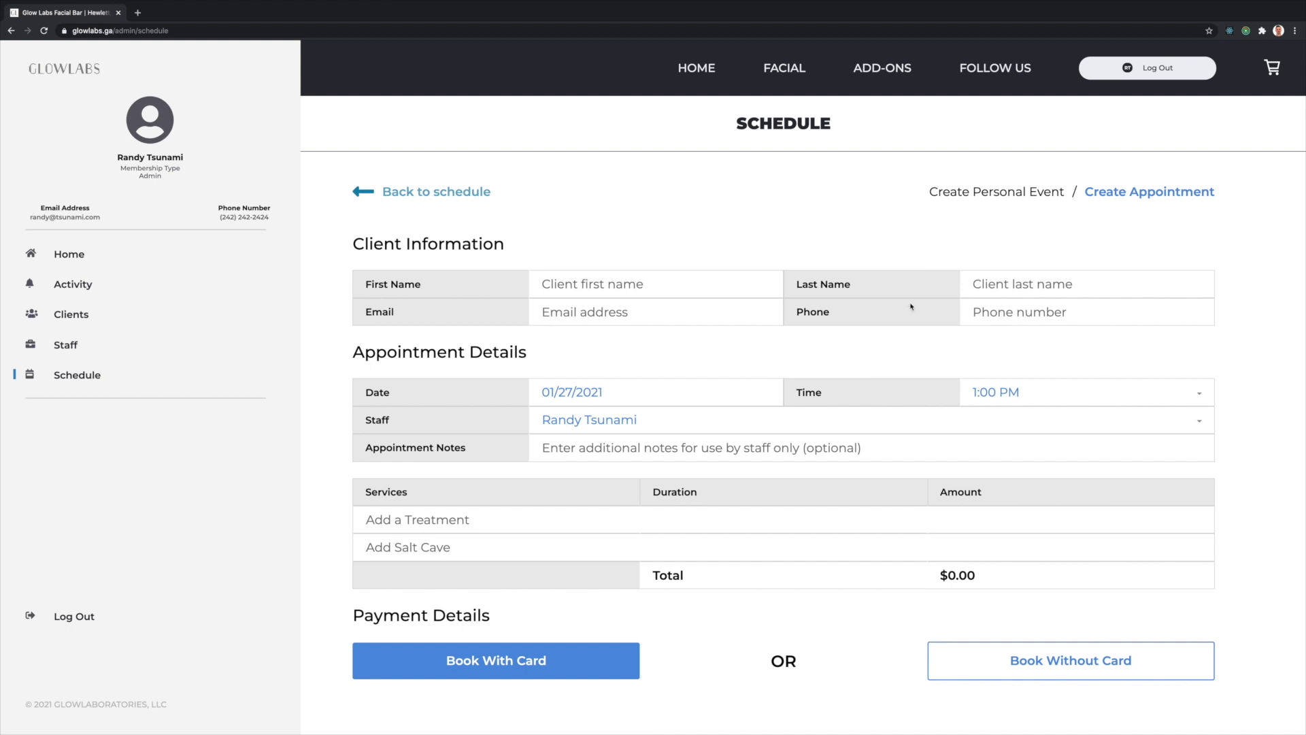
# - Fill in an existing client's details and set the appointment date to 01/27/2021
pyautogui.click(622, 285)
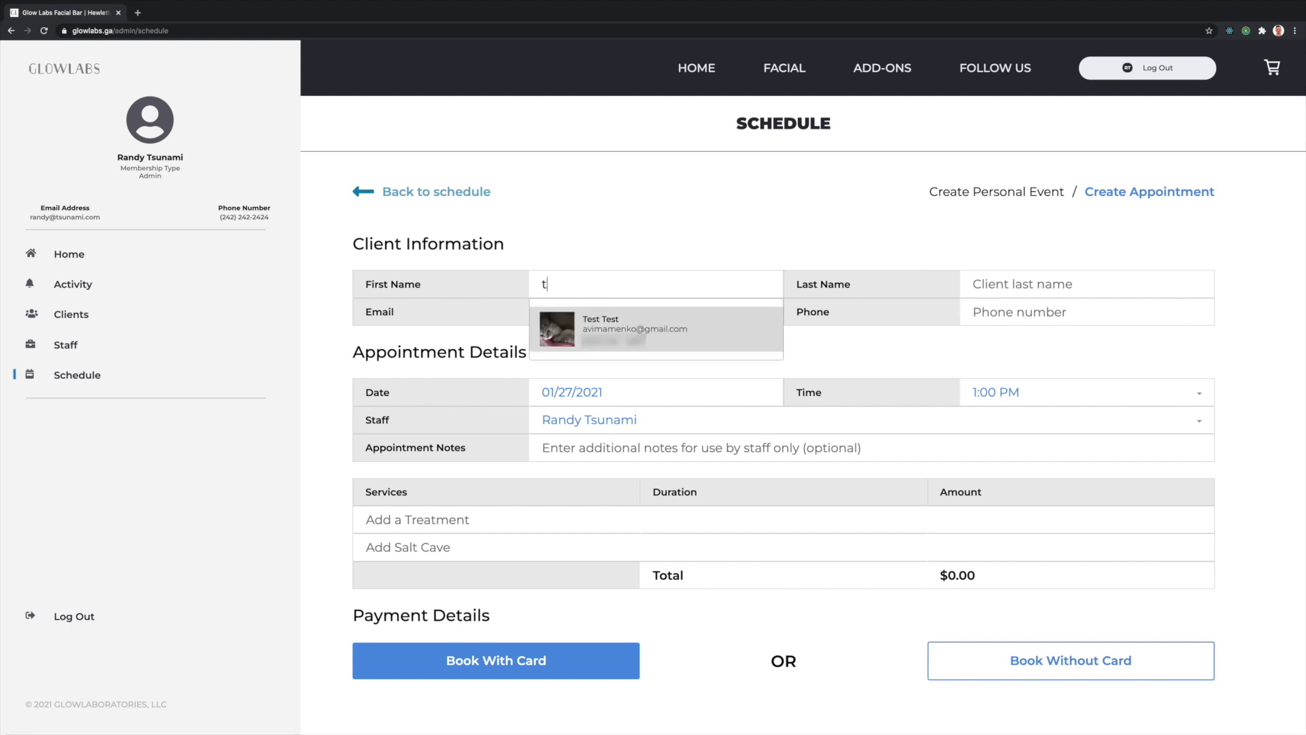
pyautogui.click(680, 323)
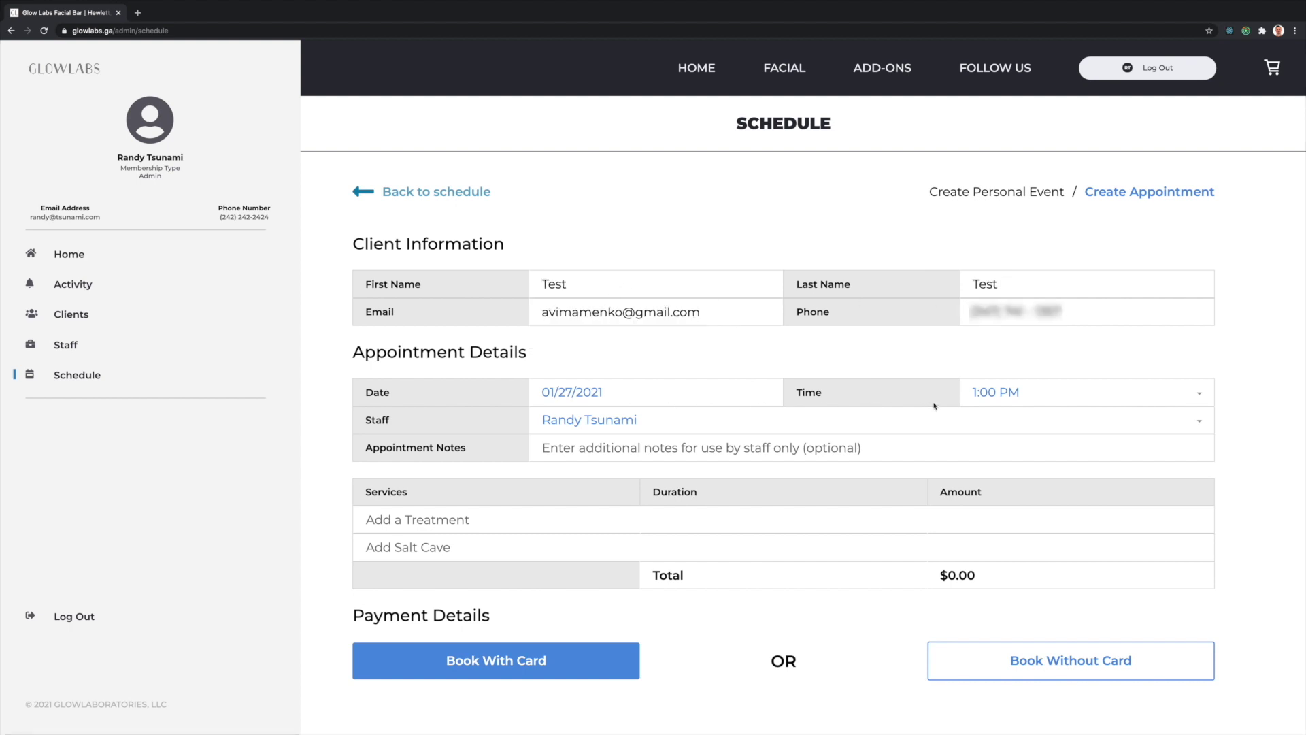
pyautogui.click(692, 395)
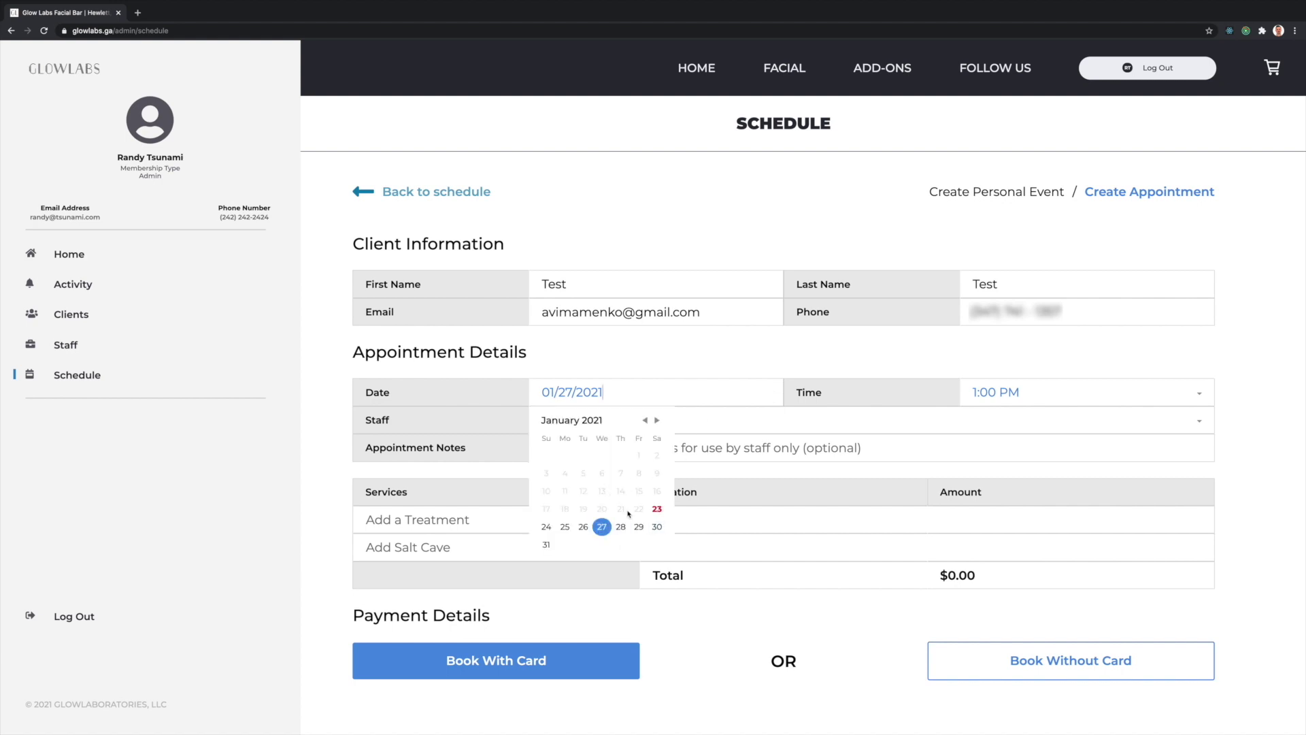
pyautogui.click(657, 421)
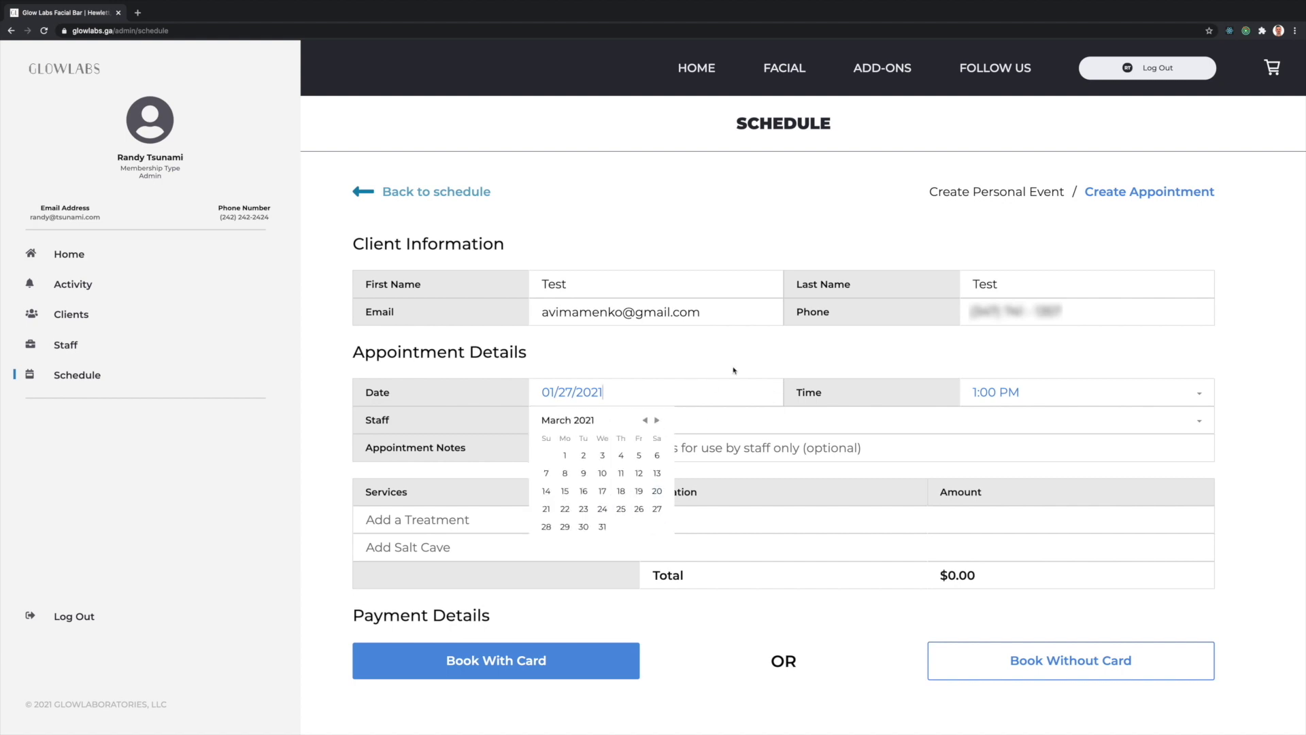
pyautogui.click(816, 384)
# - Set the time to 1:00 PM, choose the staff member, and add the note 'This is a test.'
pyautogui.click(1142, 403)
pyautogui.scroll(-10, 1083, 488)
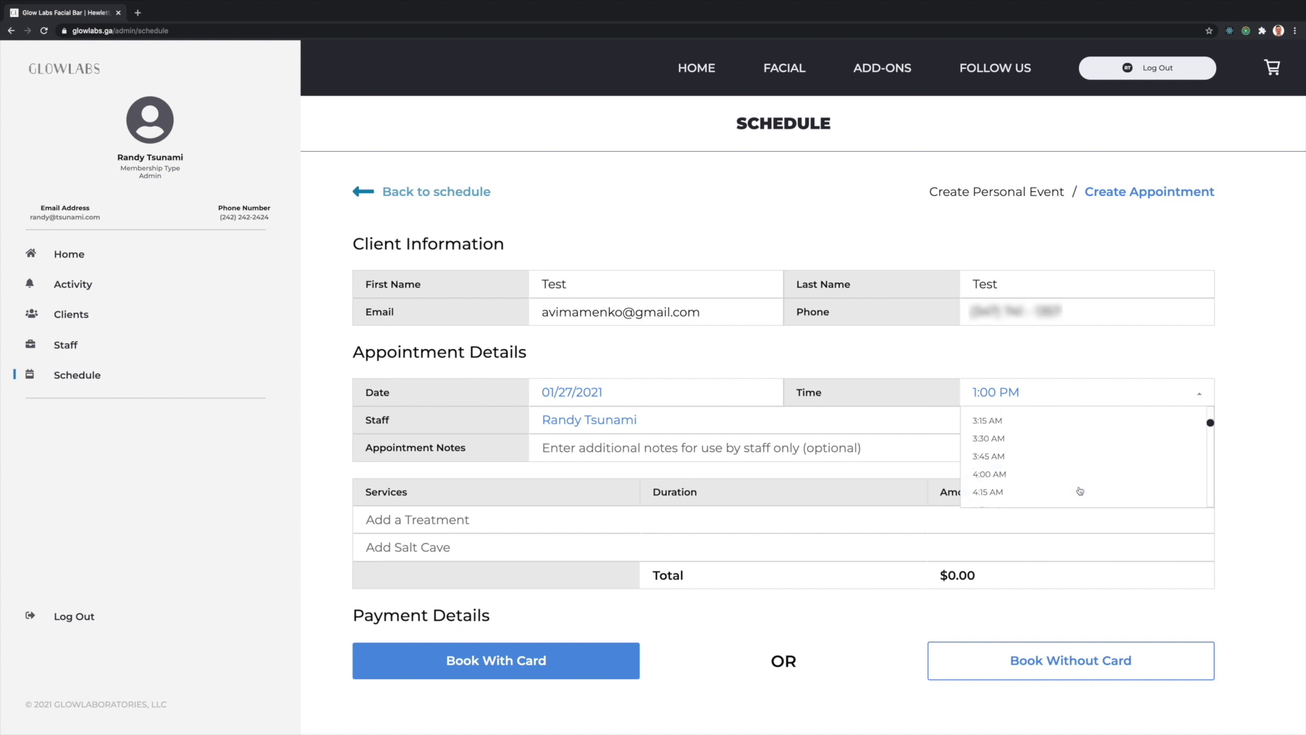
pyautogui.scroll(10, 1082, 489)
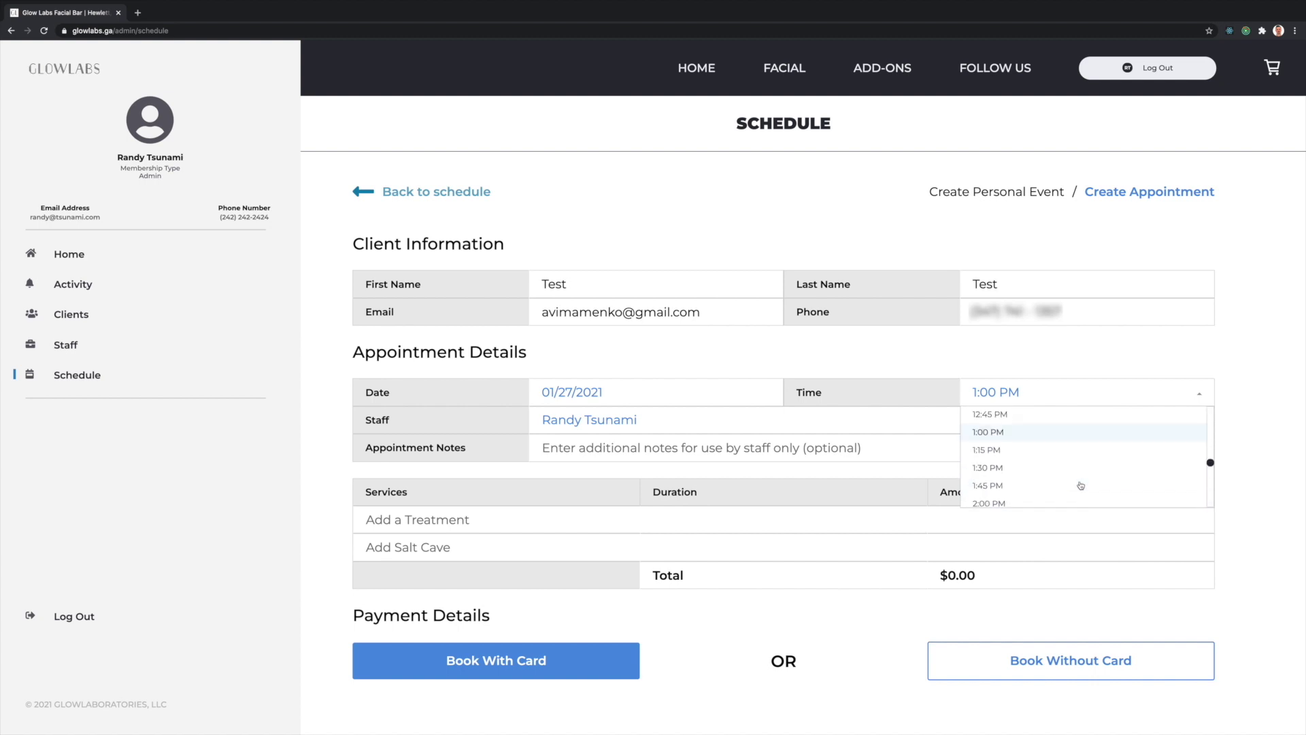
pyautogui.click(775, 430)
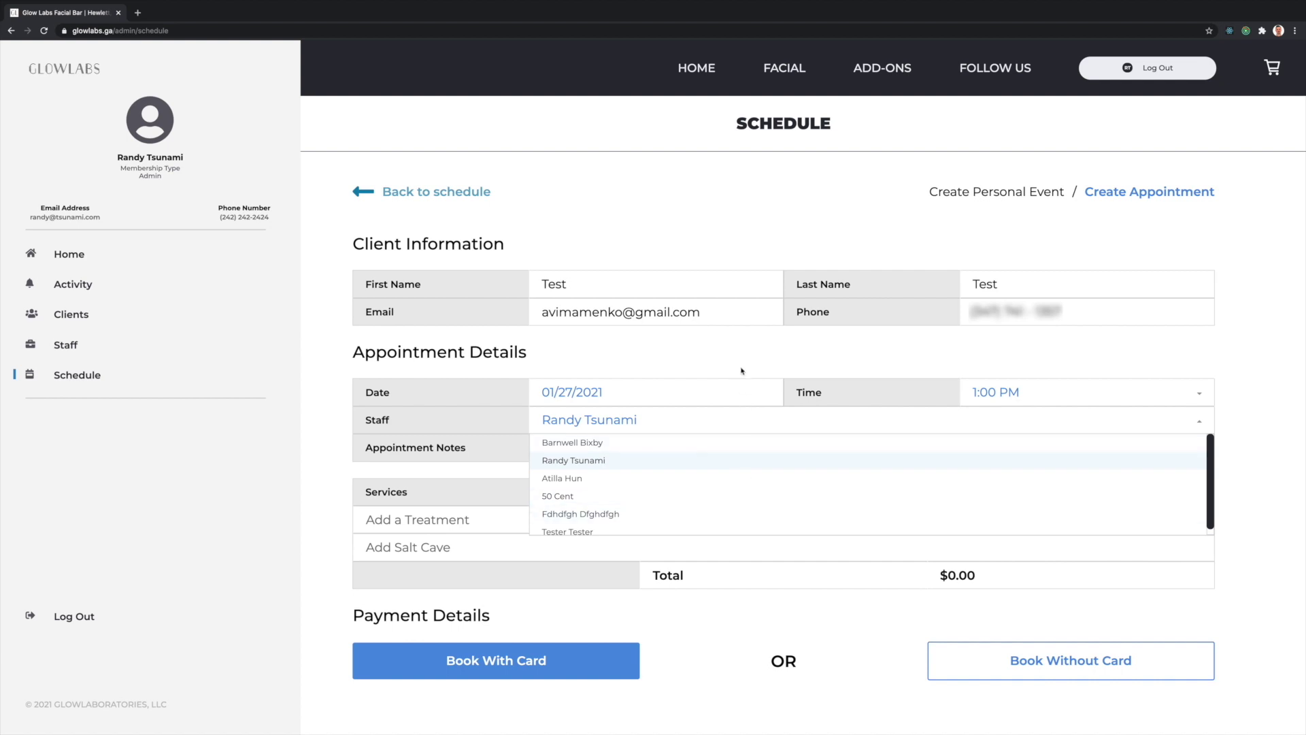
pyautogui.write('This is a test.')
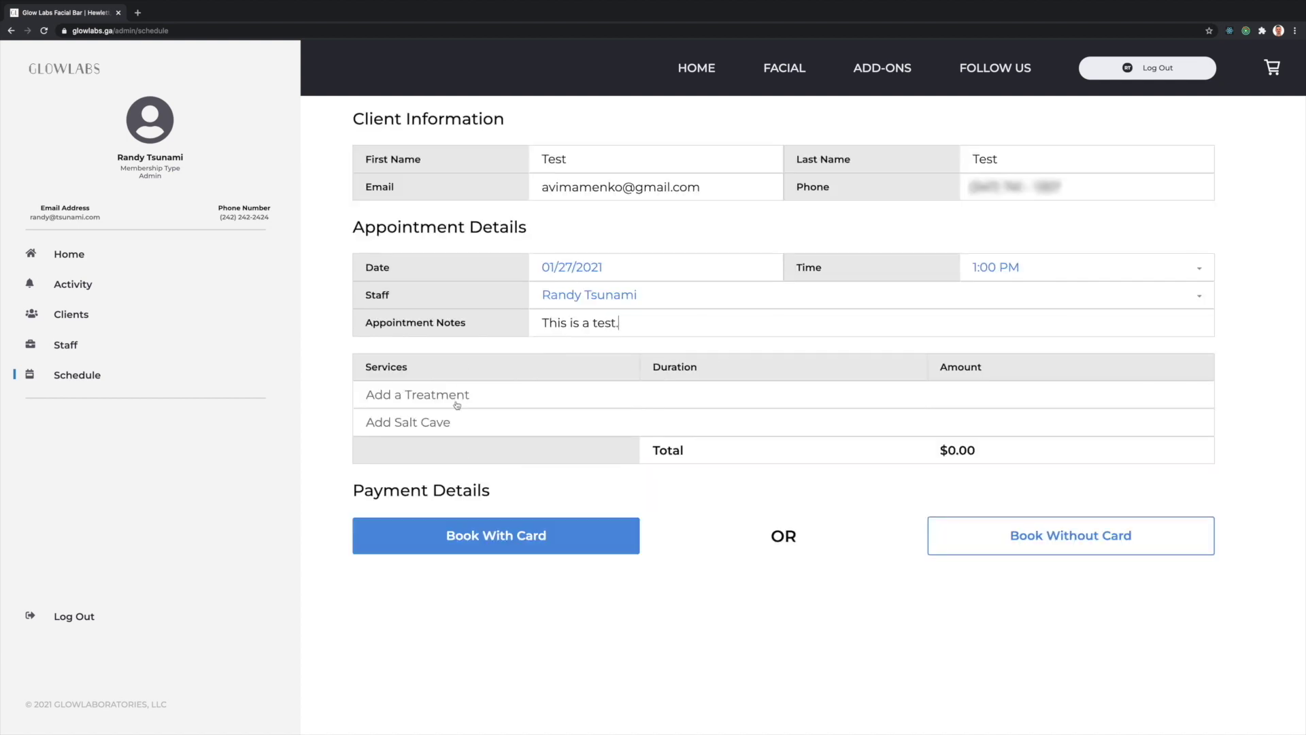
pyautogui.click(457, 404)
# - Add the Clarify facial and Hydro-Jelly Mask add-on, then remove both
pyautogui.scroll(-2, 526, 525)
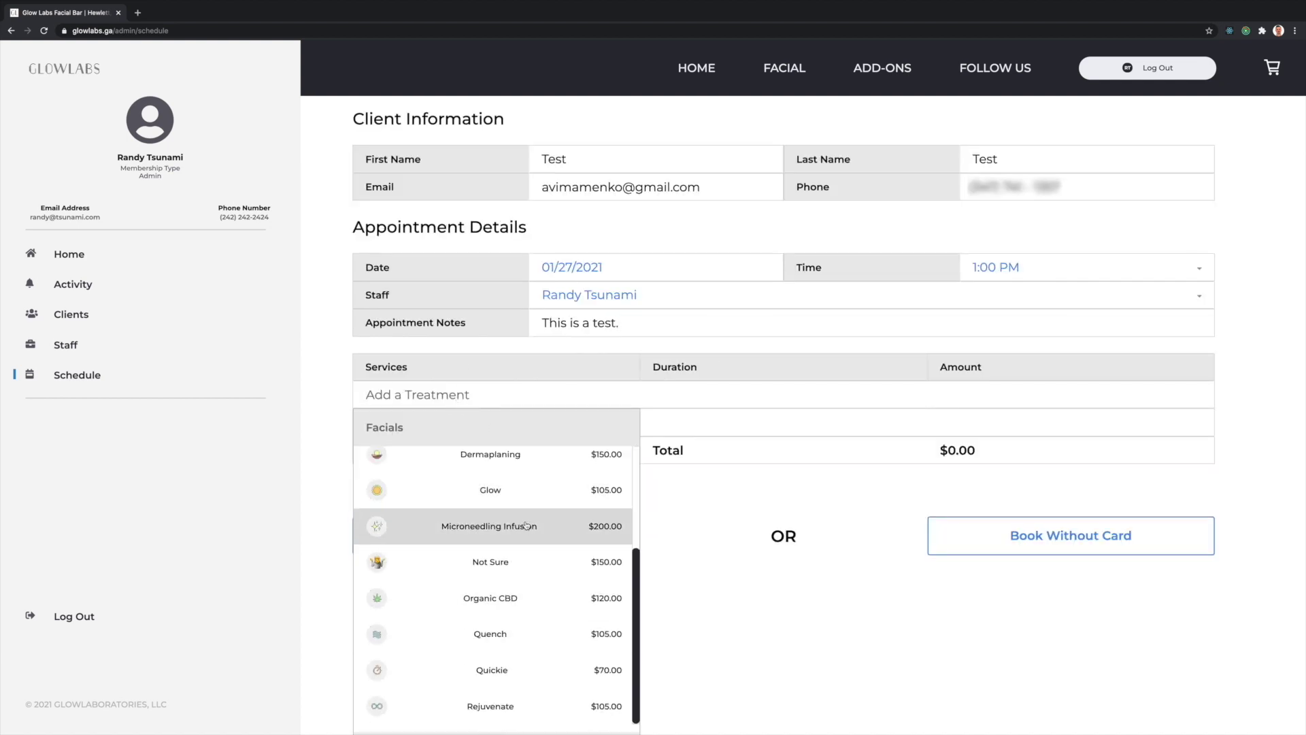
pyautogui.scroll(-5, 544, 567)
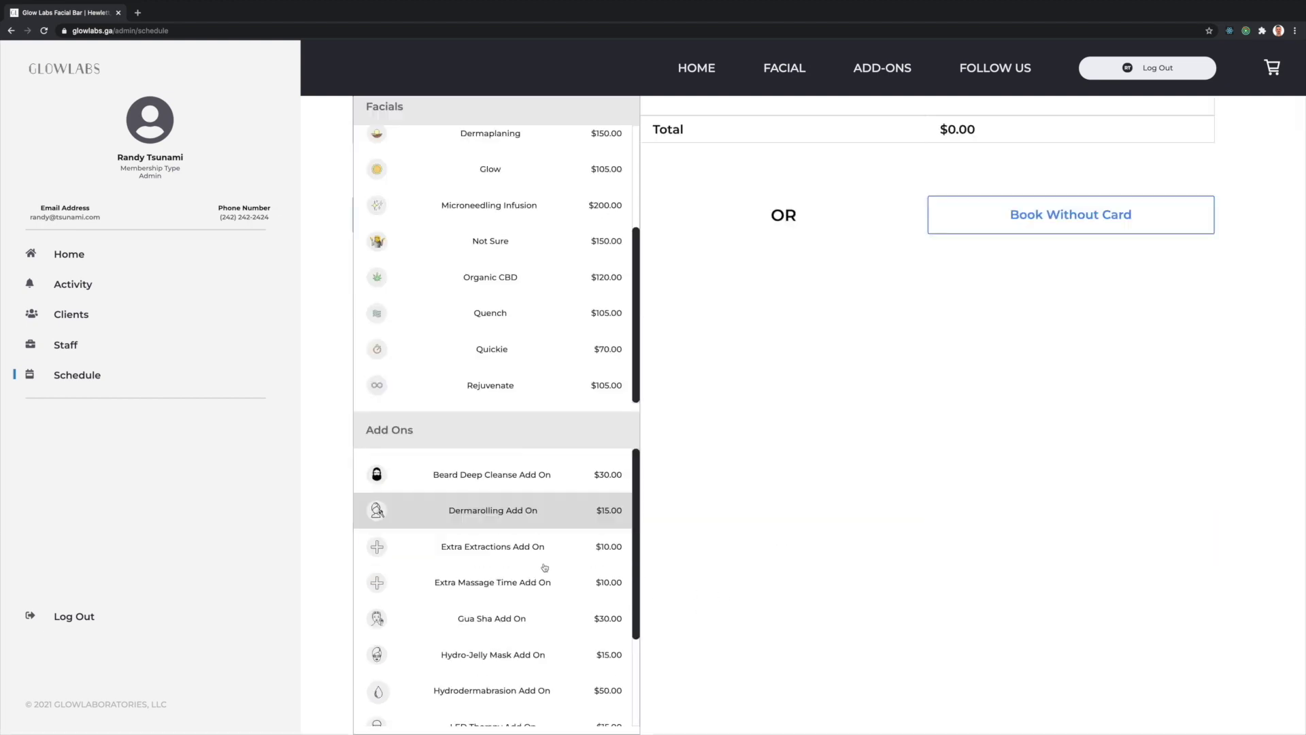
pyautogui.scroll(6, 725, 487)
pyautogui.scroll(-5, 708, 504)
pyautogui.scroll(1, 708, 504)
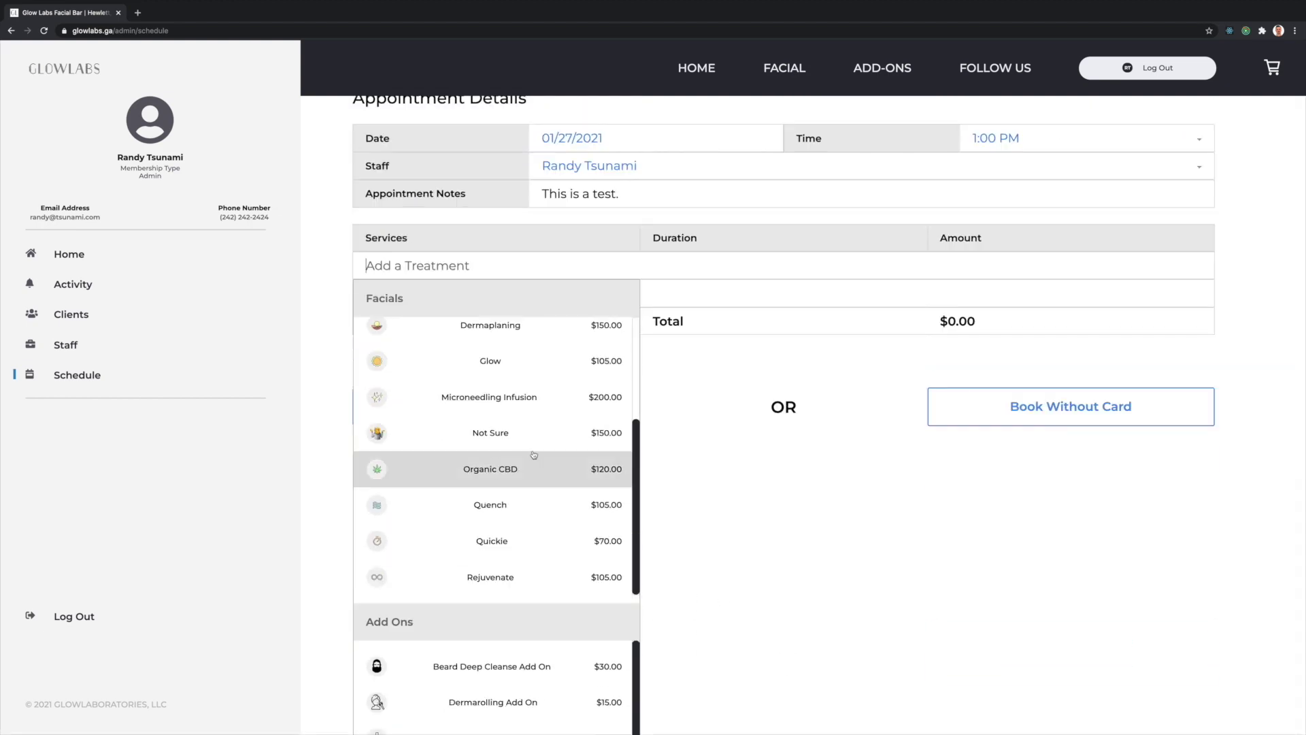
pyautogui.scroll(3, 534, 454)
pyautogui.click(490, 448)
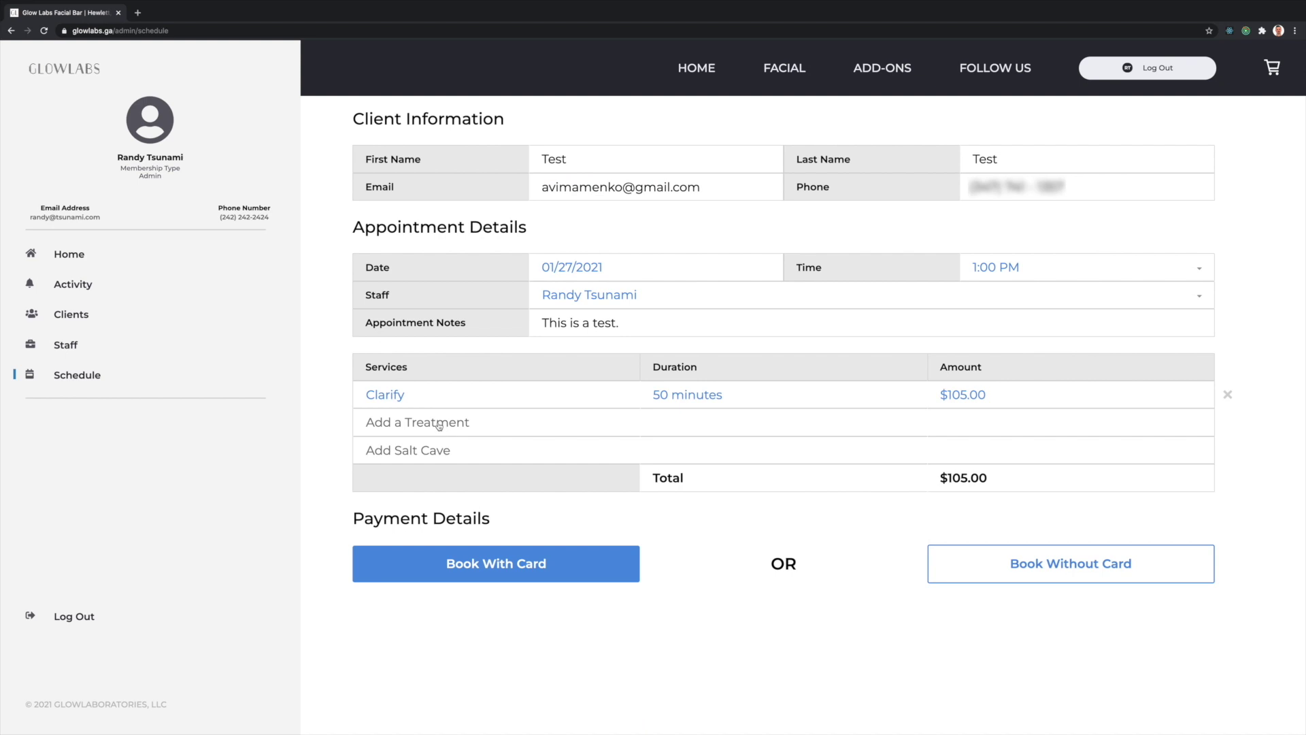
pyautogui.click(439, 426)
pyautogui.scroll(-5, 531, 544)
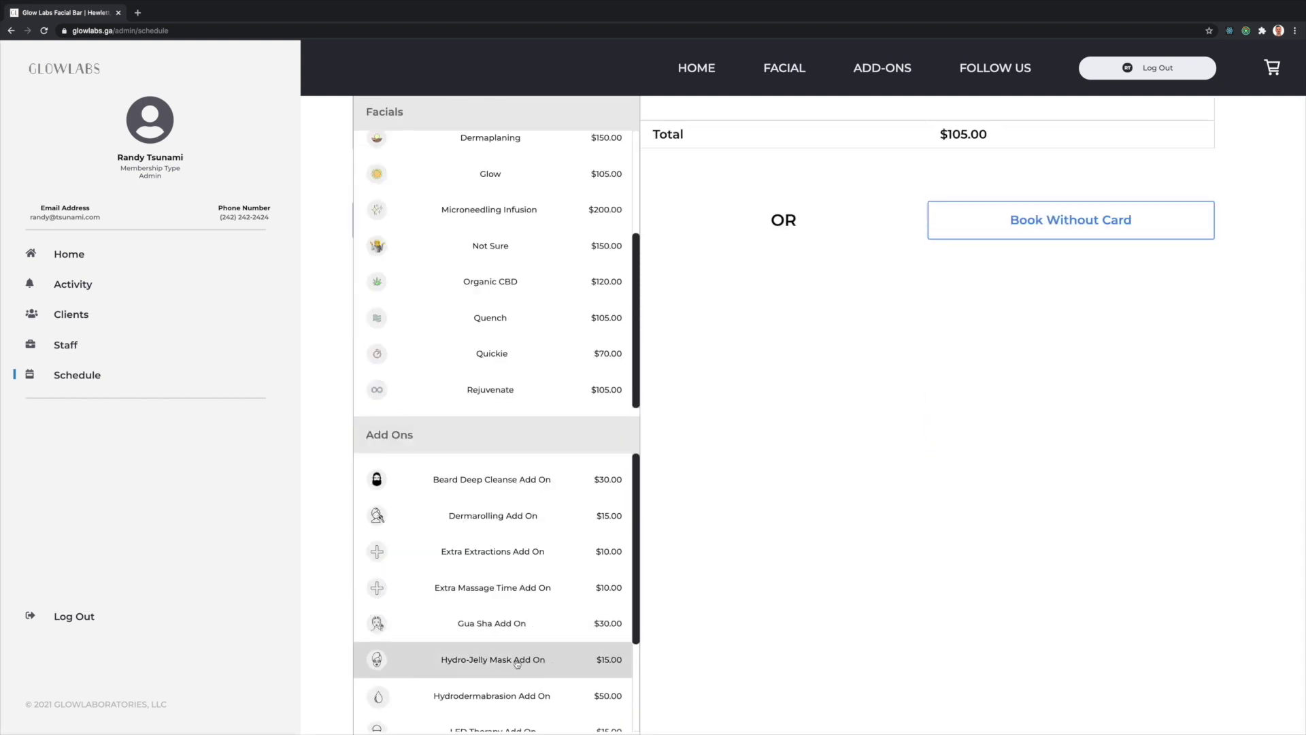
pyautogui.click(517, 661)
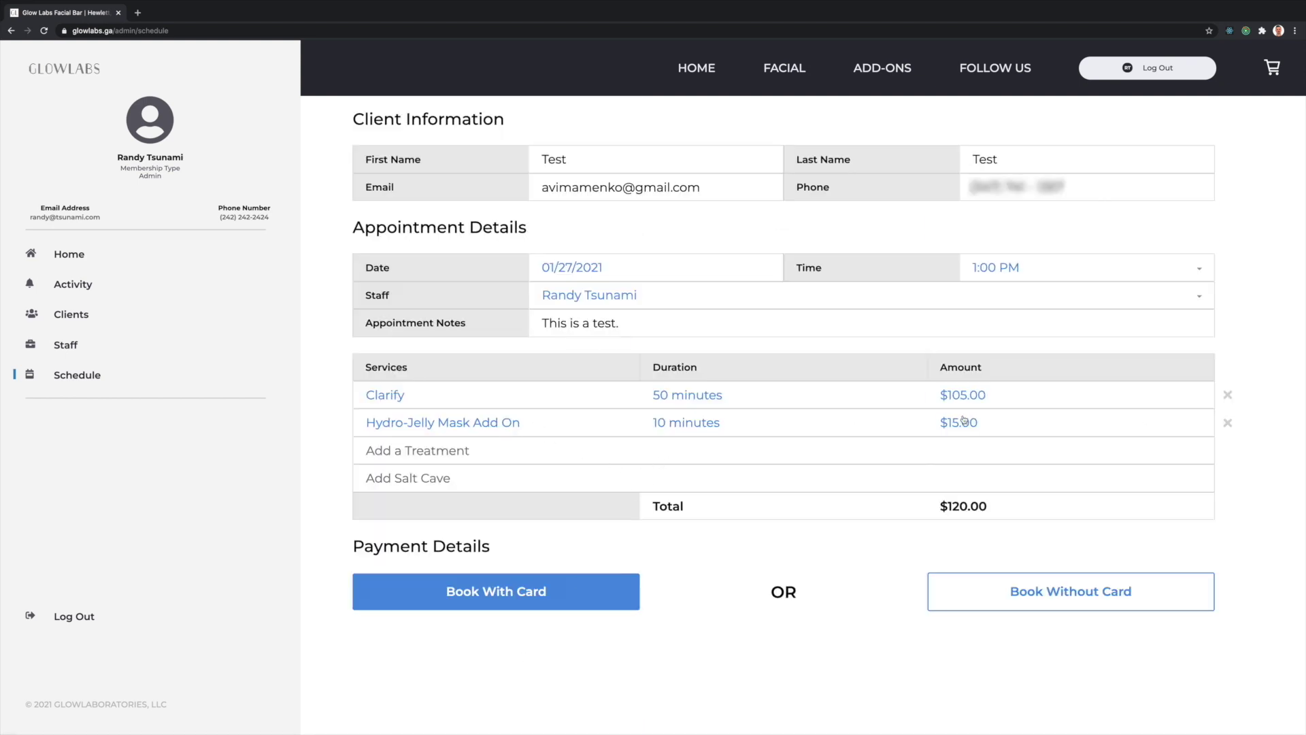
pyautogui.click(1228, 424)
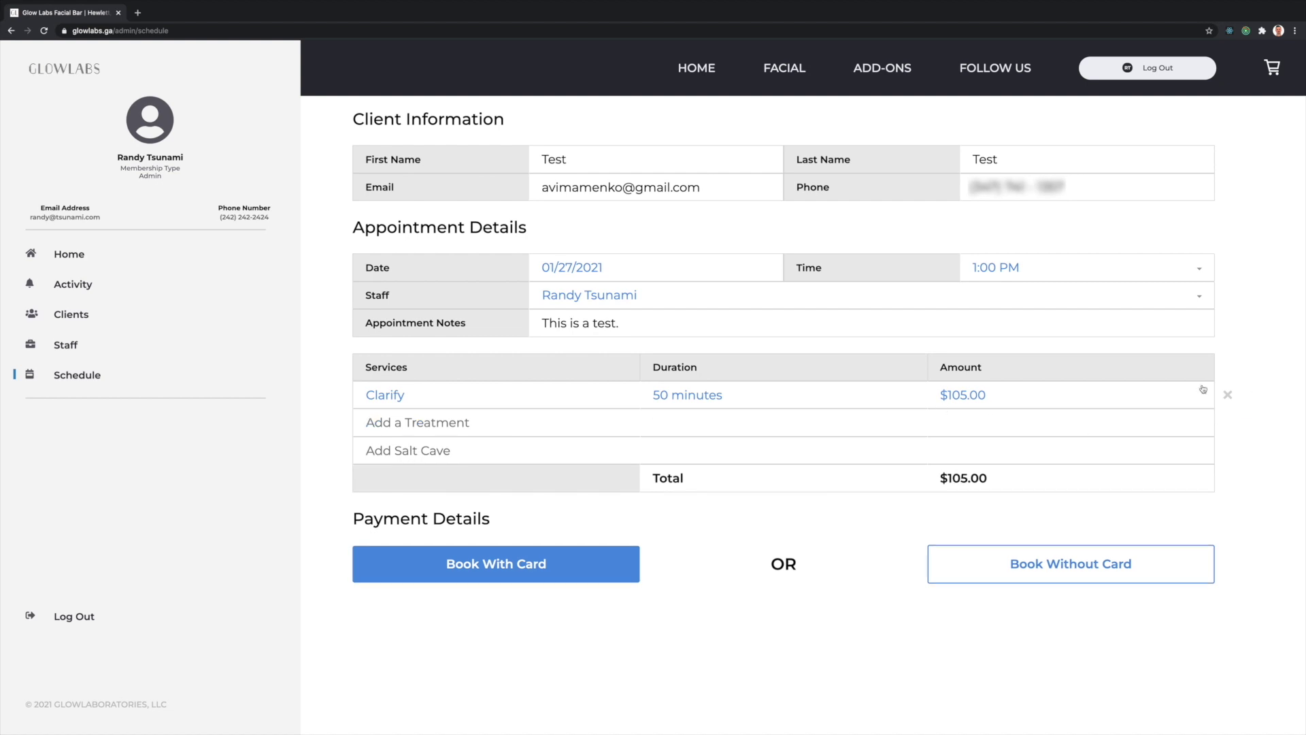
pyautogui.click(1228, 395)
# - Add the Calm facial, LED Therapy add-on, and a 30-minute Salt Cave session beforehand
pyautogui.click(445, 395)
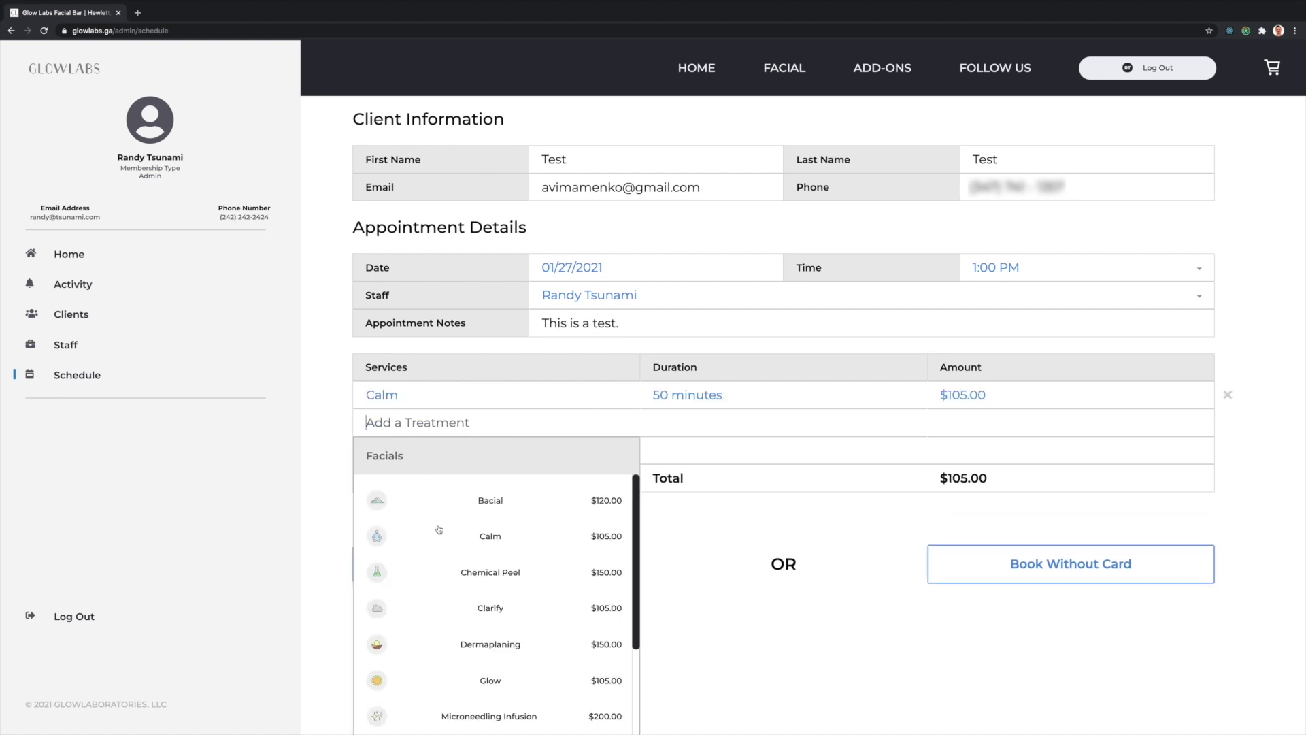
pyautogui.scroll(-5, 545, 605)
pyautogui.scroll(-2, 557, 615)
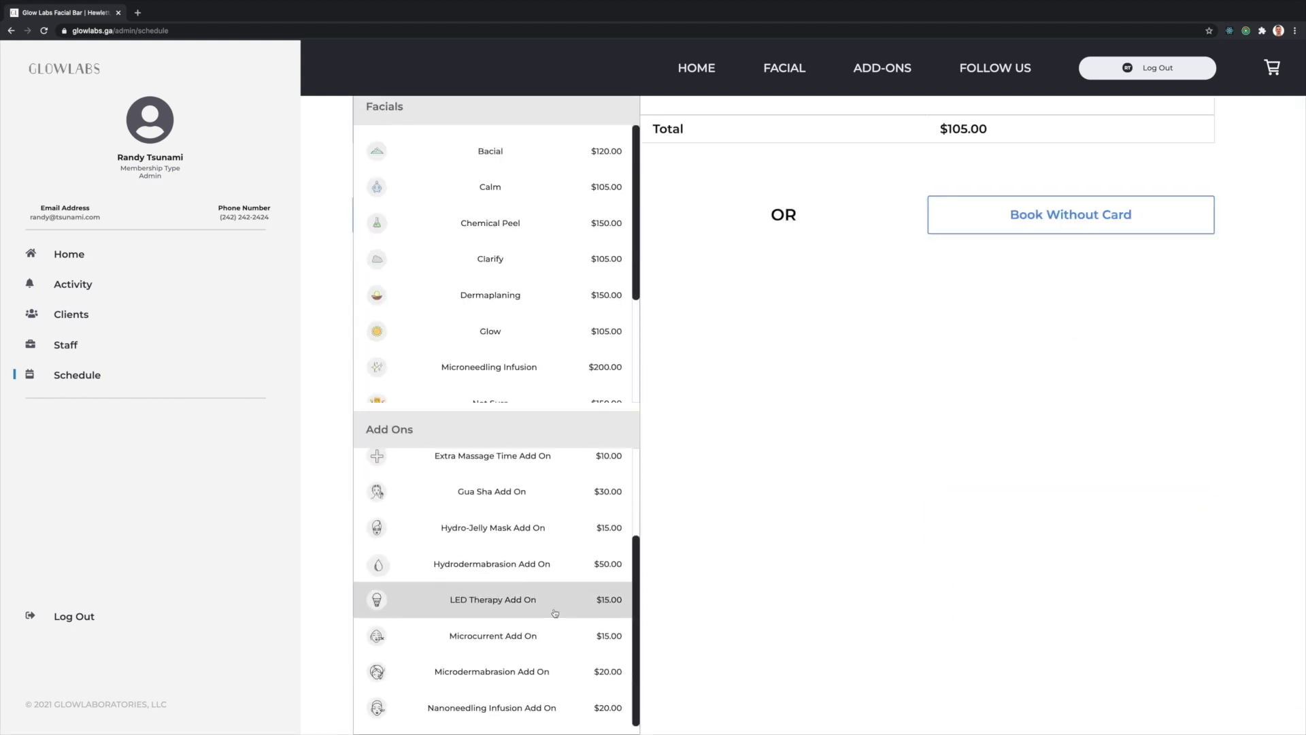
pyautogui.click(520, 608)
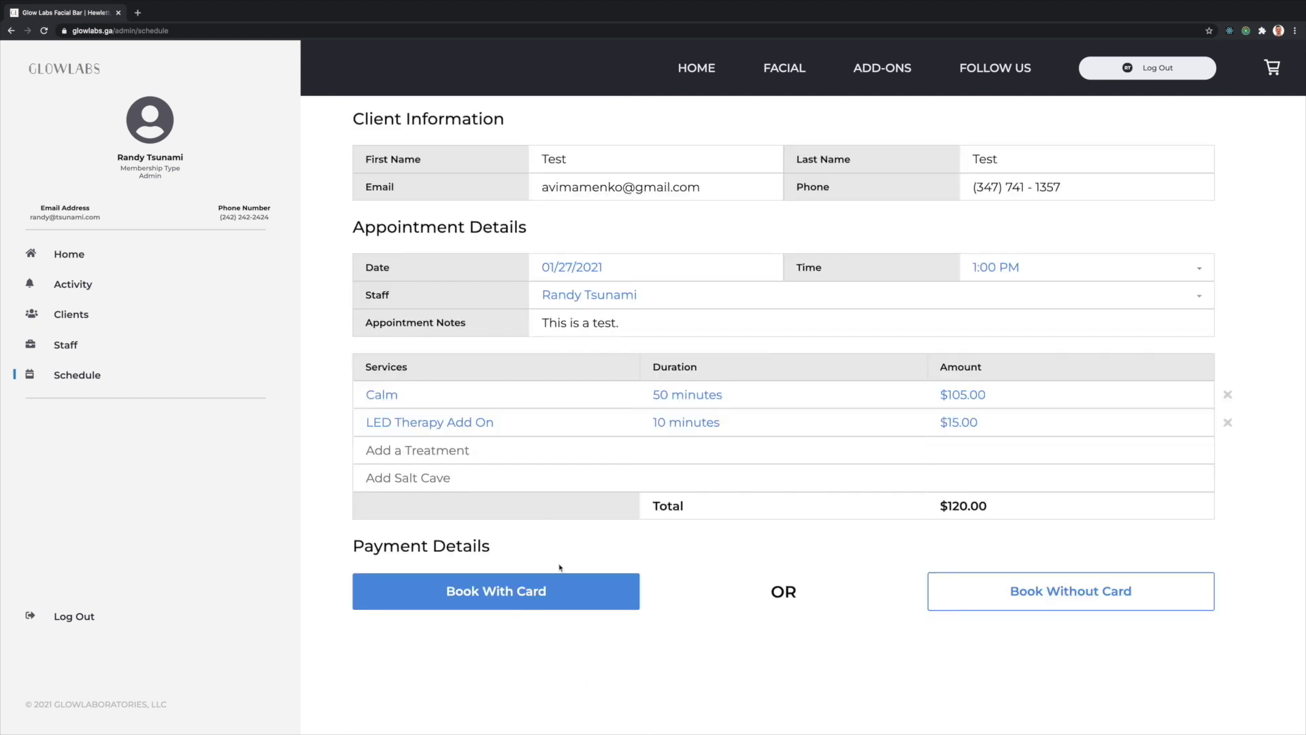
pyautogui.click(433, 479)
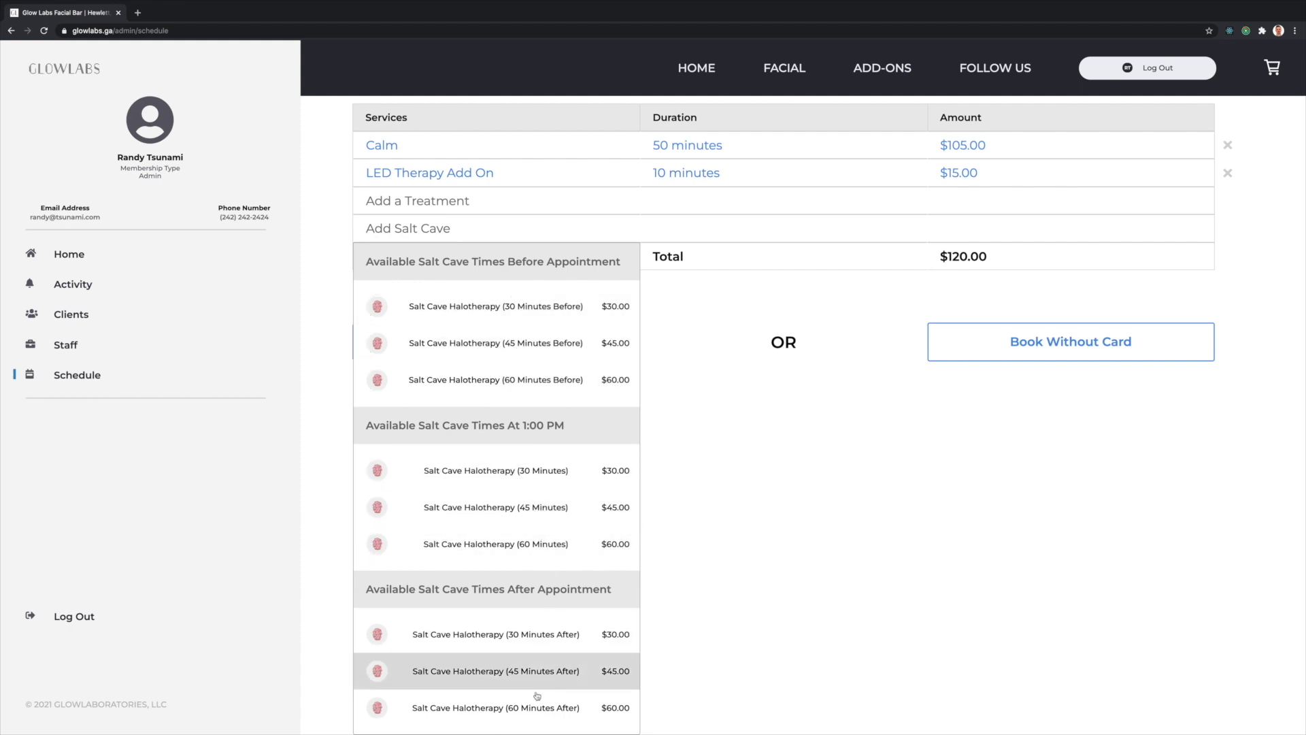
pyautogui.click(542, 307)
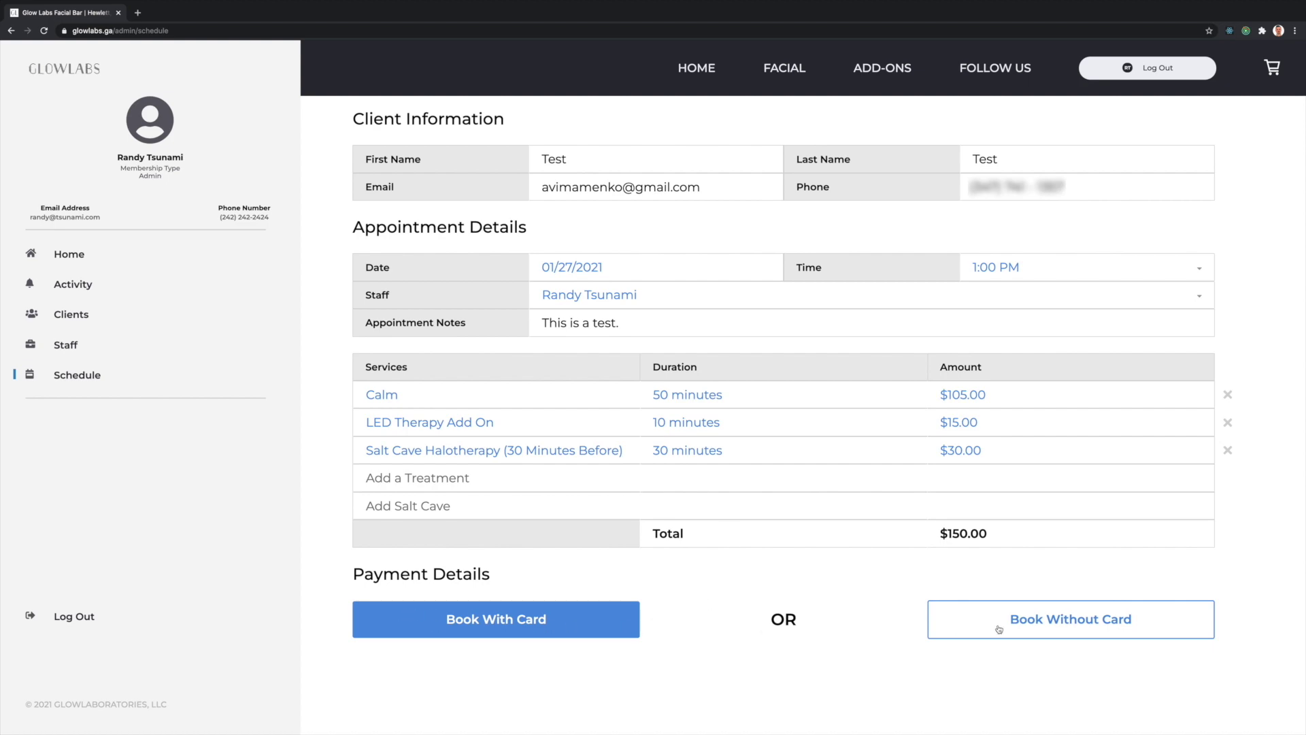
# - Book the $150.00 appointment with card and open the 1 PM booking's details
pyautogui.click(523, 620)
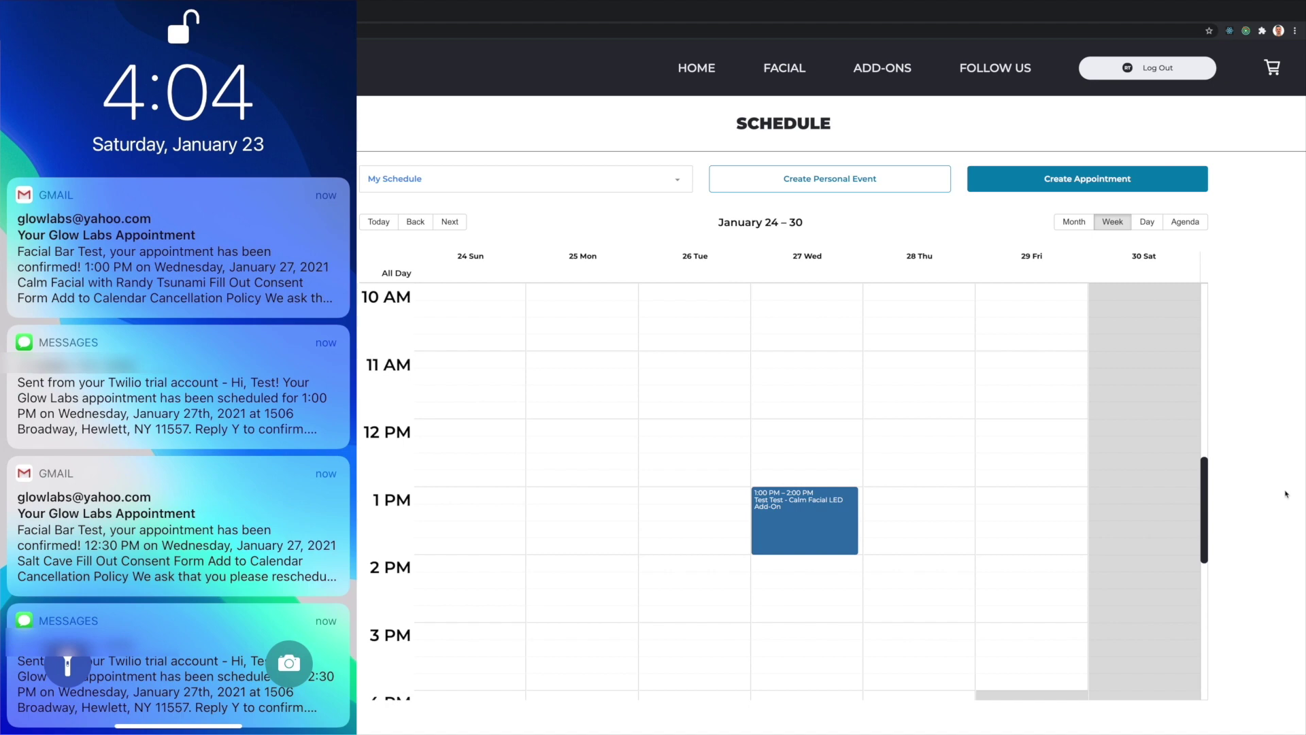
pyautogui.click(813, 512)
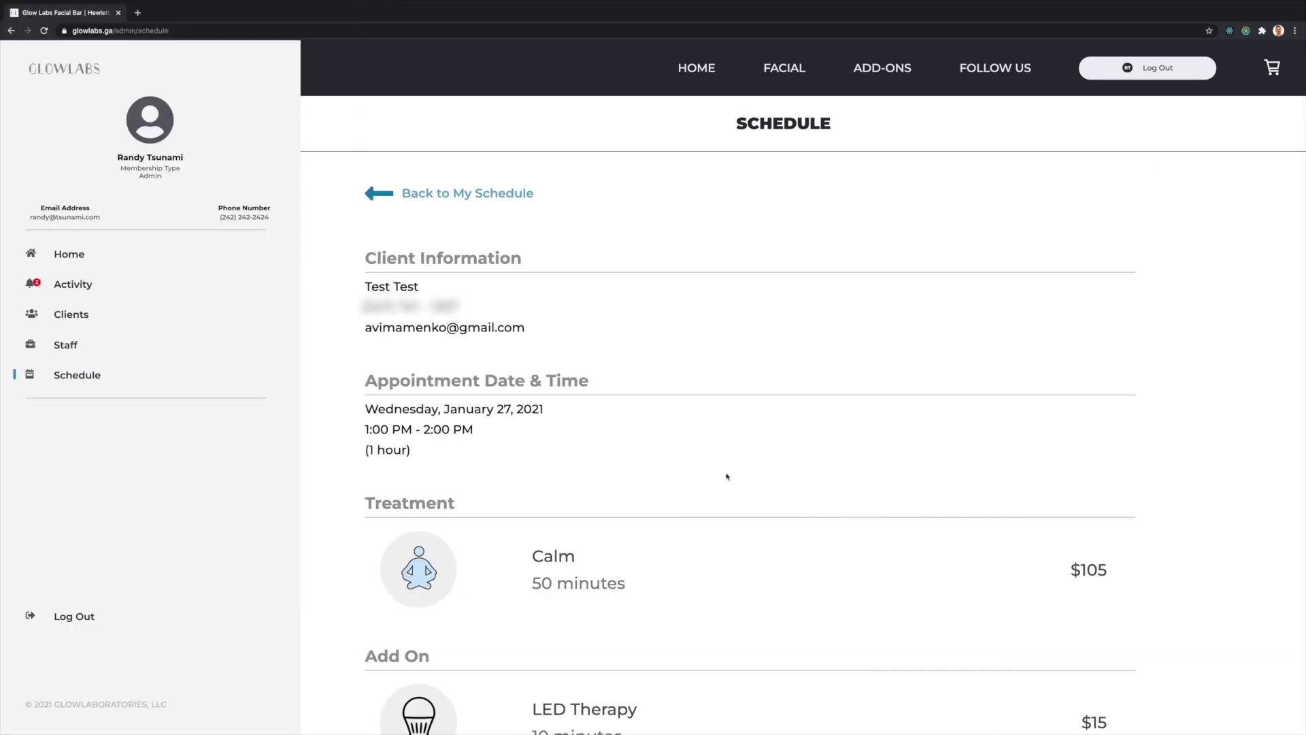
# - Review the 1 PM appointment, then the 12:30 PM Salt Cave booking, and open Activity
pyautogui.scroll(-7, 656, 394)
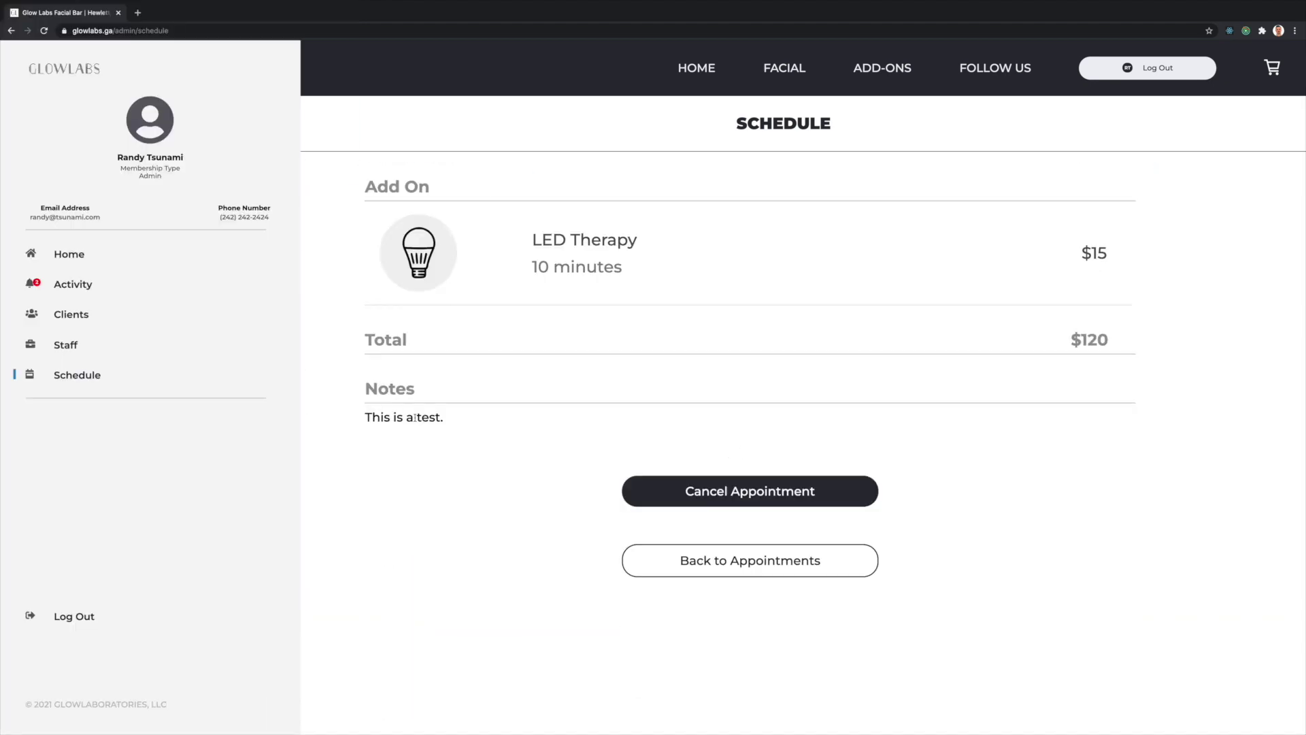
pyautogui.scroll(10, 741, 395)
pyautogui.click(507, 192)
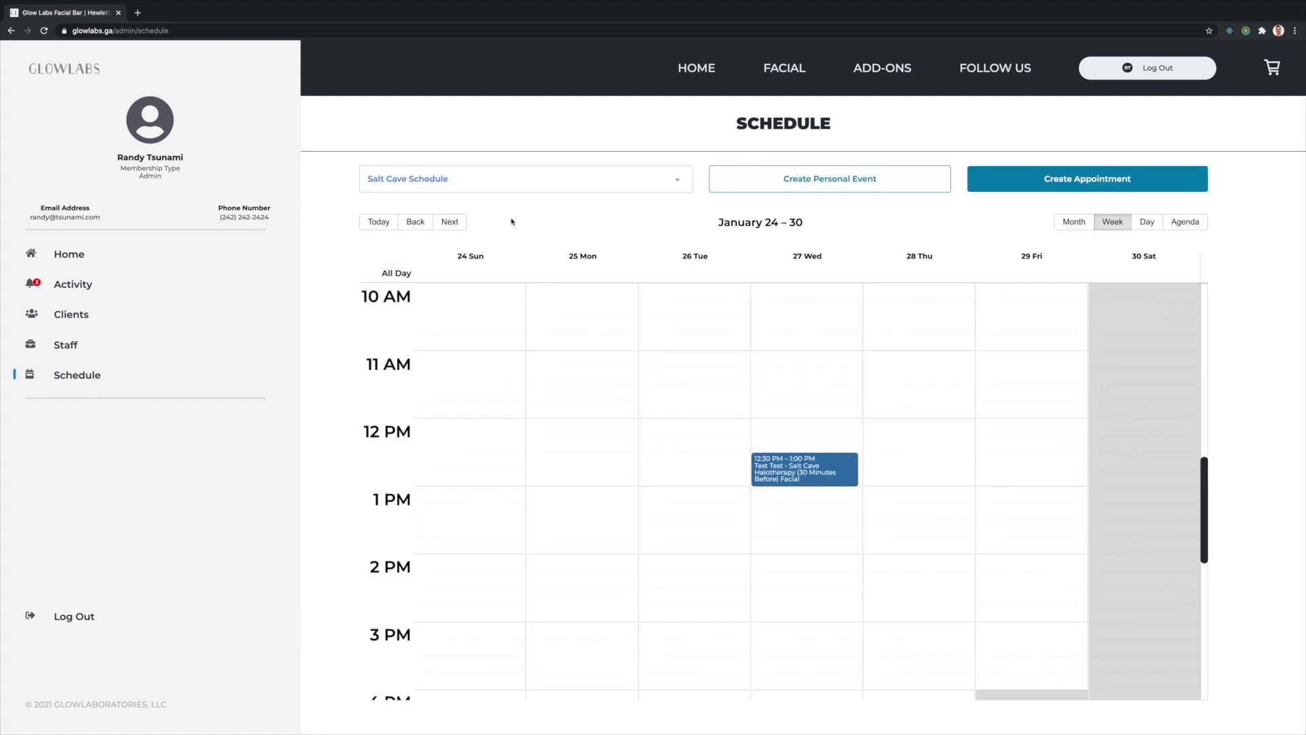
pyautogui.click(808, 476)
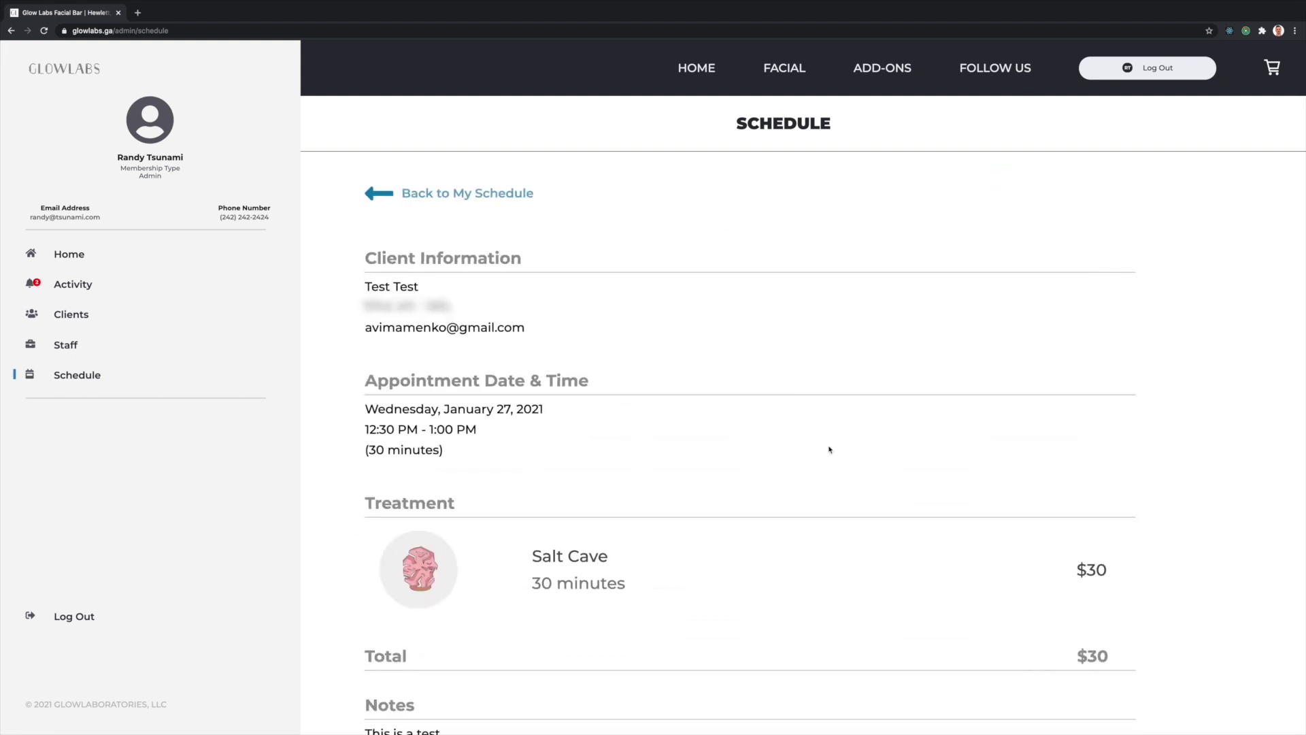
pyautogui.scroll(-3, 831, 428)
pyautogui.click(68, 287)
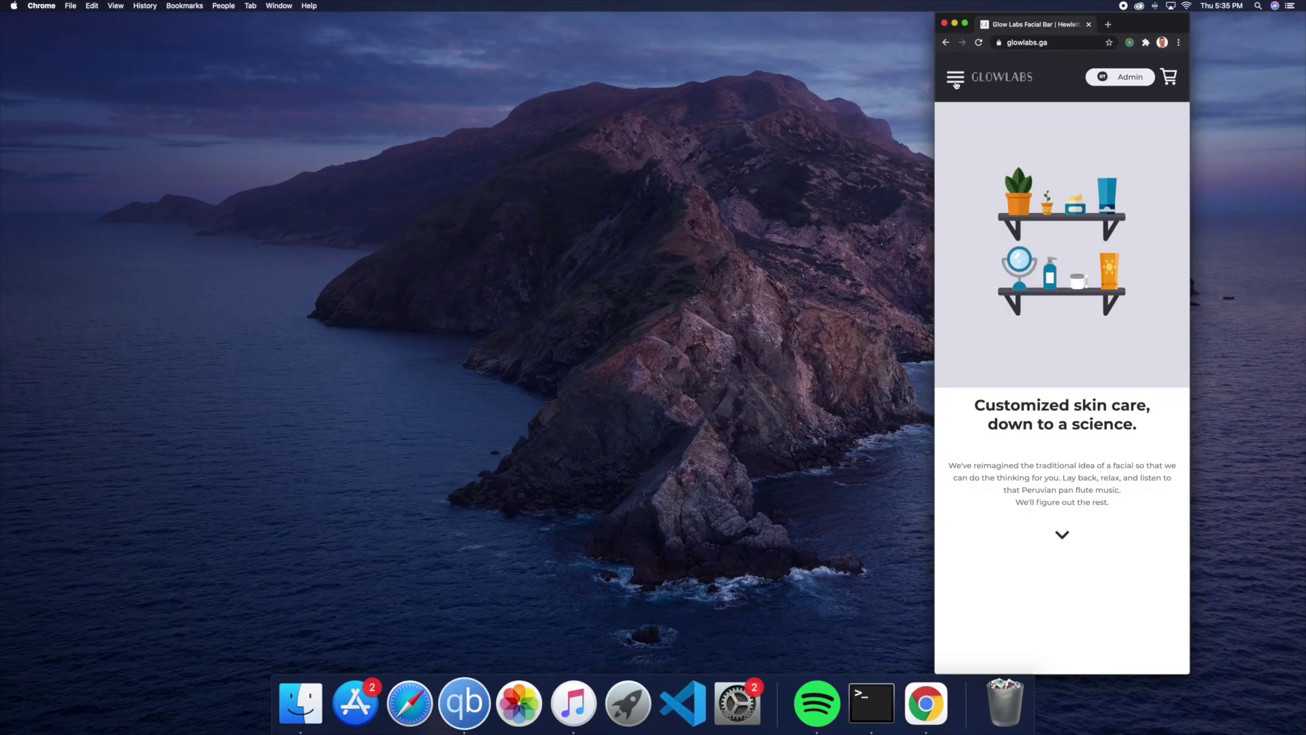
# - On the phone-width home page, jump to Follow Us via the menu and scroll through Contact Us
pyautogui.click(955, 83)
pyautogui.click(1055, 333)
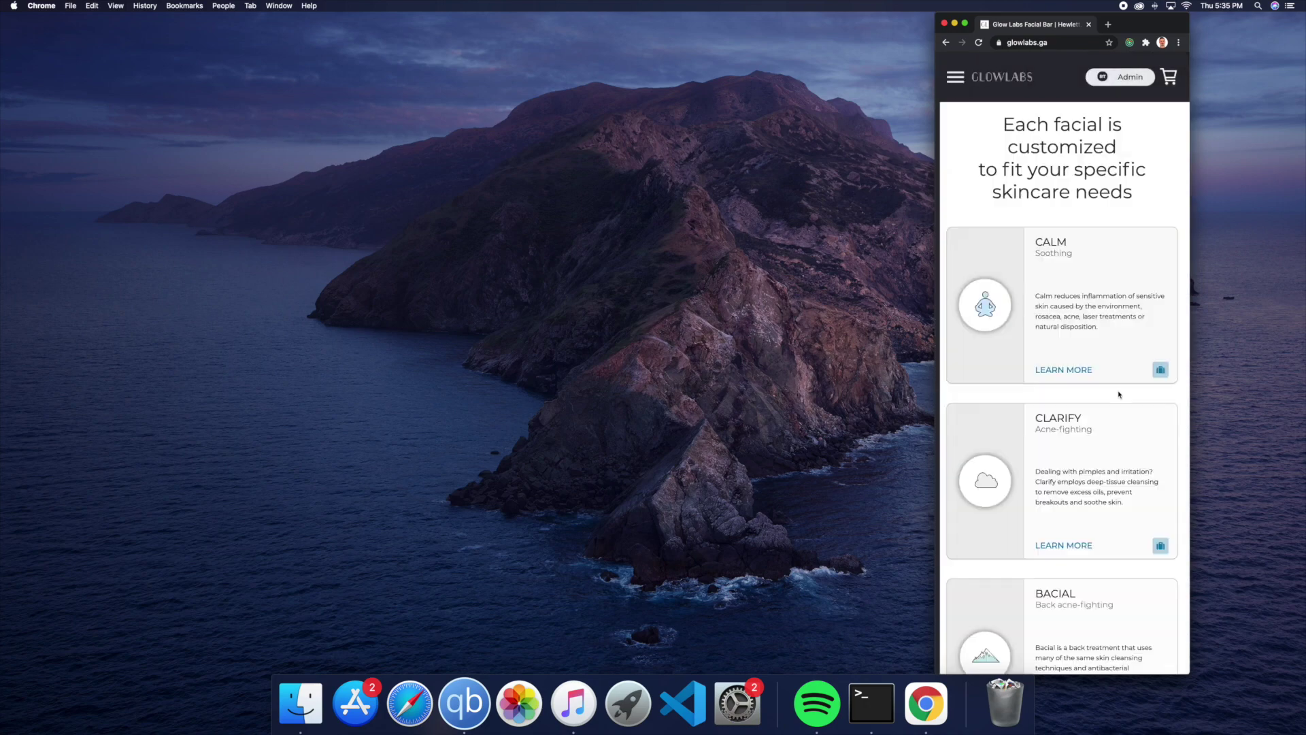
pyautogui.scroll(-15, 1152, 298)
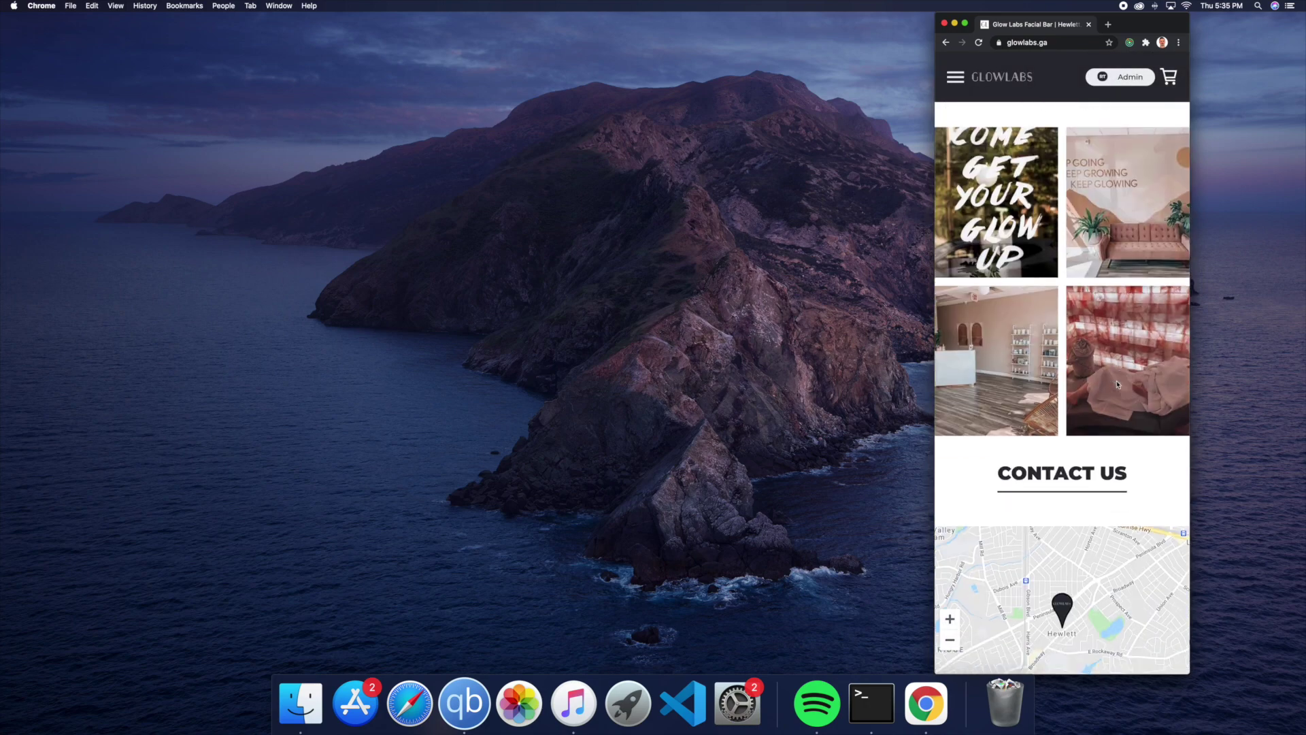
pyautogui.scroll(15, 1117, 385)
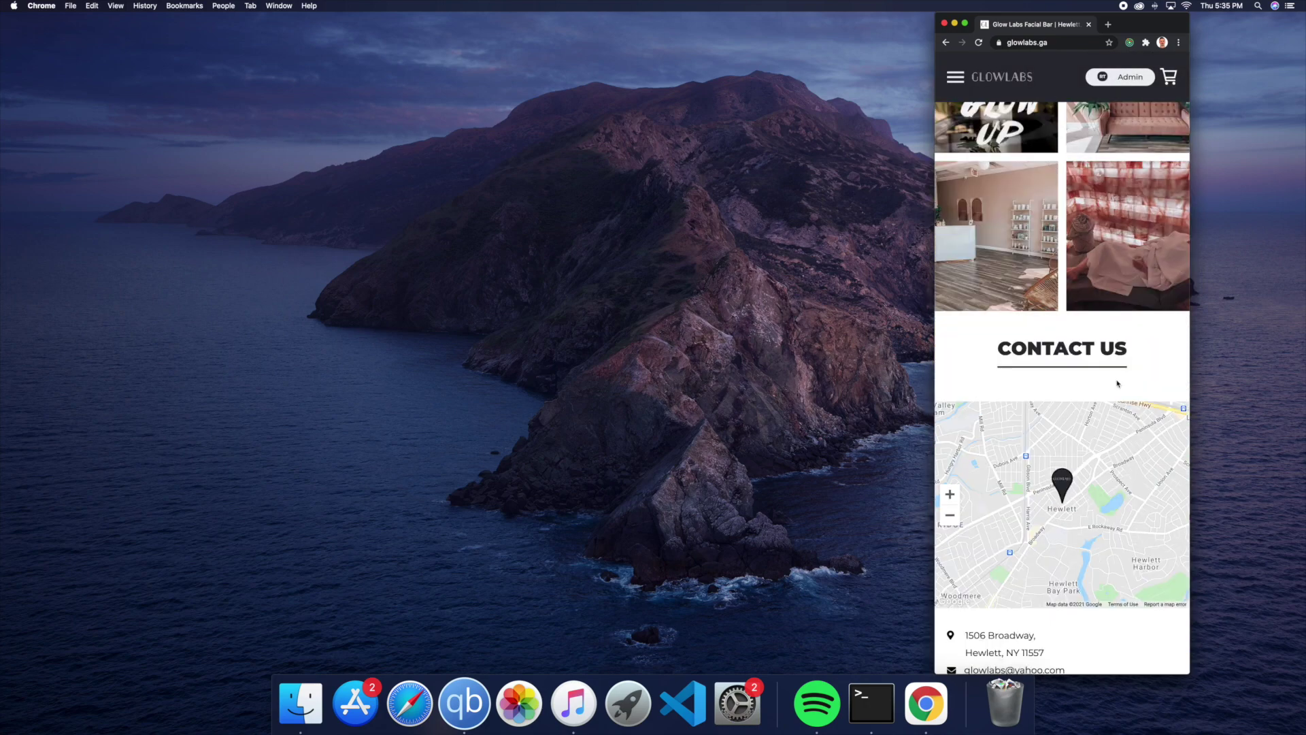
pyautogui.scroll(3, 1085, 336)
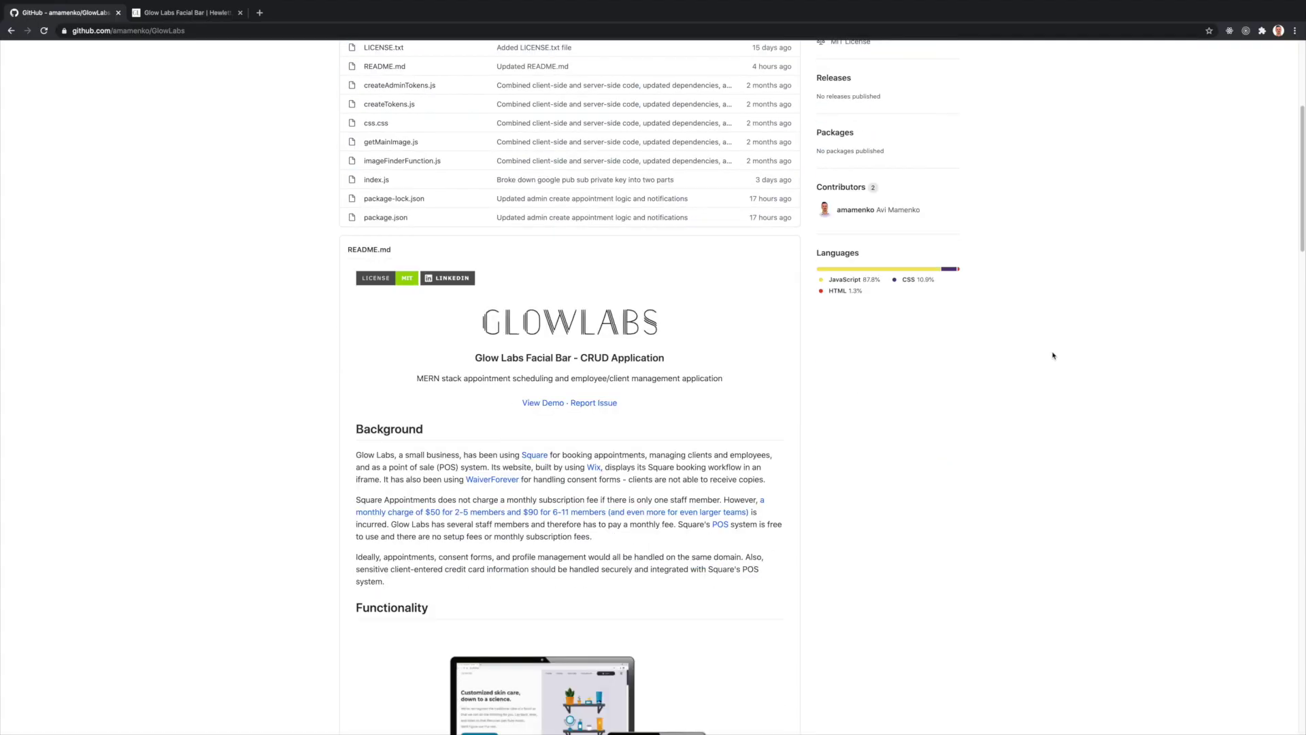
# - Scroll the GlowLabs README down to the Installation steps and back up
pyautogui.scroll(-7, 1044, 359)
pyautogui.scroll(-20, 1045, 357)
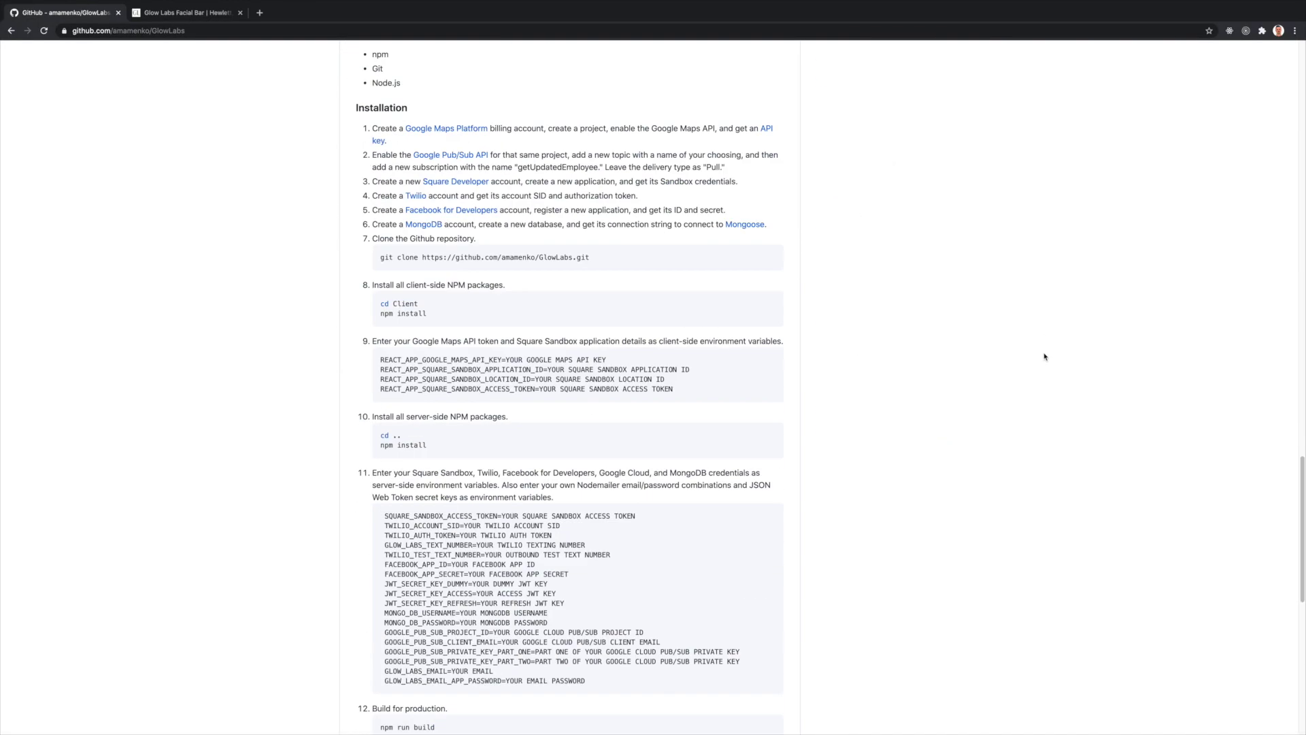
pyautogui.scroll(20, 1044, 356)
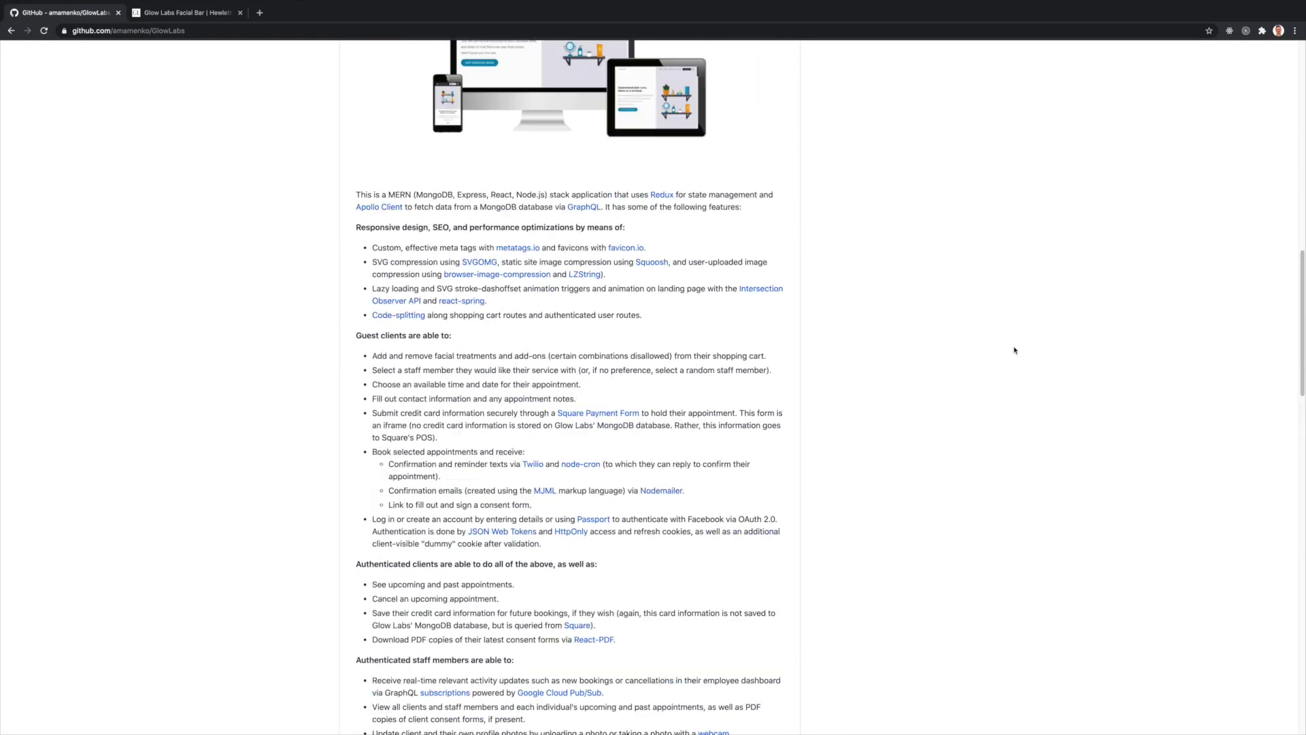
pyautogui.scroll(2, 1014, 350)
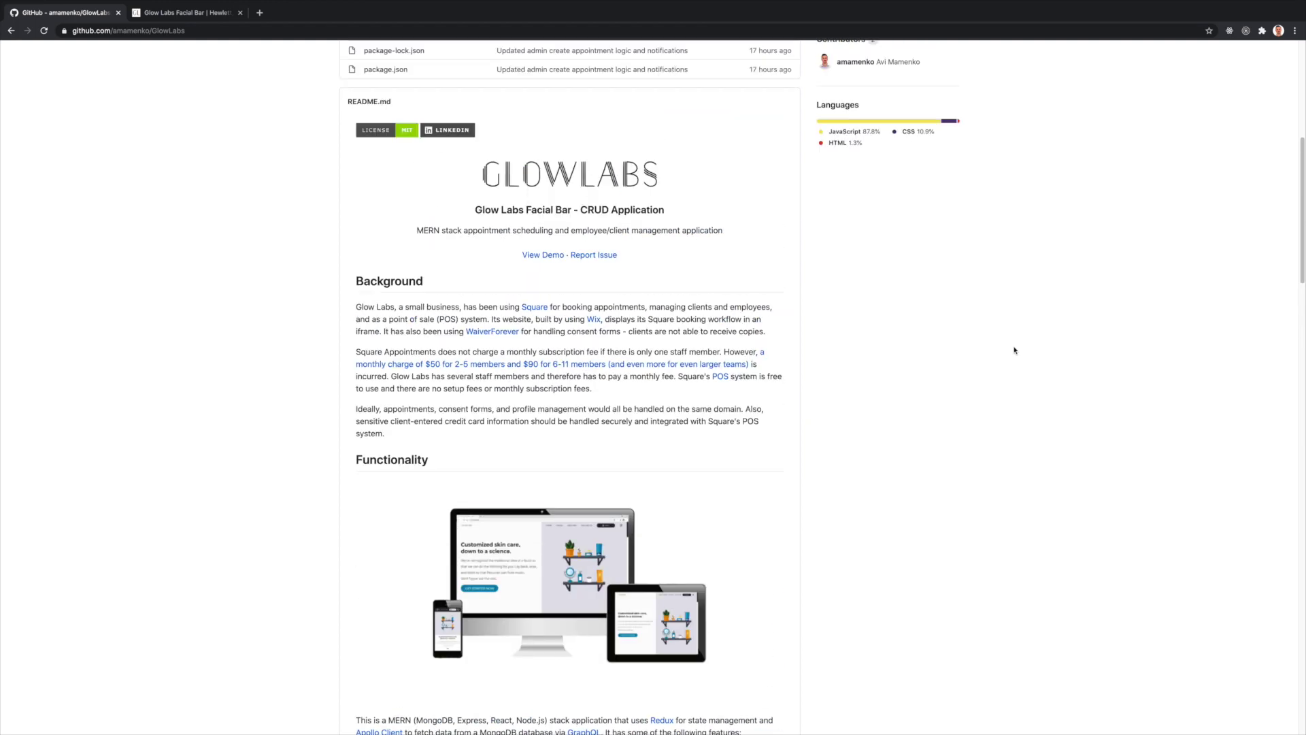